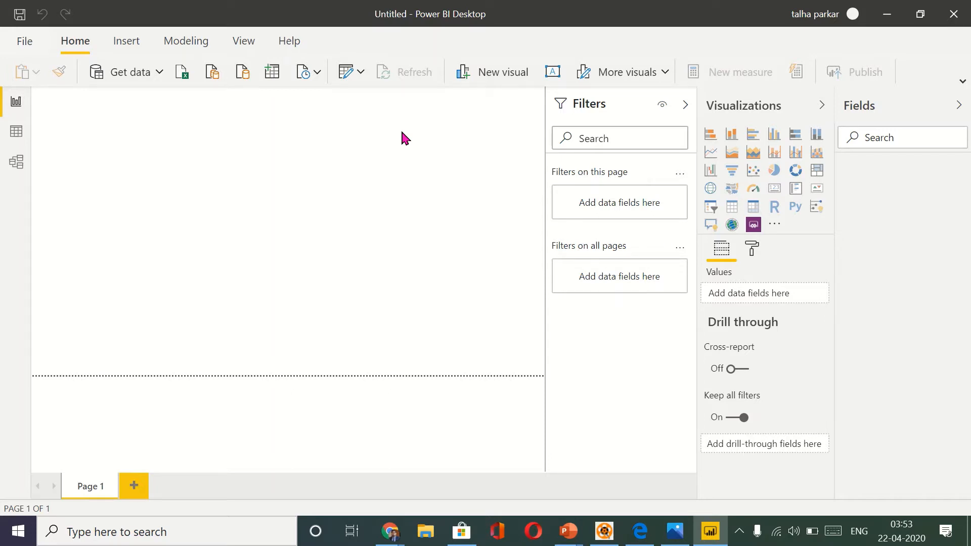
# - Import the Sales Data sheet from the SuperStore - Complete Excel workbook and load it into the report
pyautogui.click(192, 70)
pyautogui.click(205, 113)
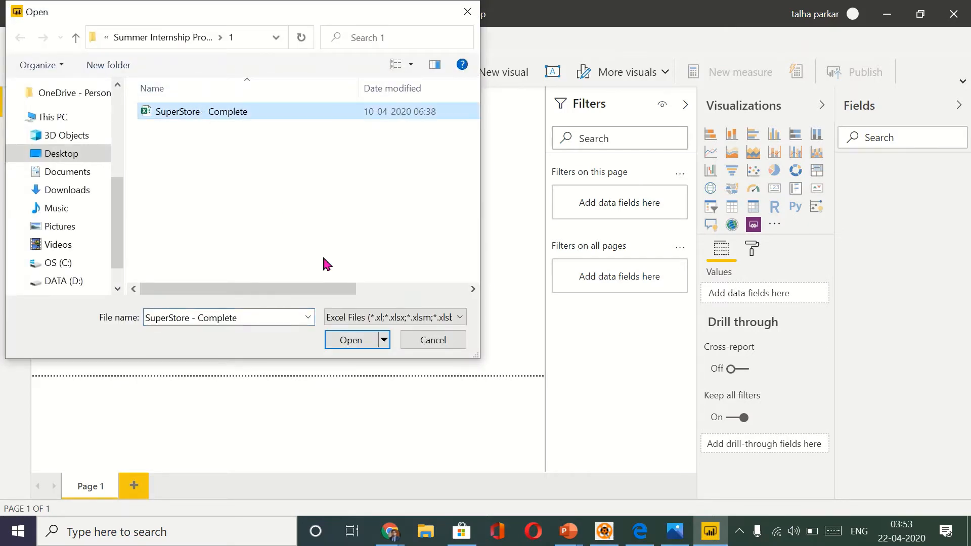
pyautogui.click(349, 339)
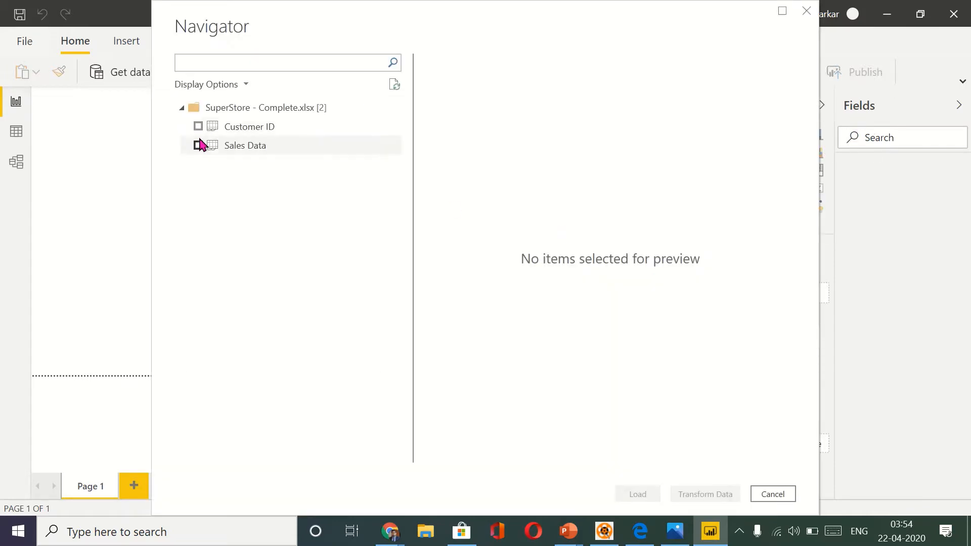
pyautogui.click(200, 146)
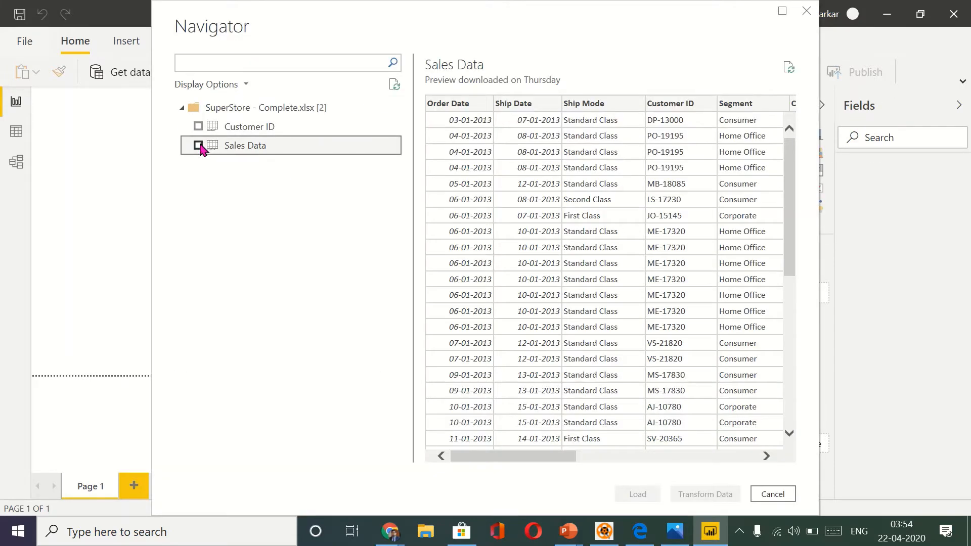
pyautogui.click(199, 145)
pyautogui.moveTo(525, 460); pyautogui.dragTo(457, 460)
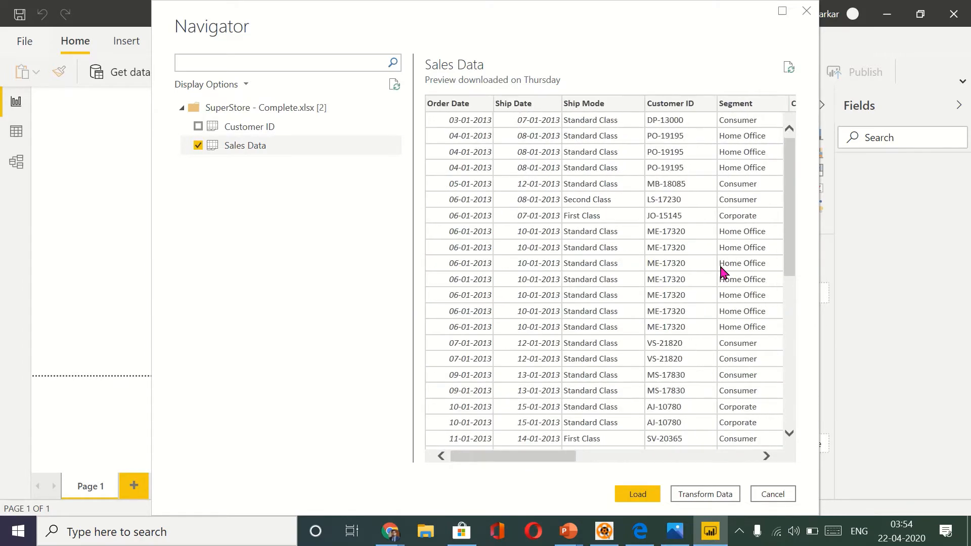
pyautogui.moveTo(790, 242); pyautogui.dragTo(813, 55)
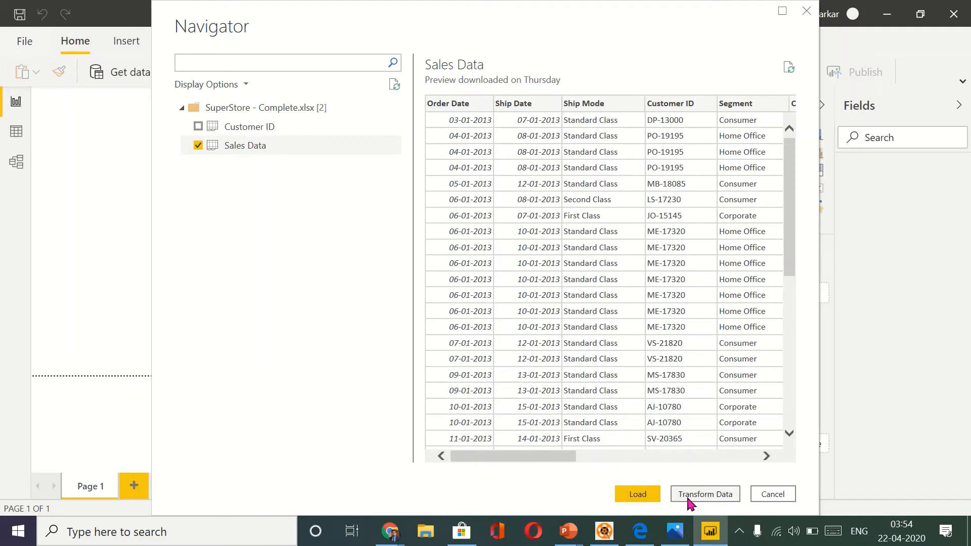
pyautogui.click(639, 496)
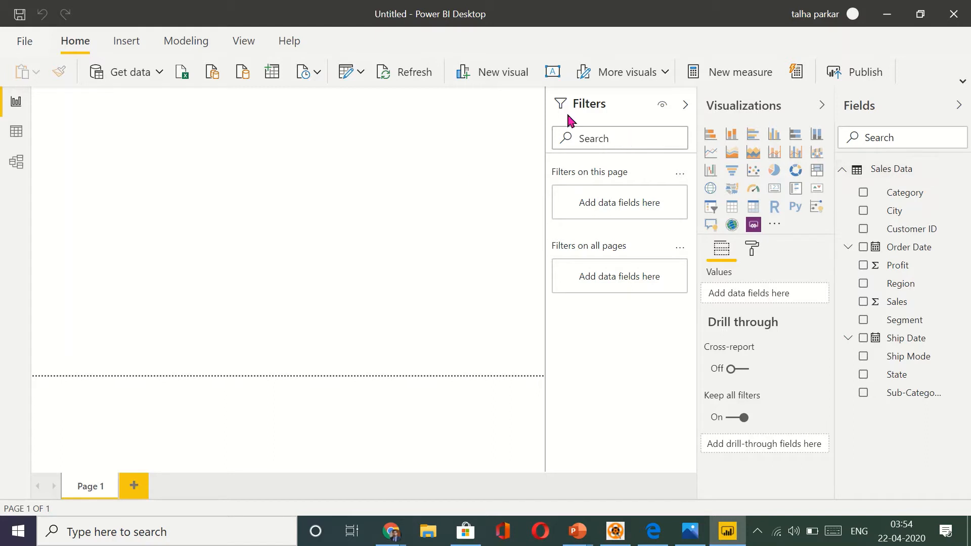
# - Collapse the filters area and create an enlarged stacked bar chart of Sales by Category
pyautogui.click(685, 105)
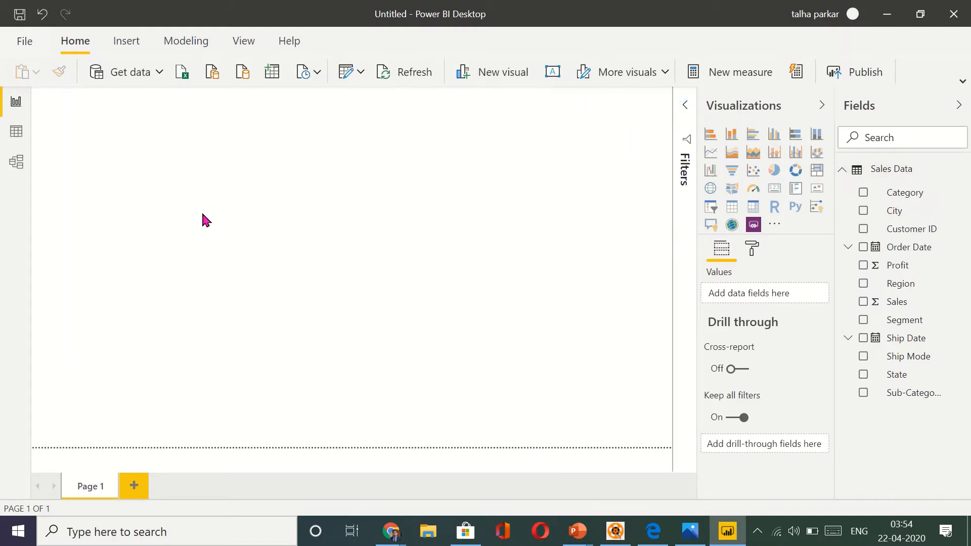
pyautogui.click(863, 193)
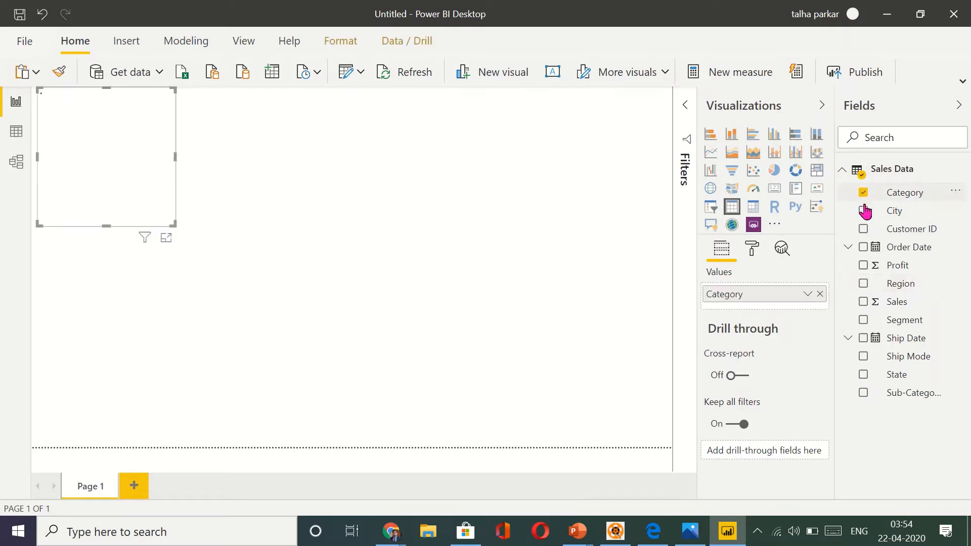
pyautogui.click(864, 305)
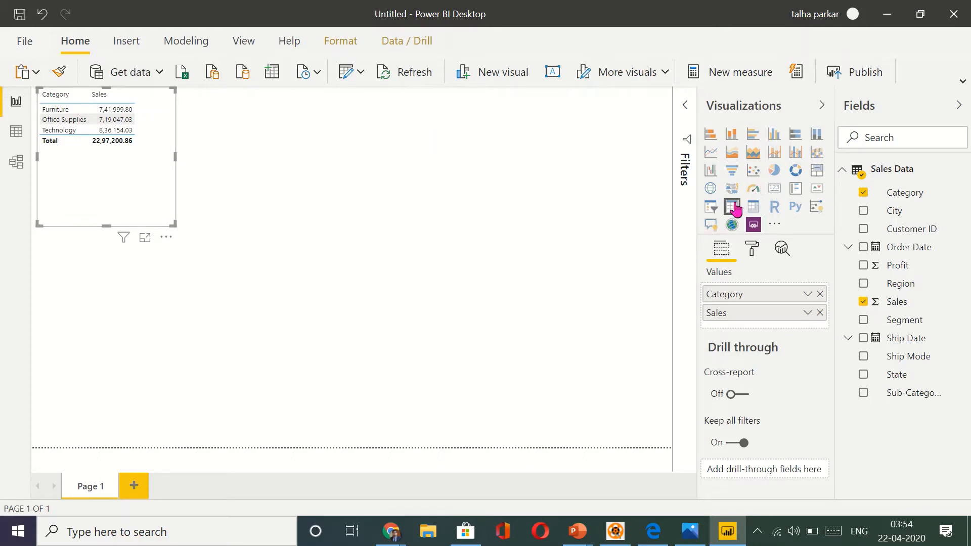
pyautogui.click(711, 134)
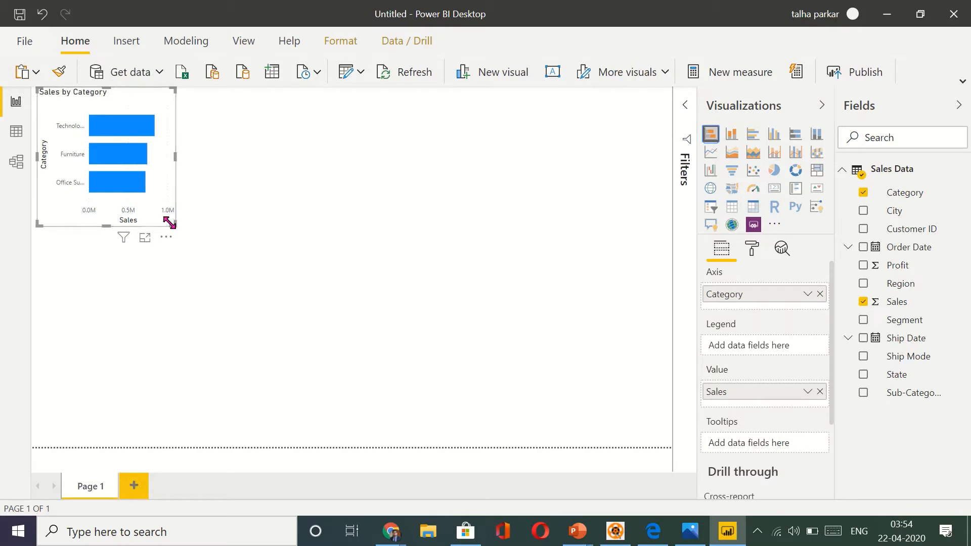
pyautogui.moveTo(171, 224); pyautogui.dragTo(271, 275)
pyautogui.click(392, 195)
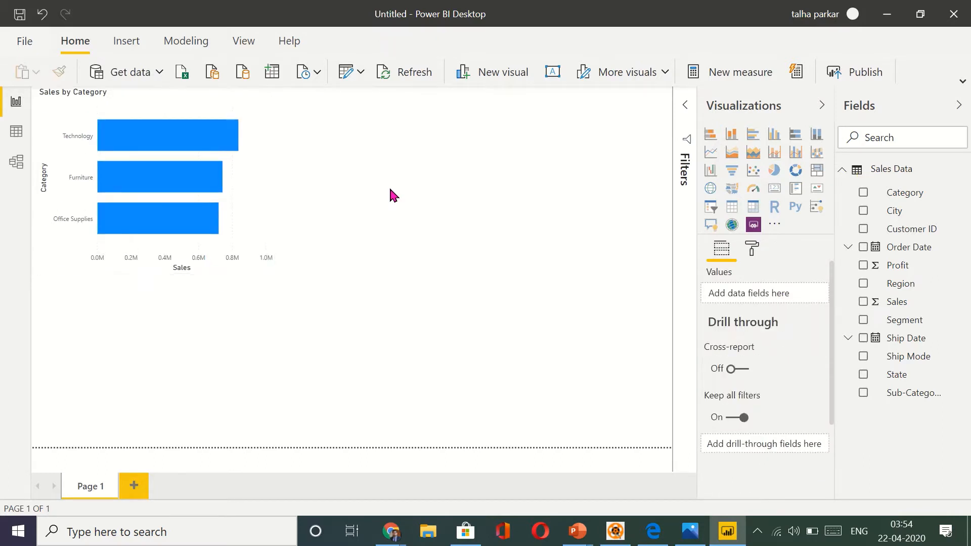
pyautogui.doubleClick(392, 195)
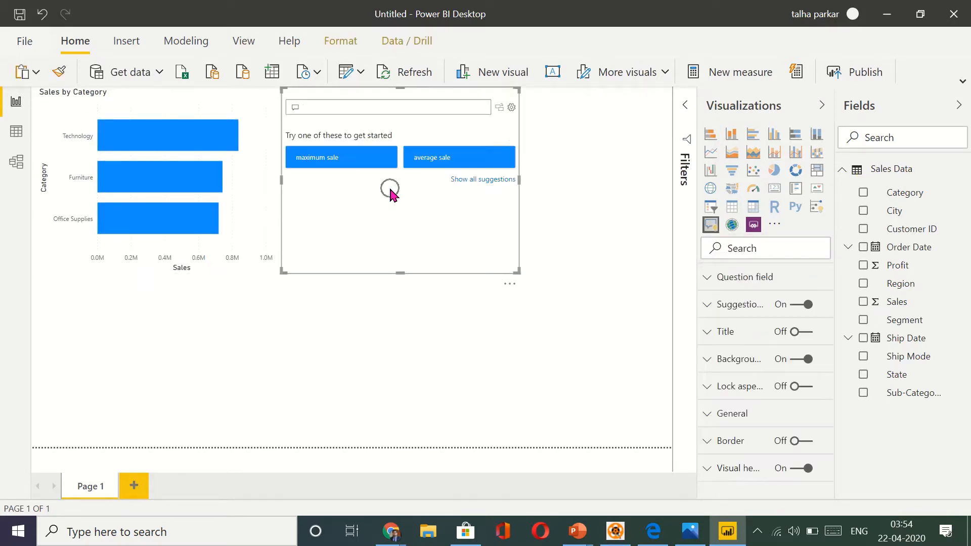
pyautogui.click(393, 223)
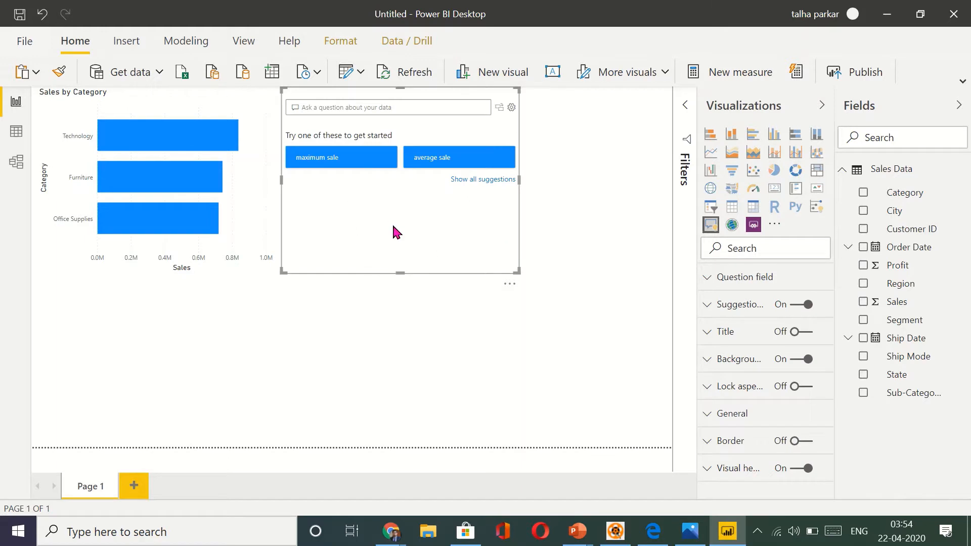
pyautogui.click(393, 225)
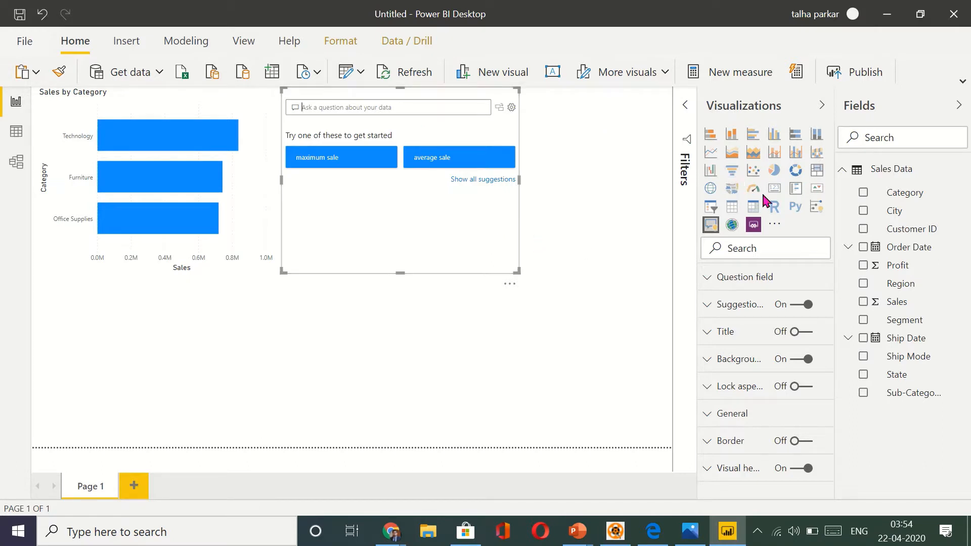
pyautogui.press('Delete')
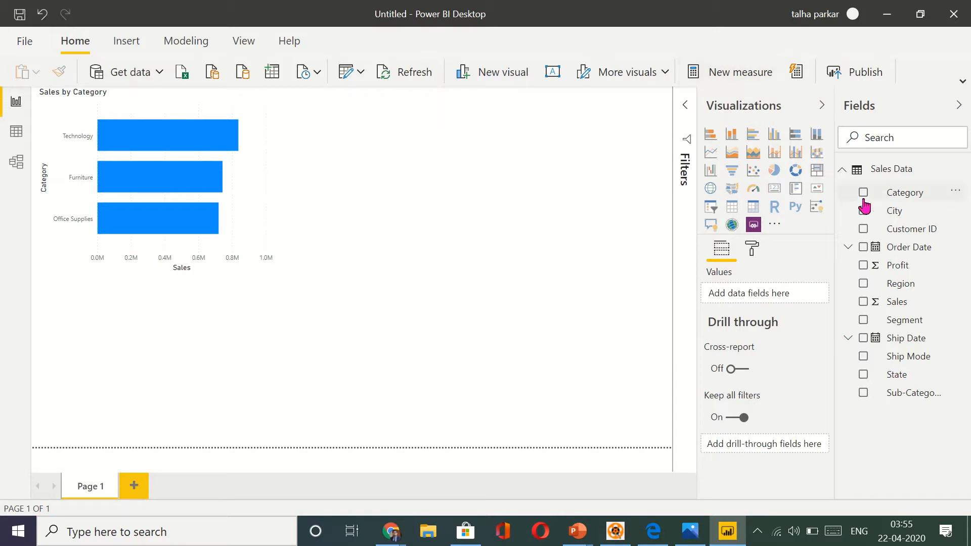
# - Create a pie chart of Profit by Region below the bar chart
pyautogui.click(863, 283)
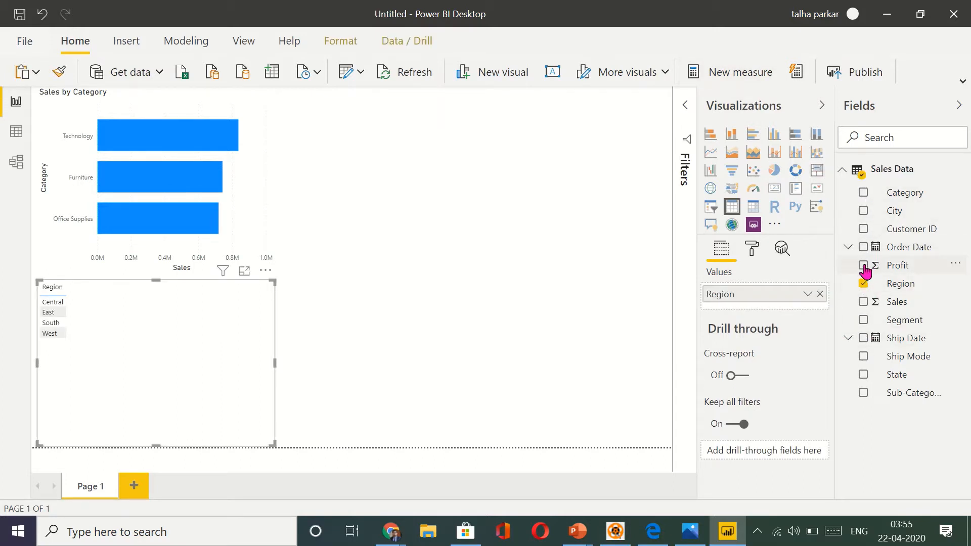
pyautogui.click(863, 266)
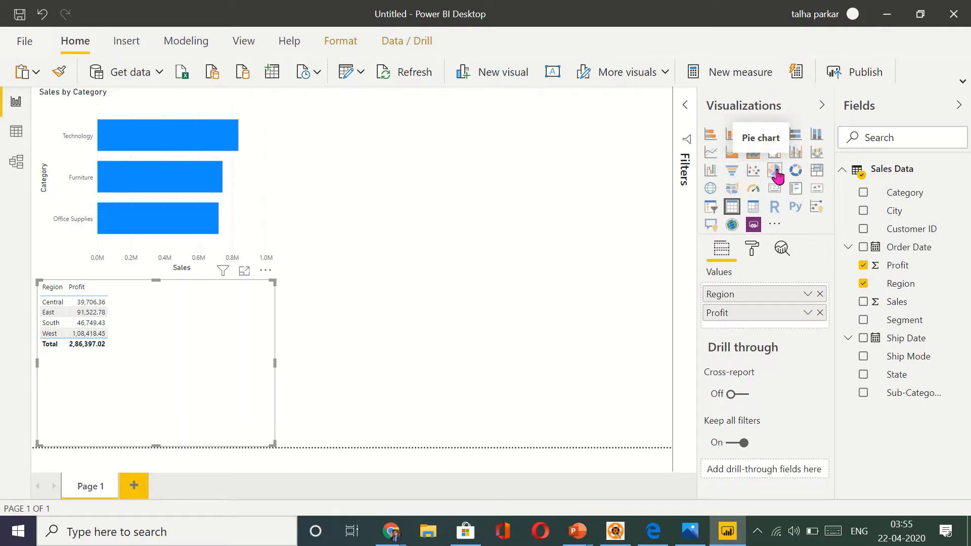
pyautogui.click(775, 172)
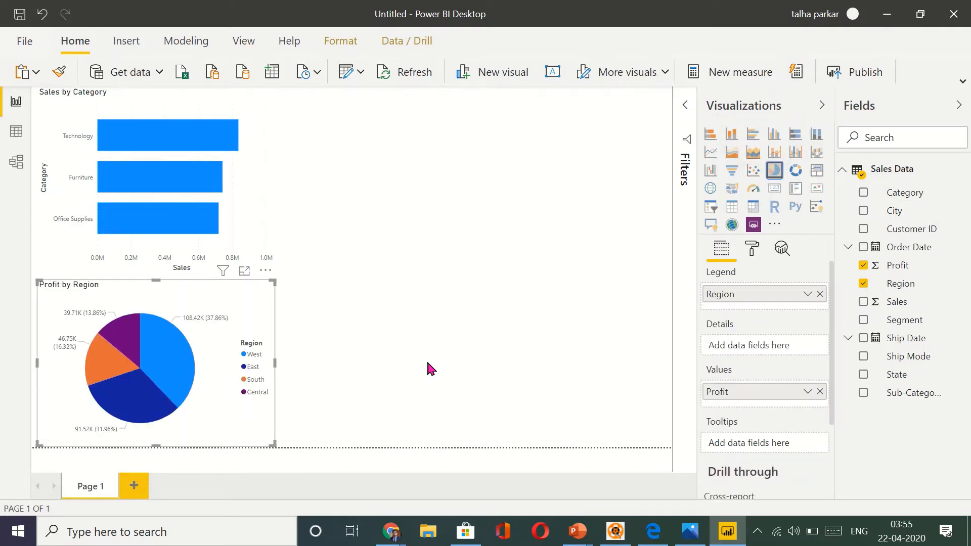
pyautogui.click(342, 337)
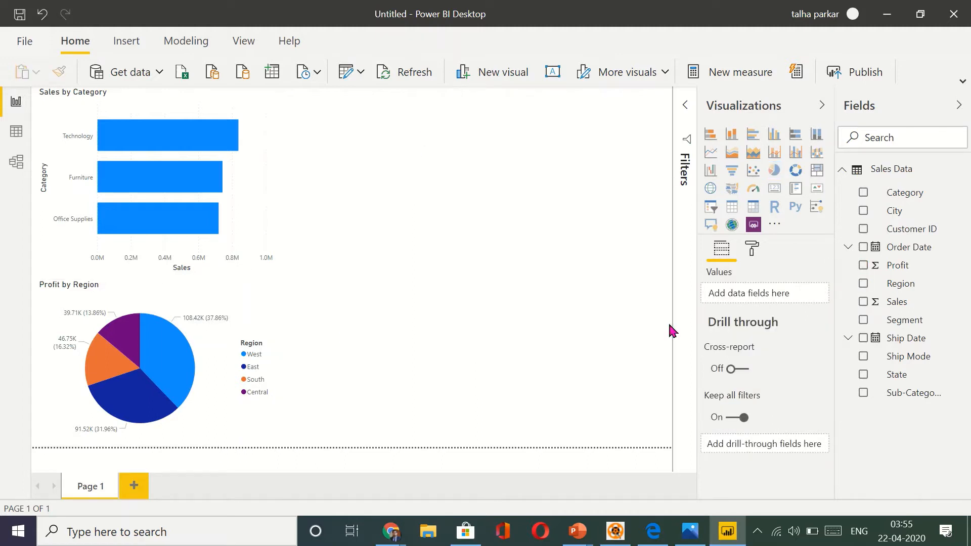
# - Add a map visual with City as its location and enlarge it beside the bar chart
pyautogui.click(714, 192)
pyautogui.moveTo(899, 219); pyautogui.dragTo(550, 209)
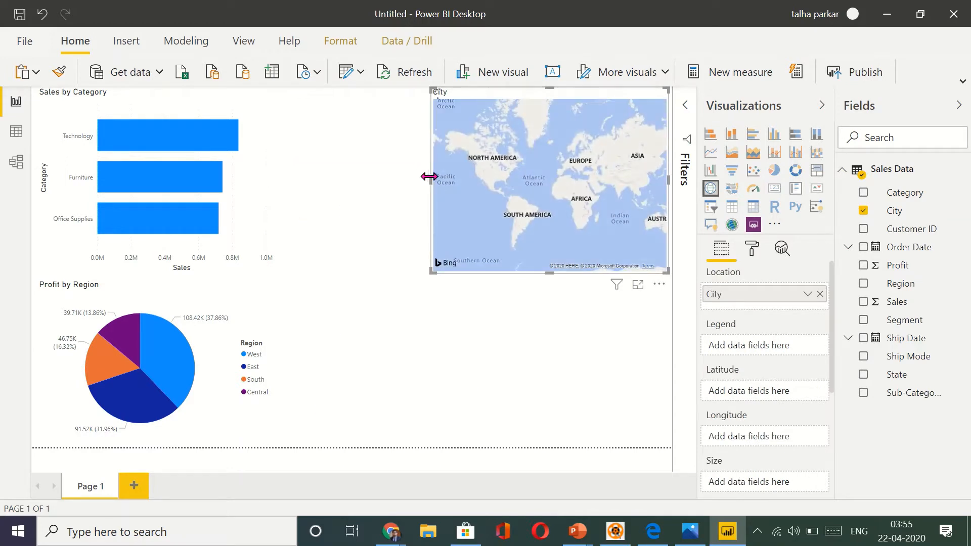
pyautogui.moveTo(429, 177); pyautogui.dragTo(332, 191)
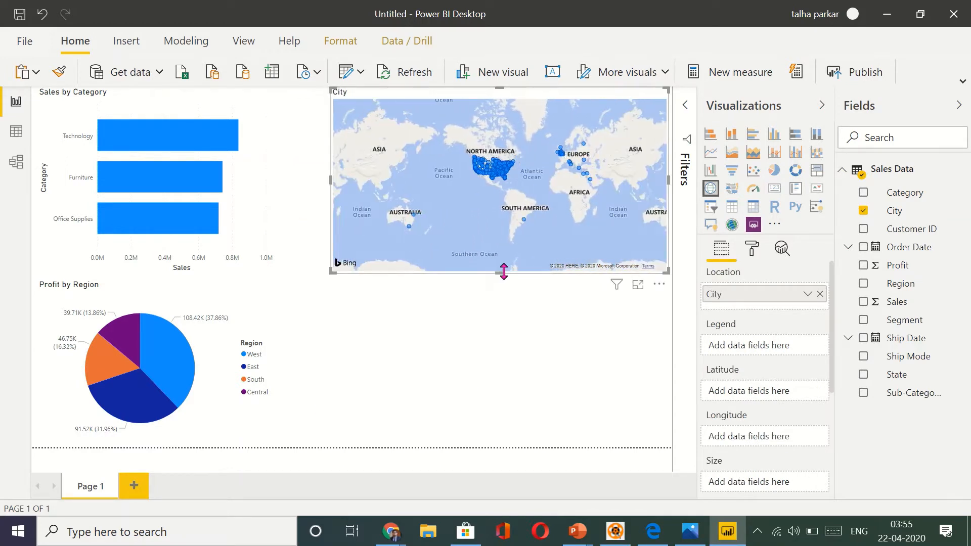
pyautogui.moveTo(503, 271); pyautogui.dragTo(509, 377)
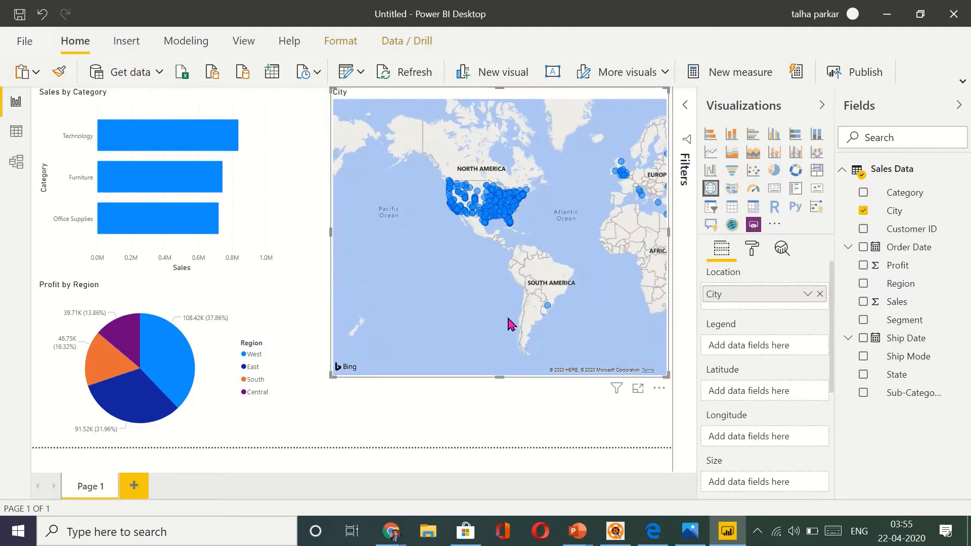
# - Use the Sales field for the bubble size of the city map
pyautogui.moveTo(490, 218)
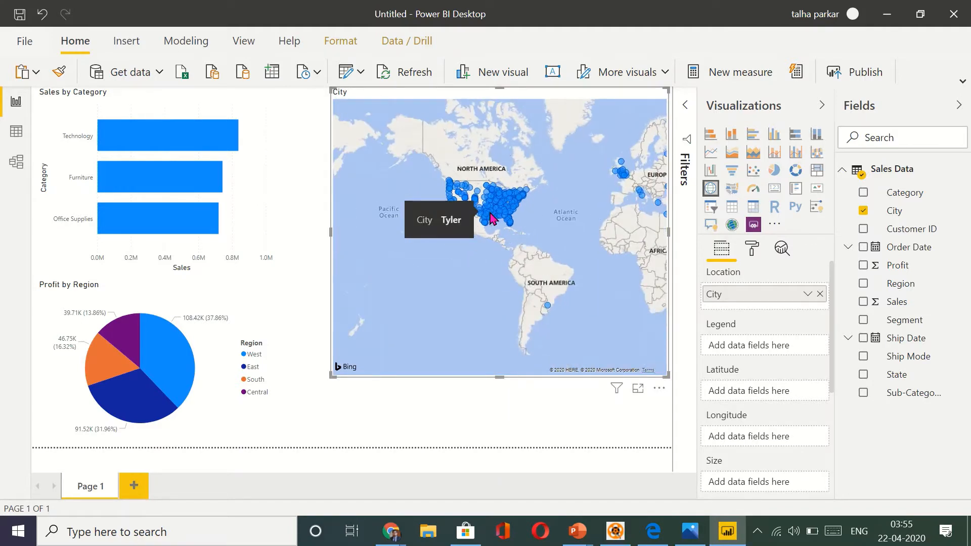
pyautogui.scroll(3, 490, 218)
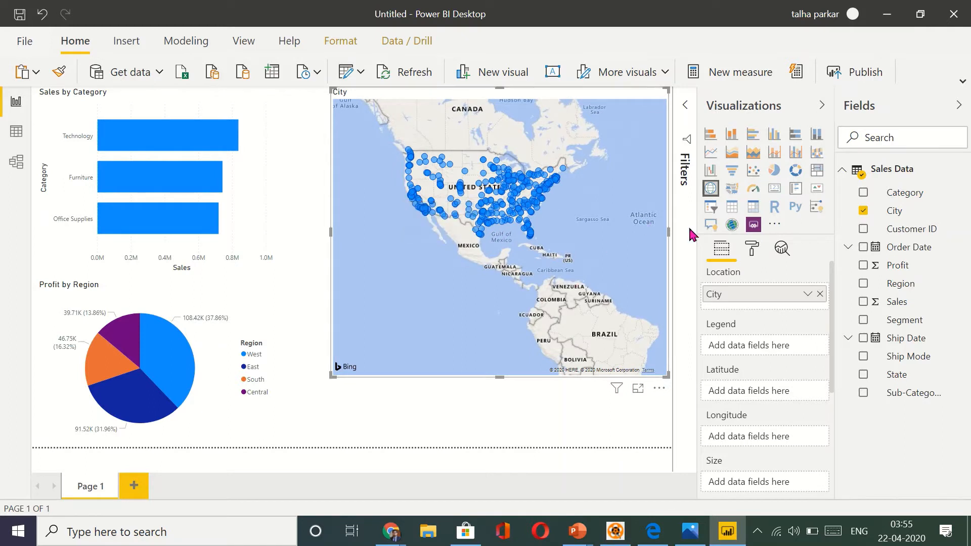
pyautogui.scroll(-3, 780, 397)
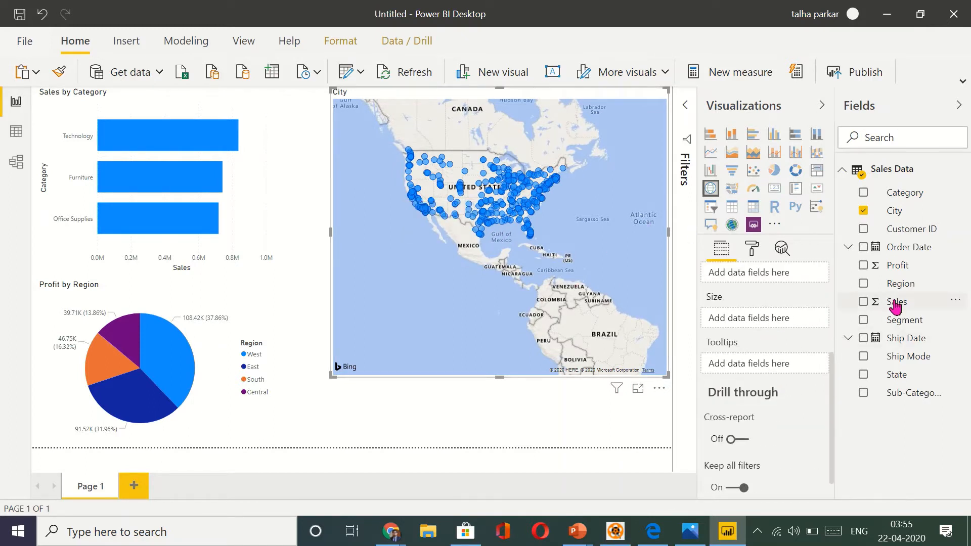
pyautogui.moveTo(889, 305); pyautogui.dragTo(764, 318)
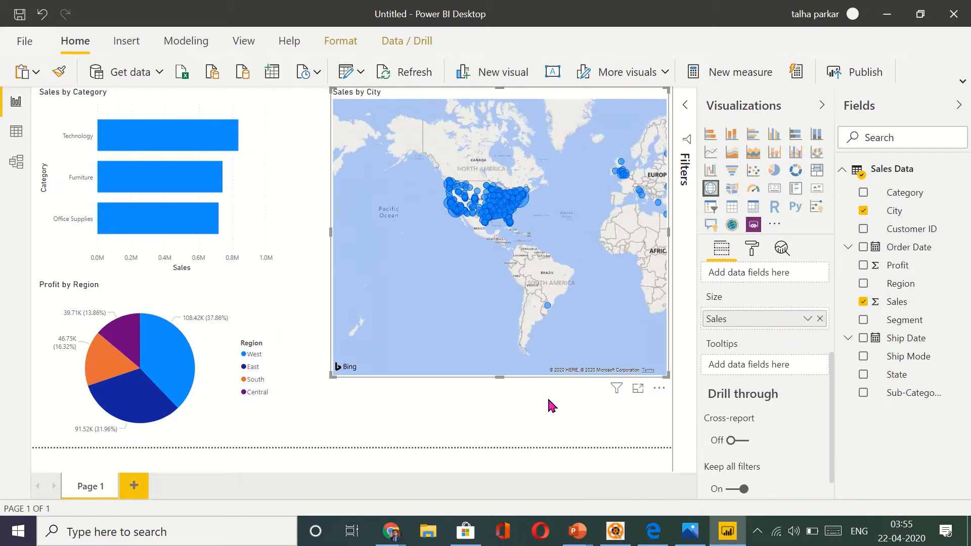
# - Format the city map's bubbles with a size of 8
pyautogui.scroll(3, 755, 303)
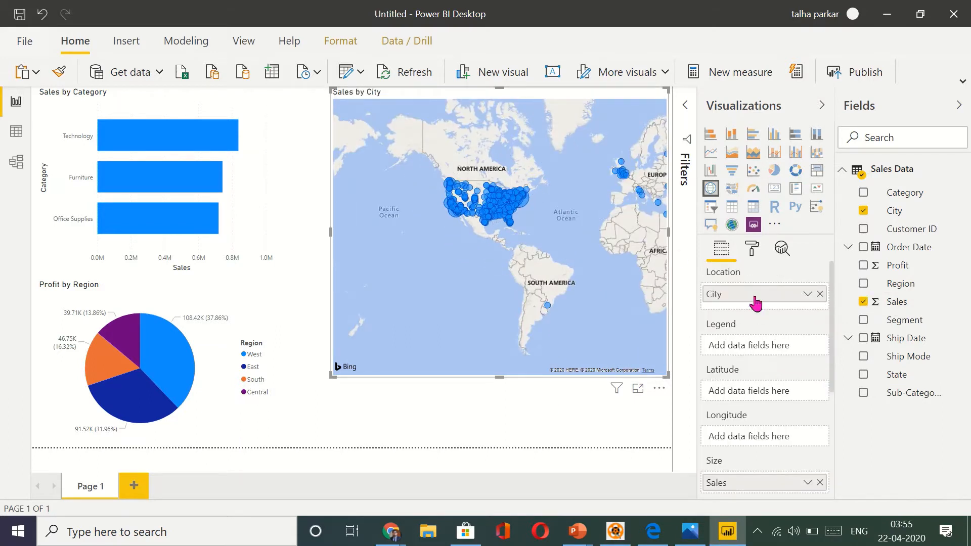
pyautogui.click(752, 249)
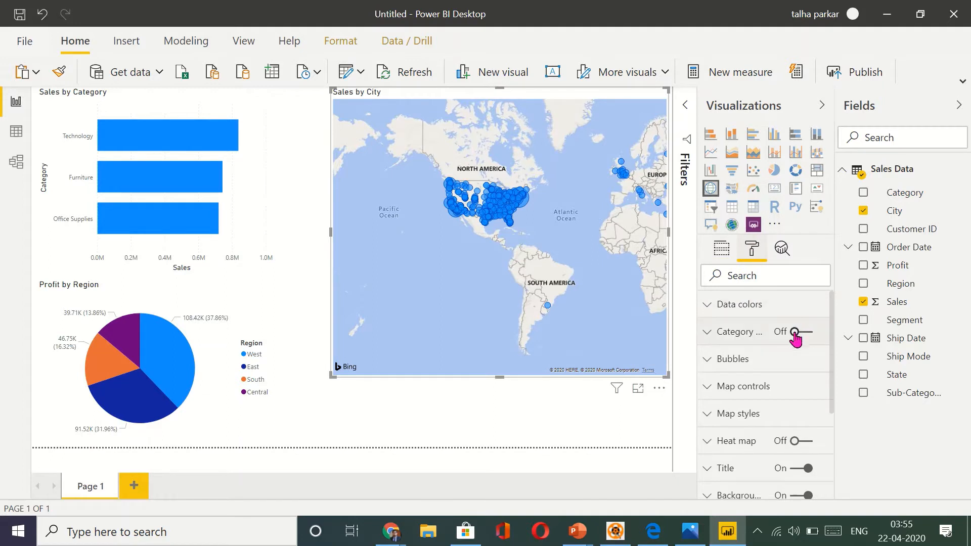
pyautogui.click(783, 358)
pyautogui.click(778, 409)
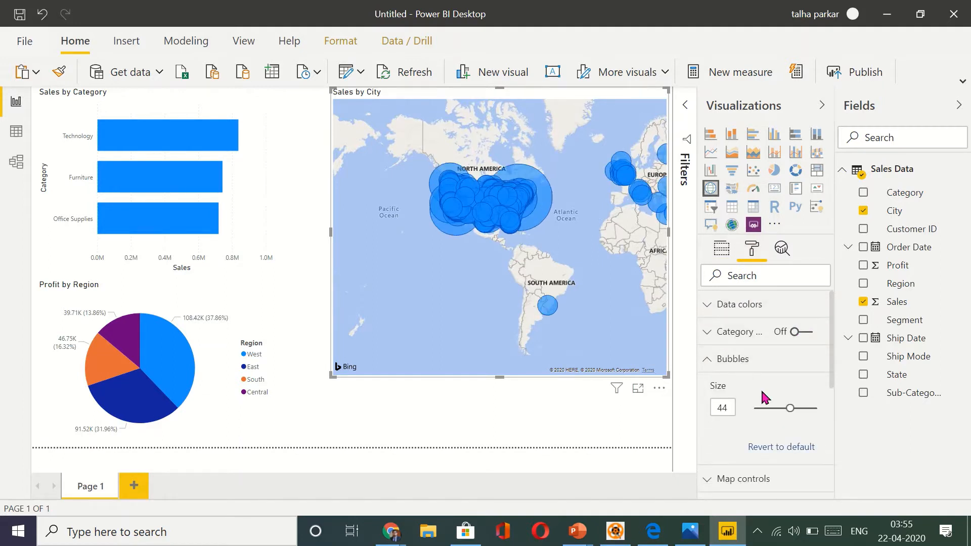
pyautogui.click(766, 406)
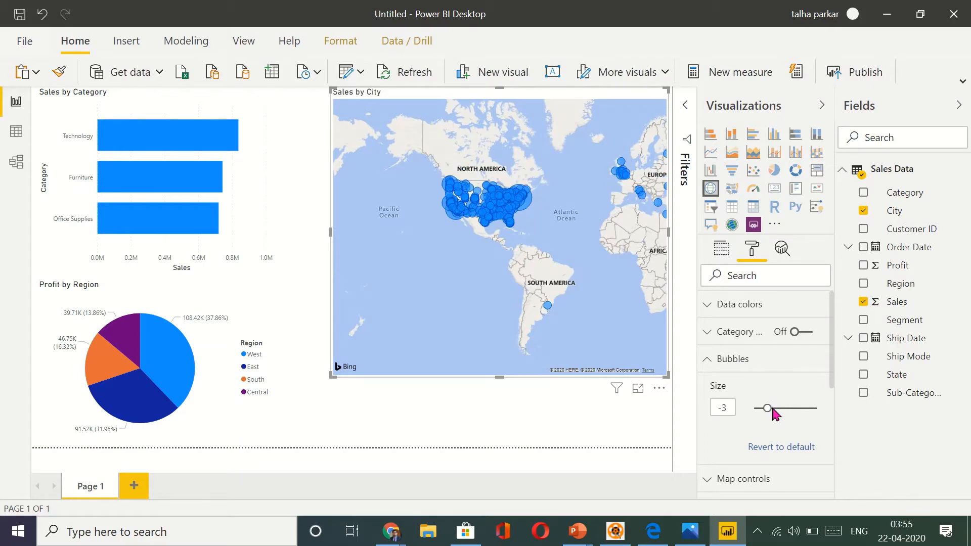
pyautogui.click(772, 409)
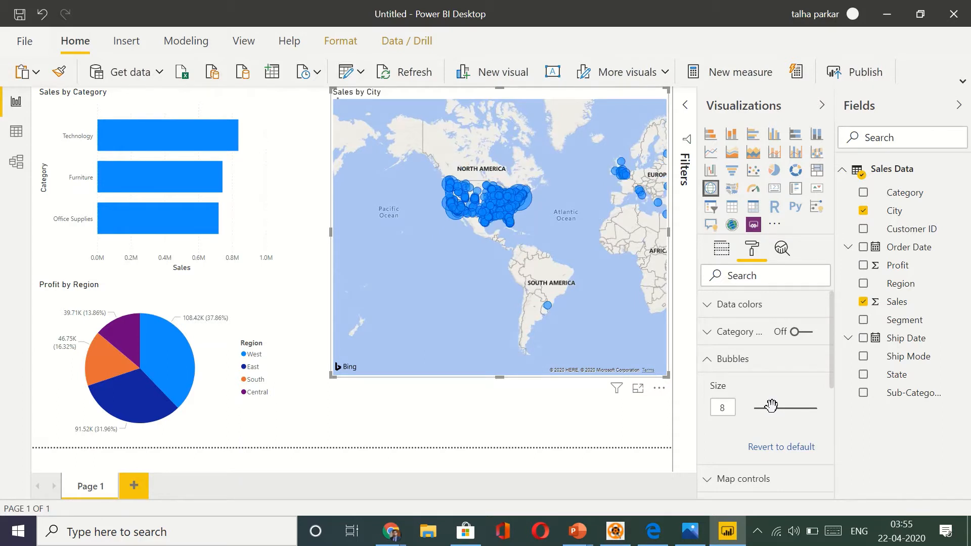
# - Filter the city map with a Top N filter showing the top 25 cities by Sales
pyautogui.click(686, 104)
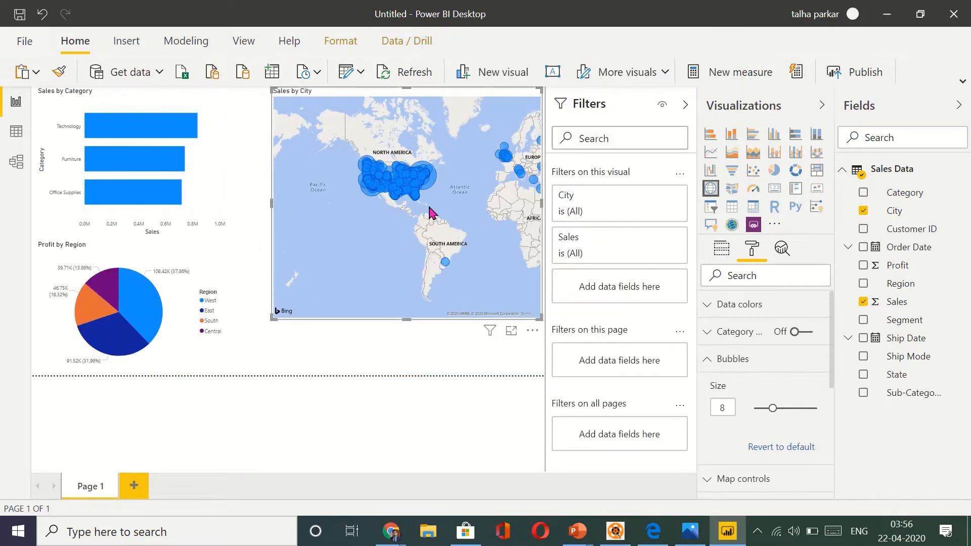
pyautogui.moveTo(618, 222)
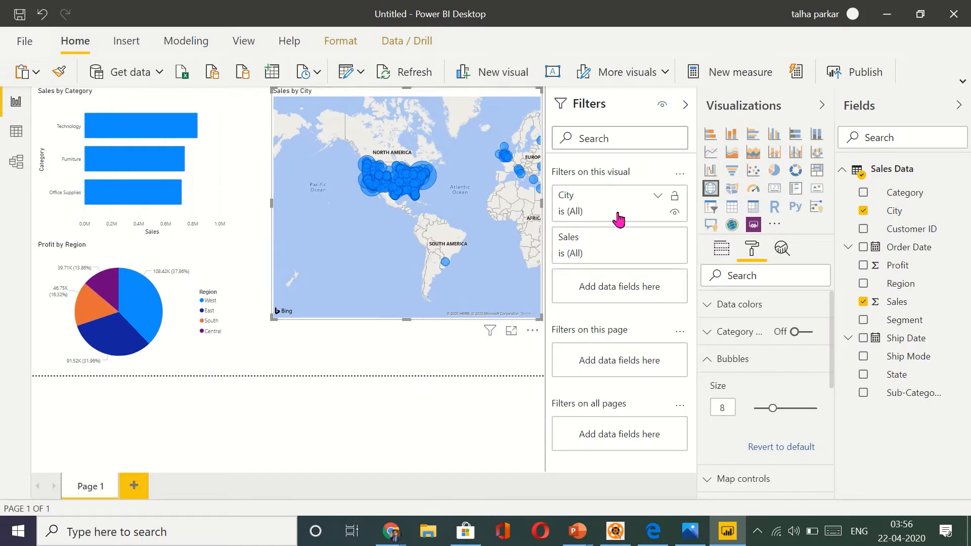
pyautogui.click(658, 198)
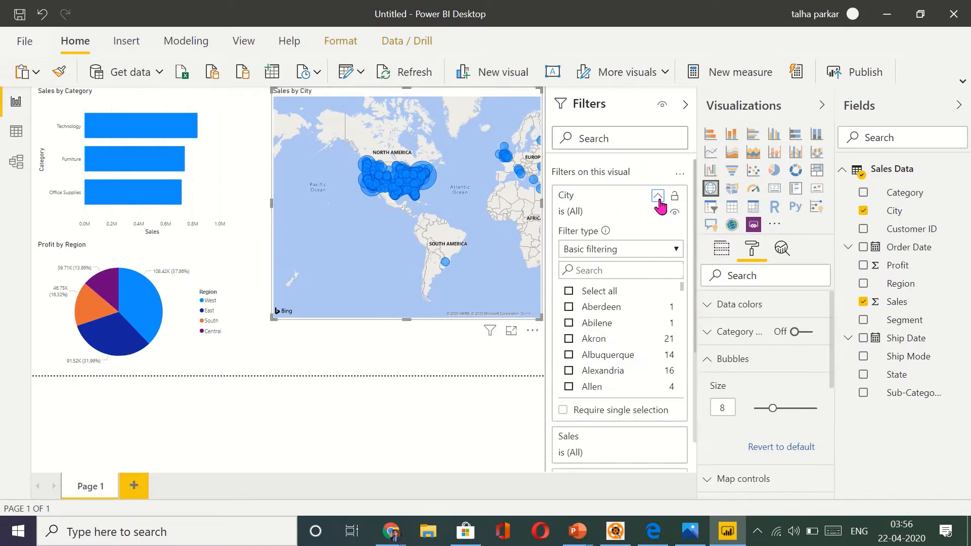
pyautogui.click(677, 250)
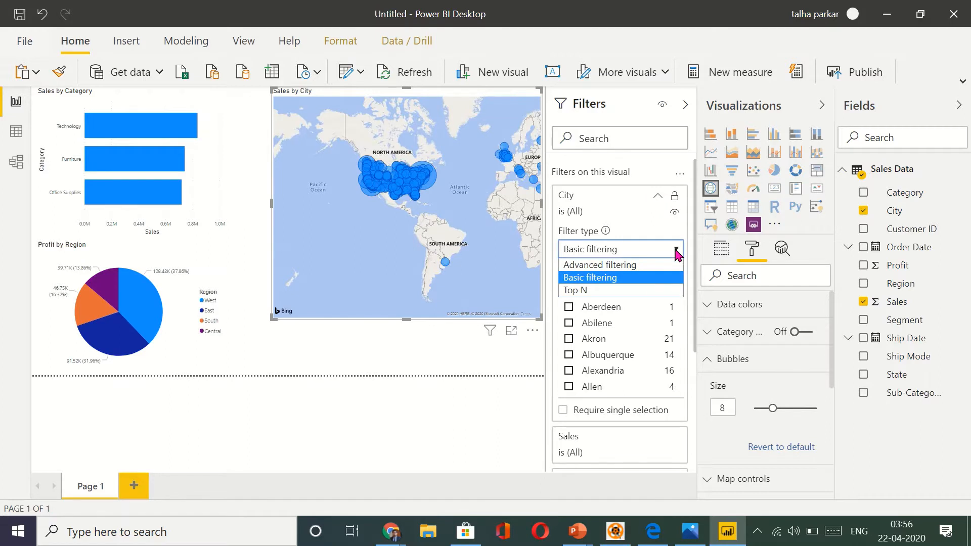
pyautogui.click(648, 288)
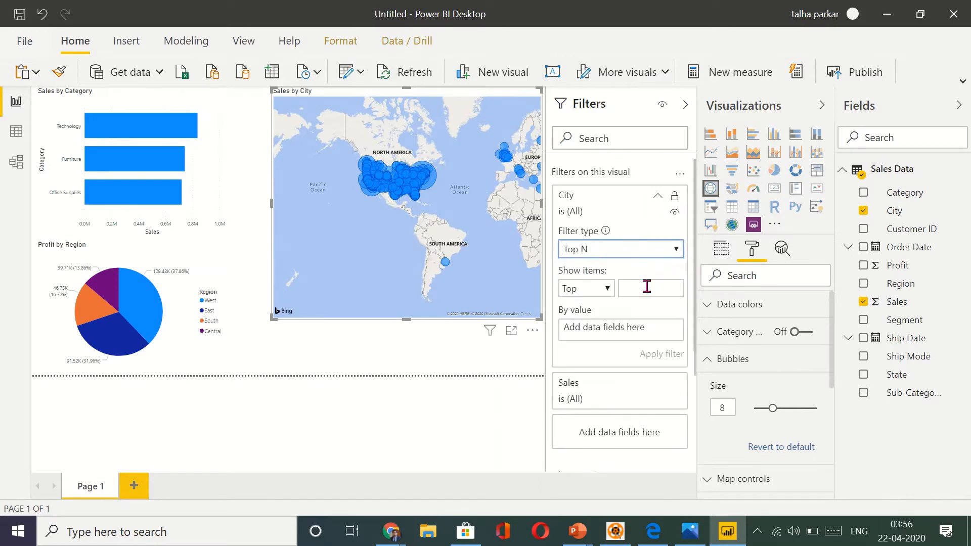
pyautogui.click(637, 287)
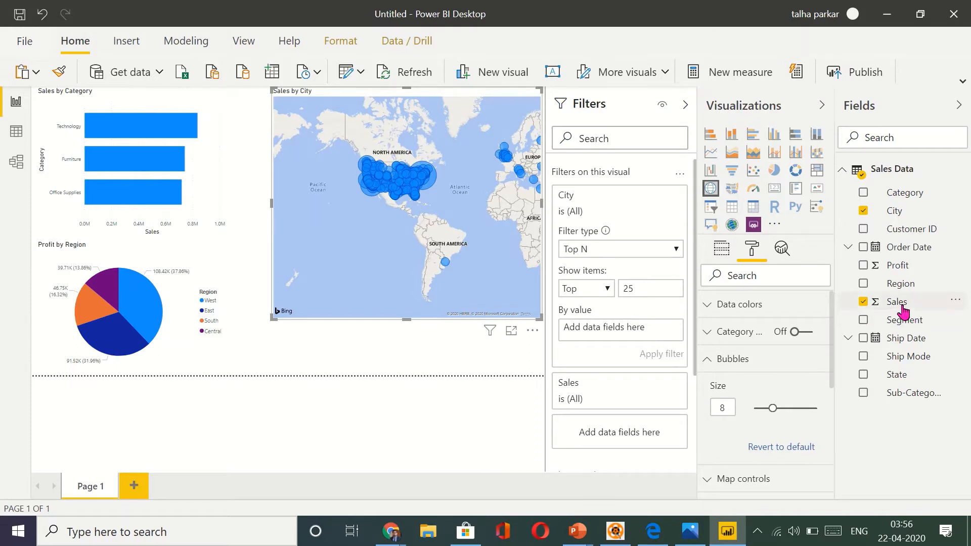
pyautogui.moveTo(896, 303); pyautogui.dragTo(662, 359)
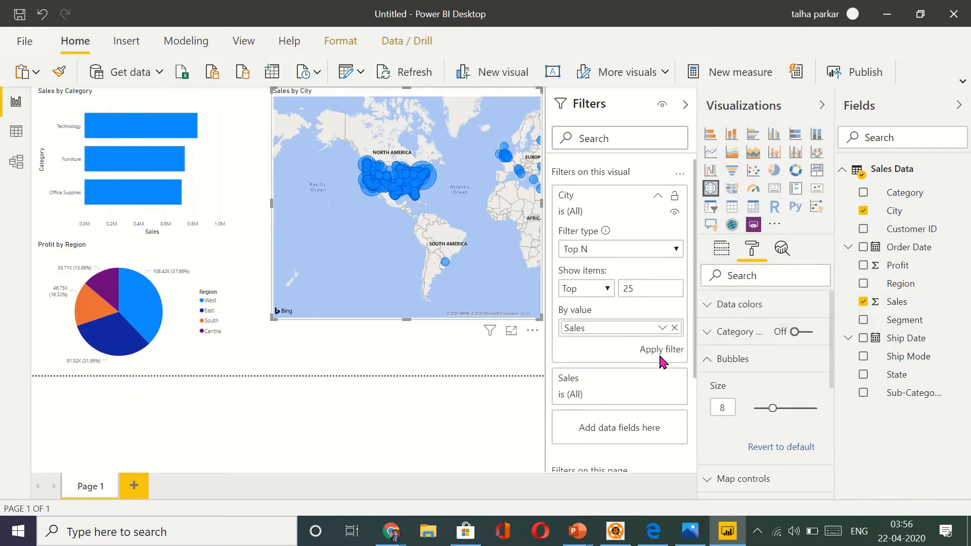
pyautogui.click(667, 353)
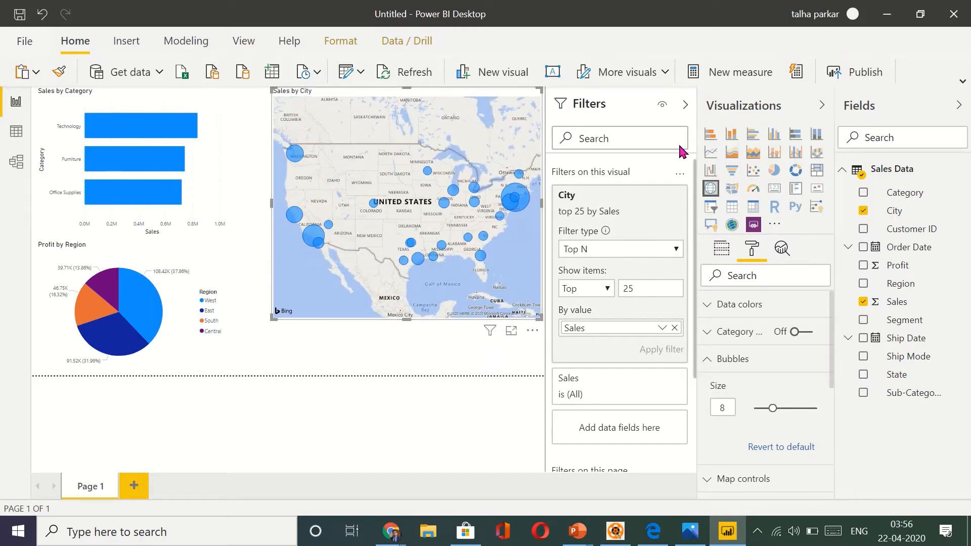
pyautogui.click(685, 105)
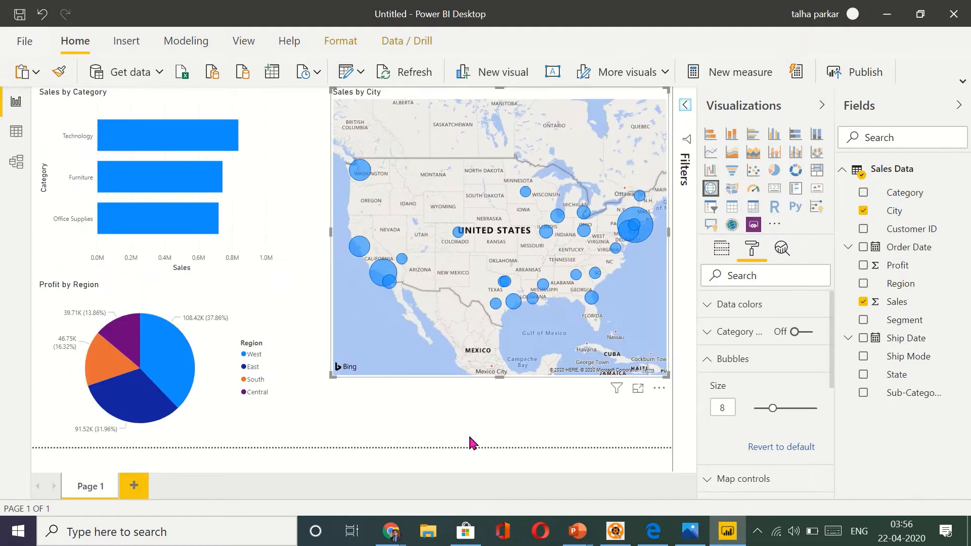
# - Reduce the city map's height to match the bar chart and move the map down beside the pie chart
pyautogui.moveTo(500, 377); pyautogui.dragTo(512, 272)
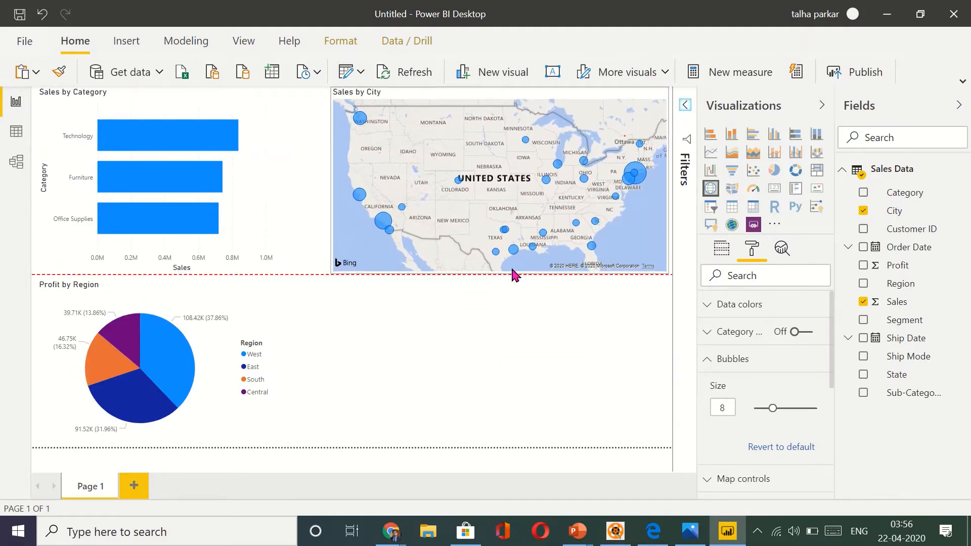
pyautogui.click(407, 343)
pyautogui.click(533, 180)
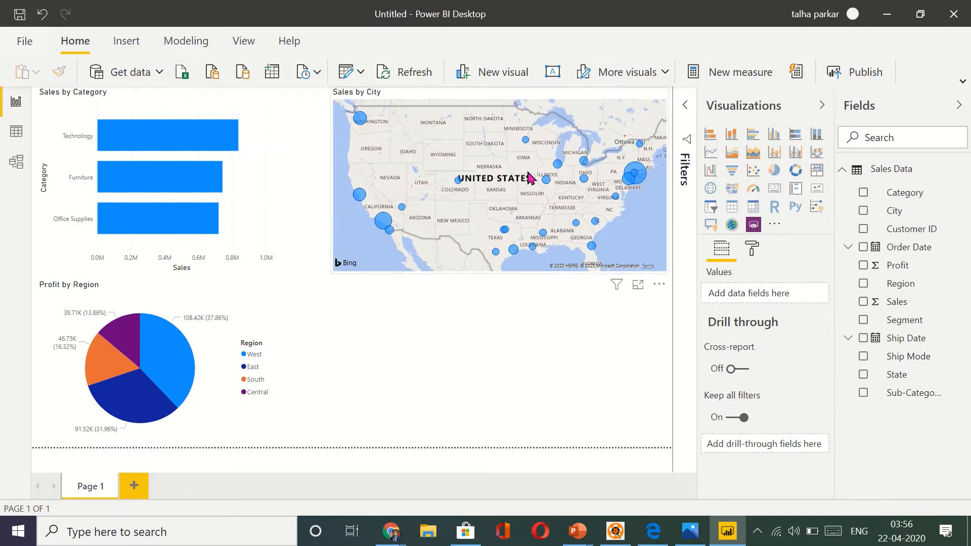
pyautogui.moveTo(534, 180); pyautogui.dragTo(501, 361)
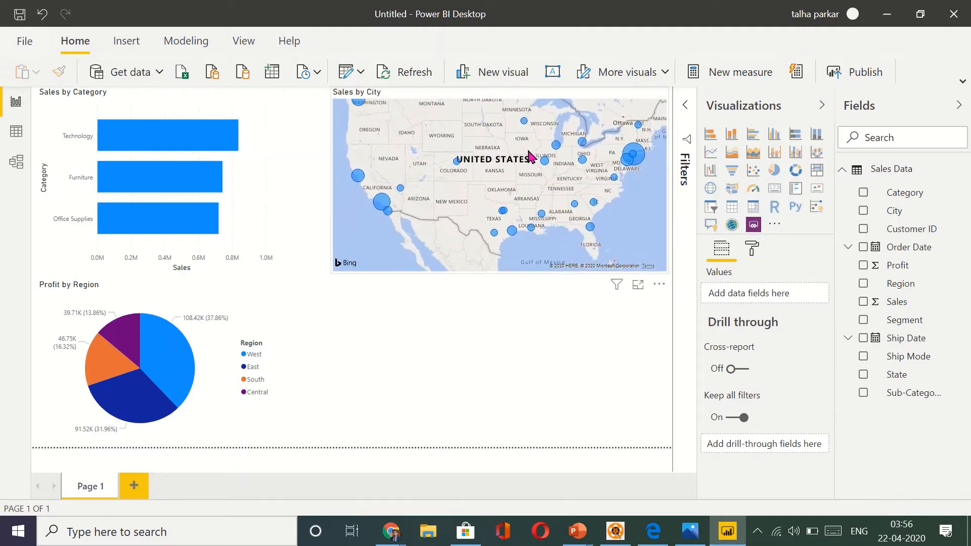
pyautogui.click(504, 155)
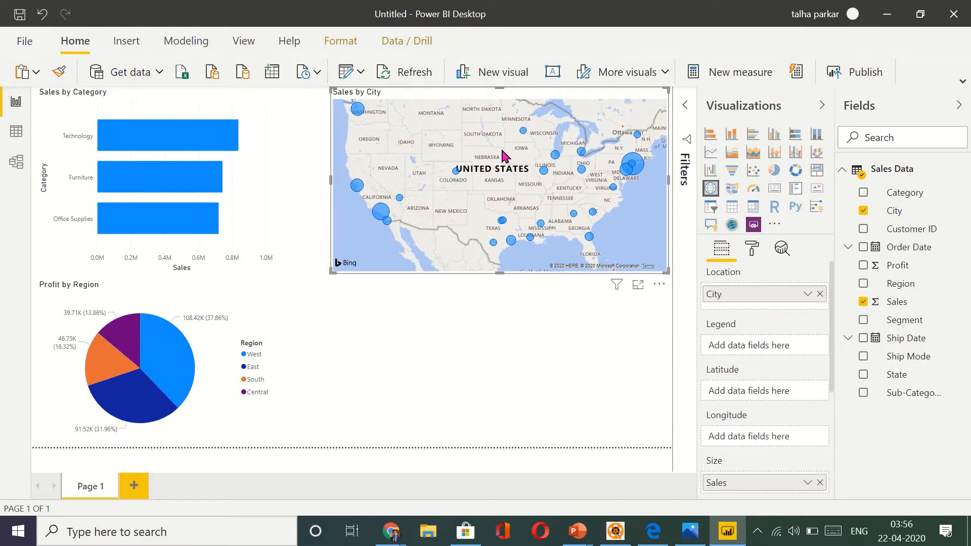
pyautogui.moveTo(522, 92); pyautogui.dragTo(465, 342)
pyautogui.click(527, 162)
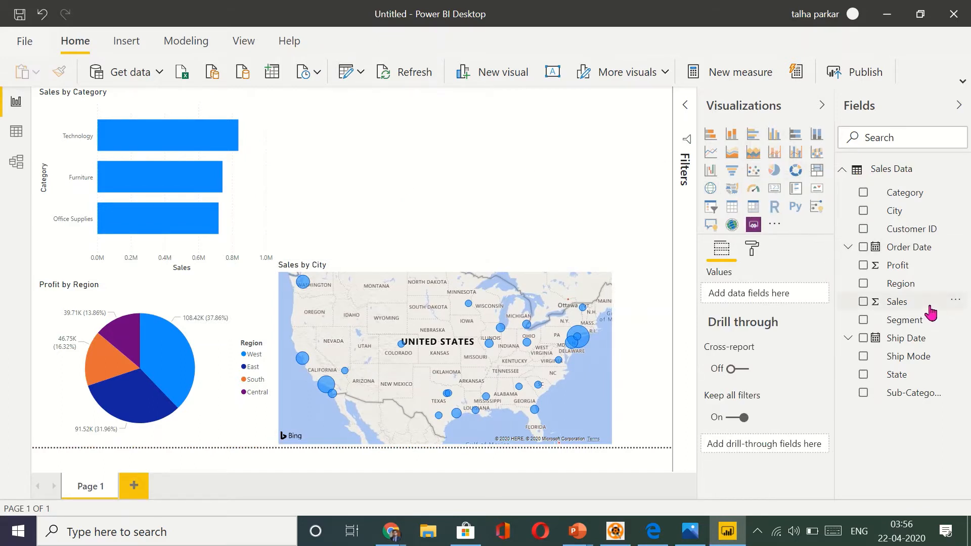
# - Create a card showing the sum of Sales above the city map and shrink it to a small tile beside the bar chart
pyautogui.moveTo(929, 306); pyautogui.dragTo(429, 161)
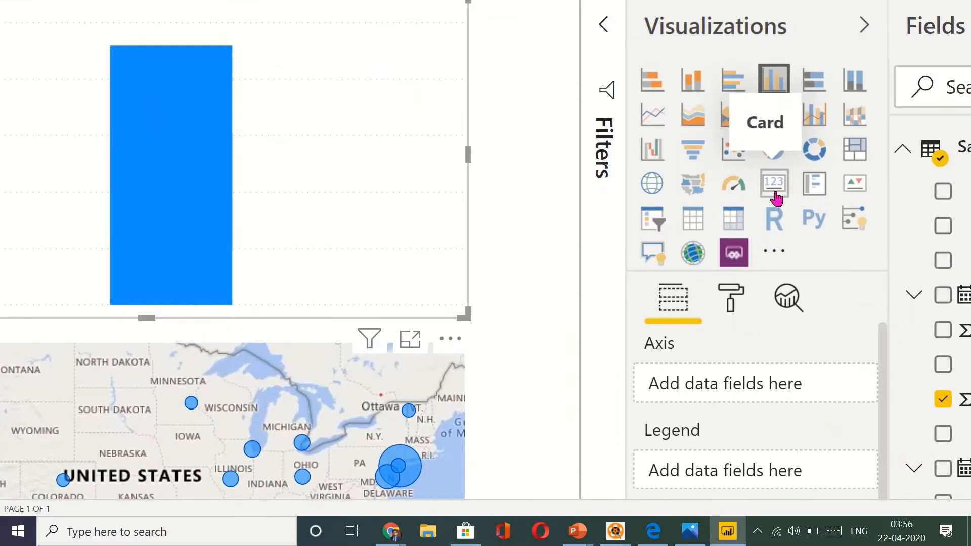
pyautogui.click(775, 195)
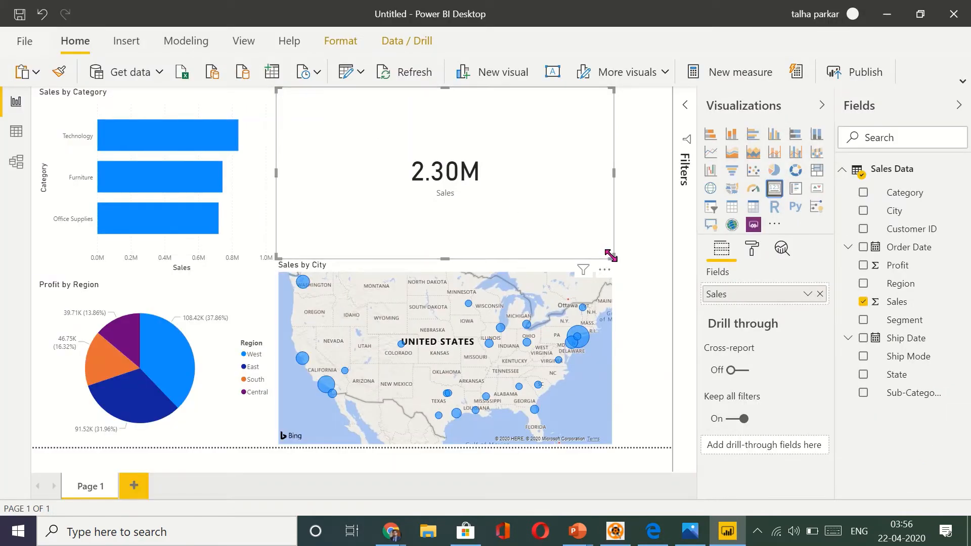
pyautogui.moveTo(610, 256); pyautogui.dragTo(409, 147)
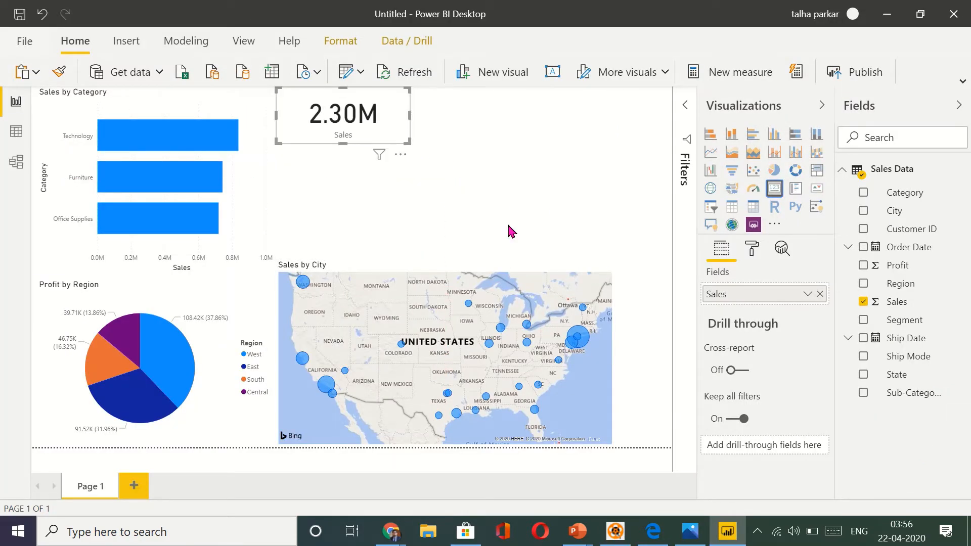
pyautogui.click(807, 294)
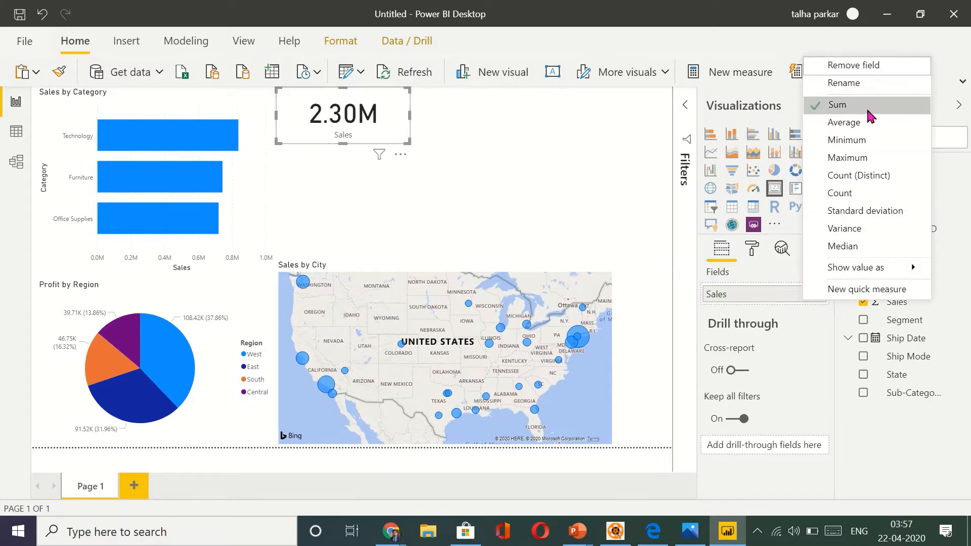
pyautogui.click(413, 89)
pyautogui.click(413, 89)
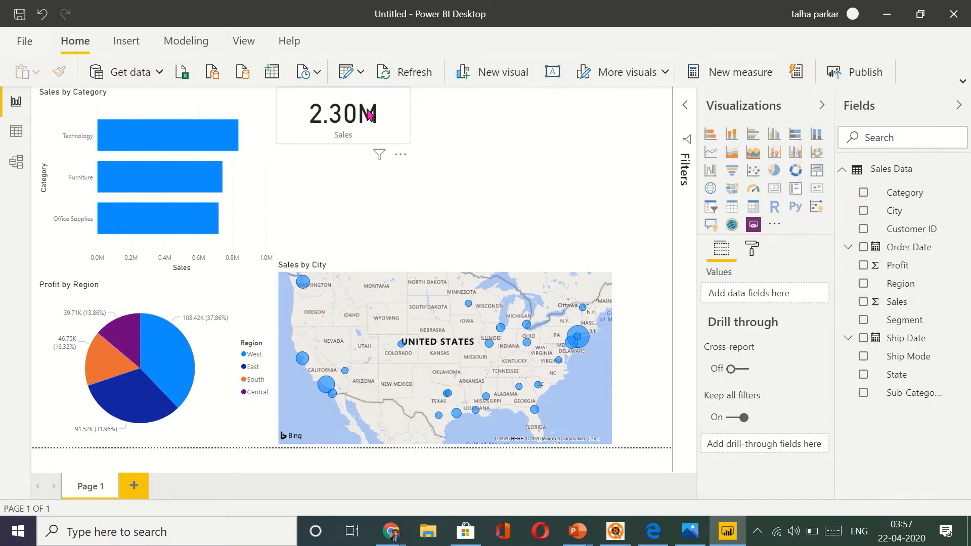
# - Duplicate the Sales card, place the copy beside the original and set its aggregation to Average
pyautogui.click(369, 113)
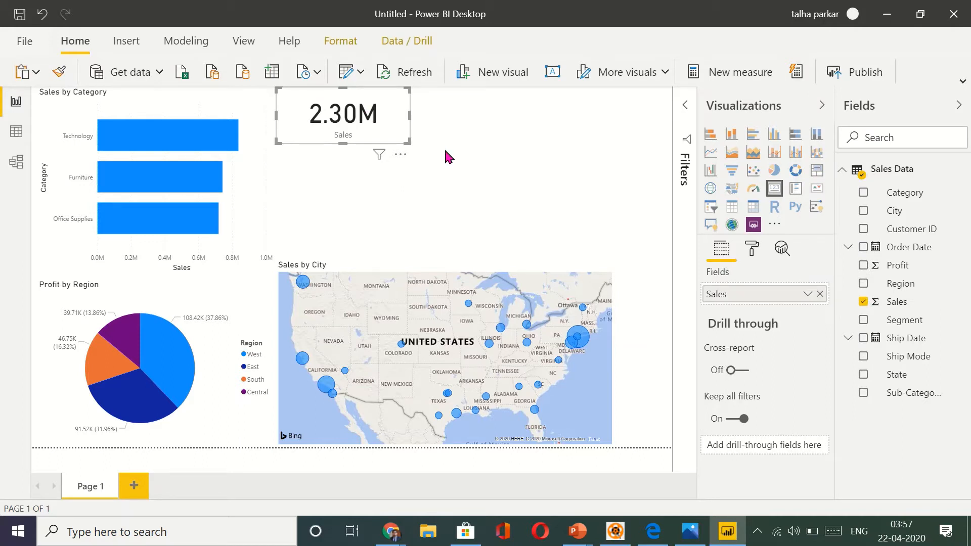
pyautogui.moveTo(386, 138); pyautogui.dragTo(512, 143)
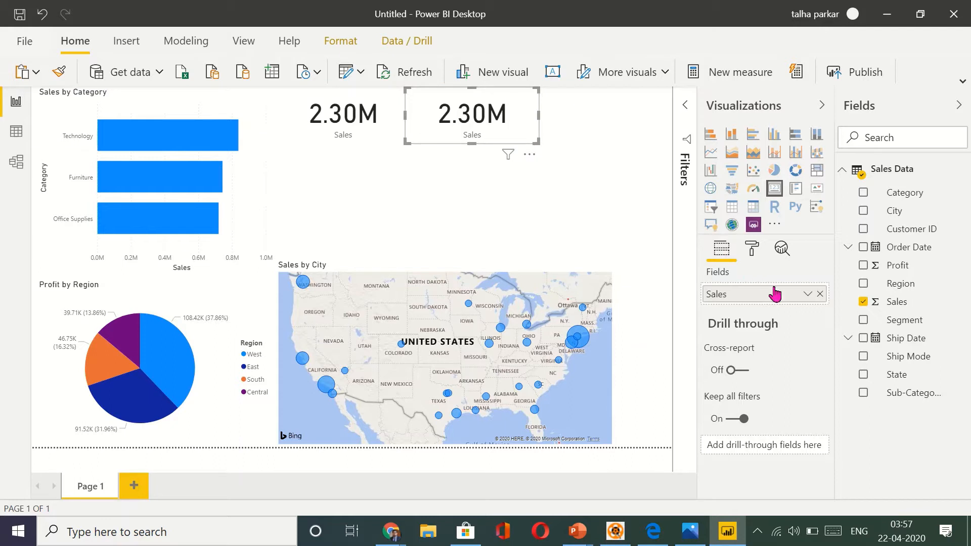
pyautogui.click(806, 295)
pyautogui.click(807, 296)
pyautogui.click(878, 132)
pyautogui.click(573, 122)
pyautogui.click(528, 130)
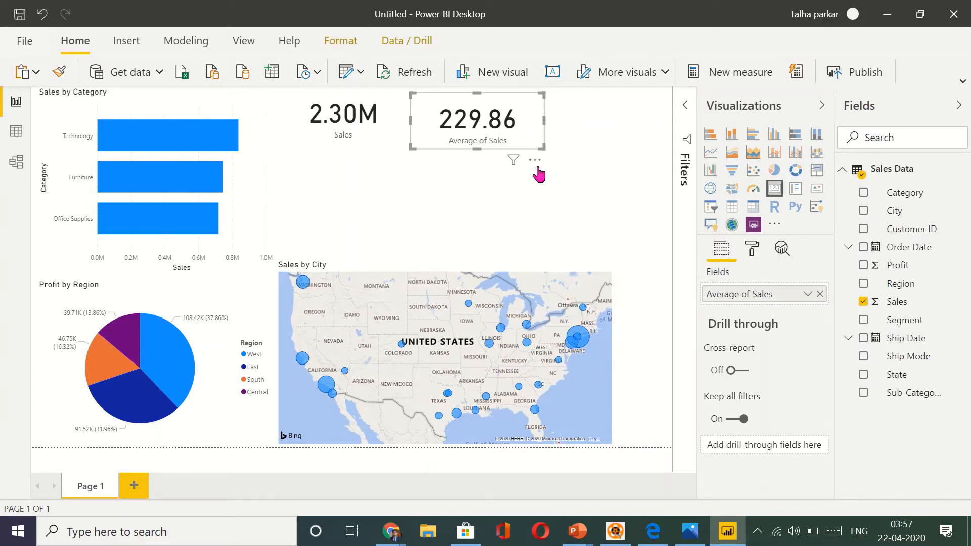
# - Duplicate the Average of Sales card, place the copy at the end of the card row and set its aggregation to Count
pyautogui.hotkey('ctrl', 'c')
pyautogui.hotkey('ctrl', 'v')
pyautogui.moveTo(511, 135); pyautogui.dragTo(651, 126)
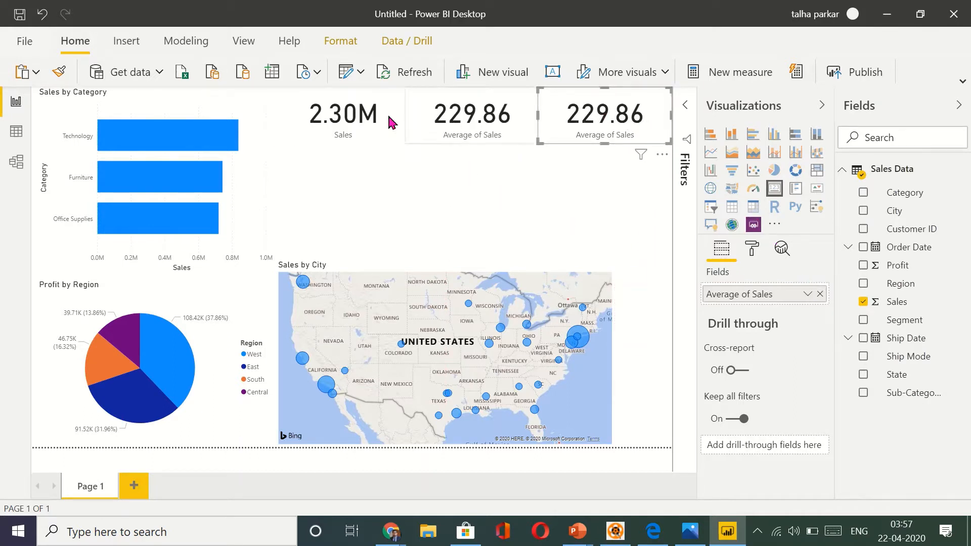
pyautogui.click(807, 293)
pyautogui.moveTo(865, 267)
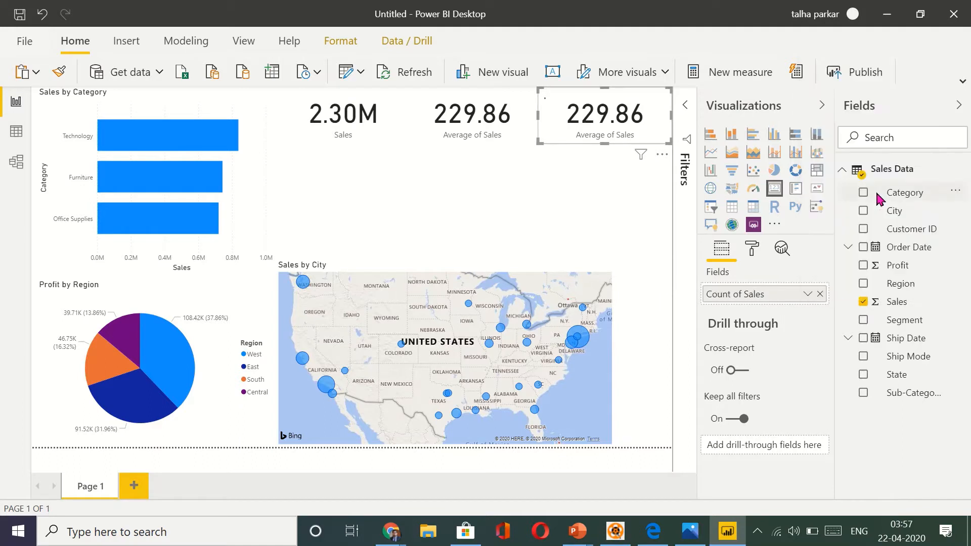
pyautogui.click(839, 193)
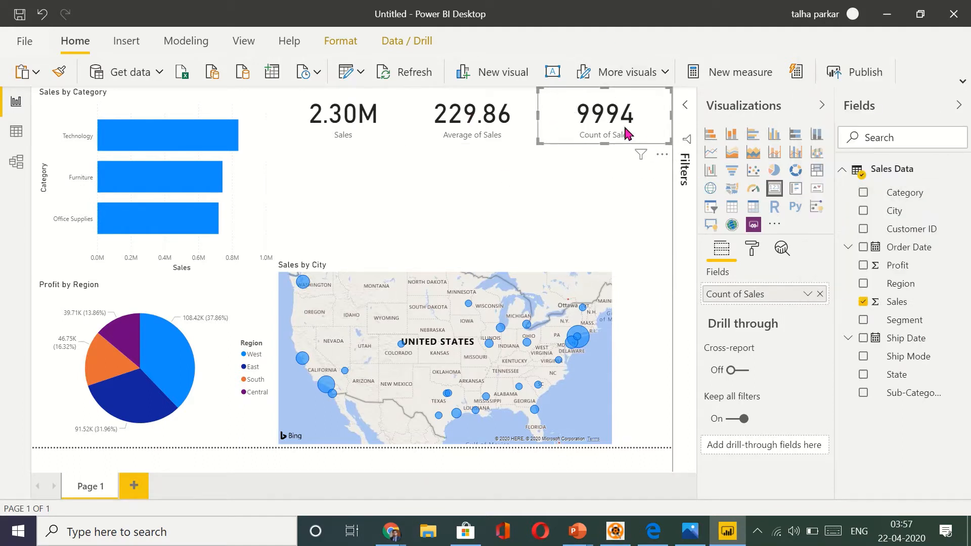
pyautogui.click(816, 174)
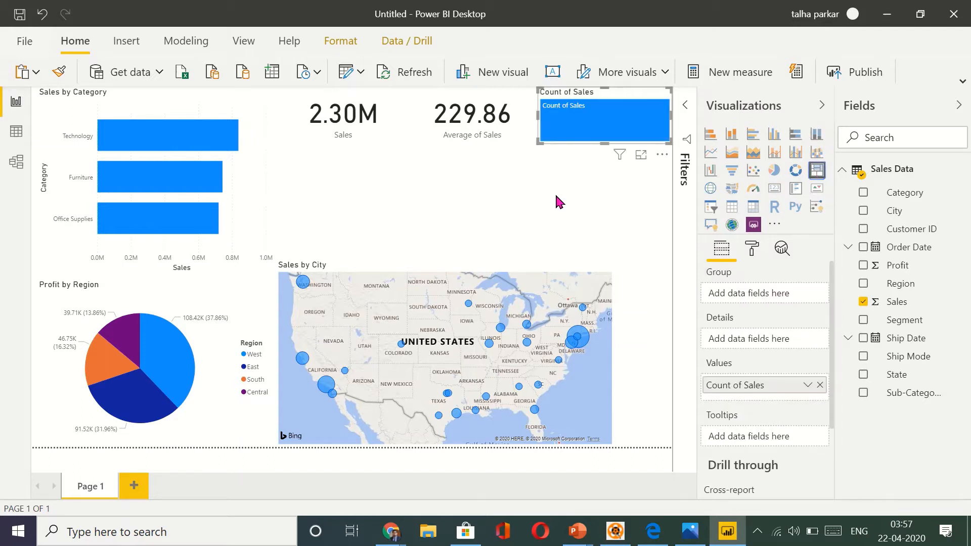
pyautogui.moveTo(588, 141)
pyautogui.mouseDown()
pyautogui.moveTo(507, 198)
pyautogui.moveTo(582, 167)
pyautogui.moveTo(584, 144)
pyautogui.mouseUp()
pyautogui.click(581, 166)
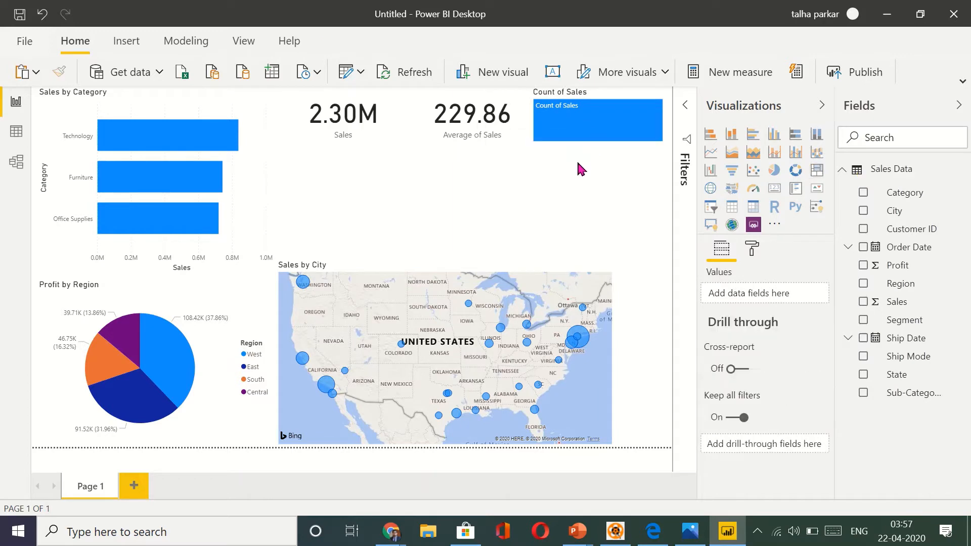
pyautogui.hotkey('ctrl', 'z')
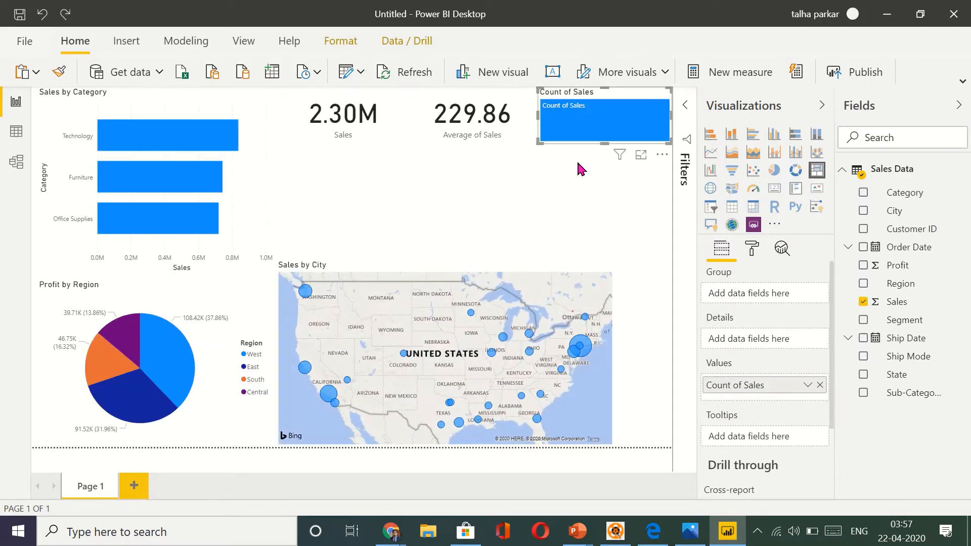
pyautogui.hotkey('ctrl', 'z')
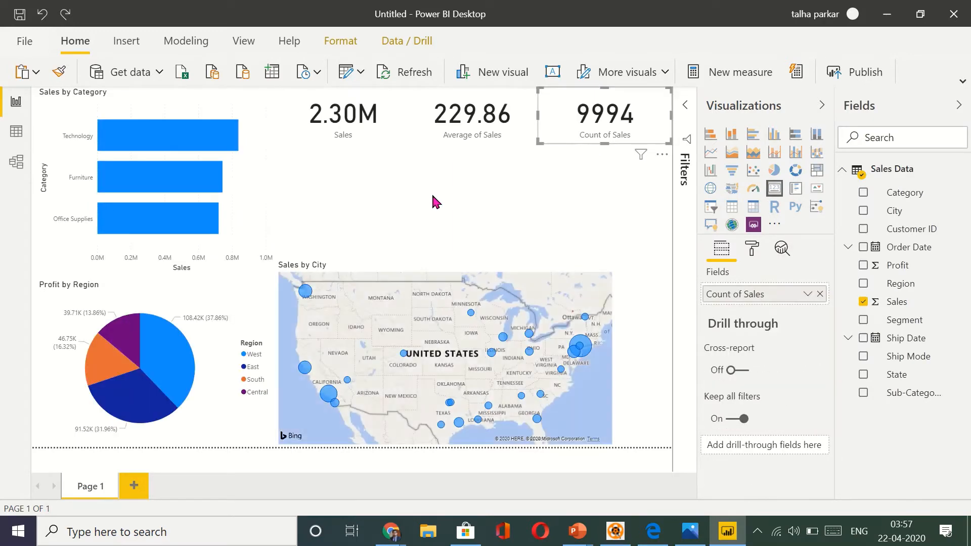
# - Add a Q&A visual in the empty space between the Average of Sales card and the city map
pyautogui.click(434, 201)
pyautogui.doubleClick(433, 198)
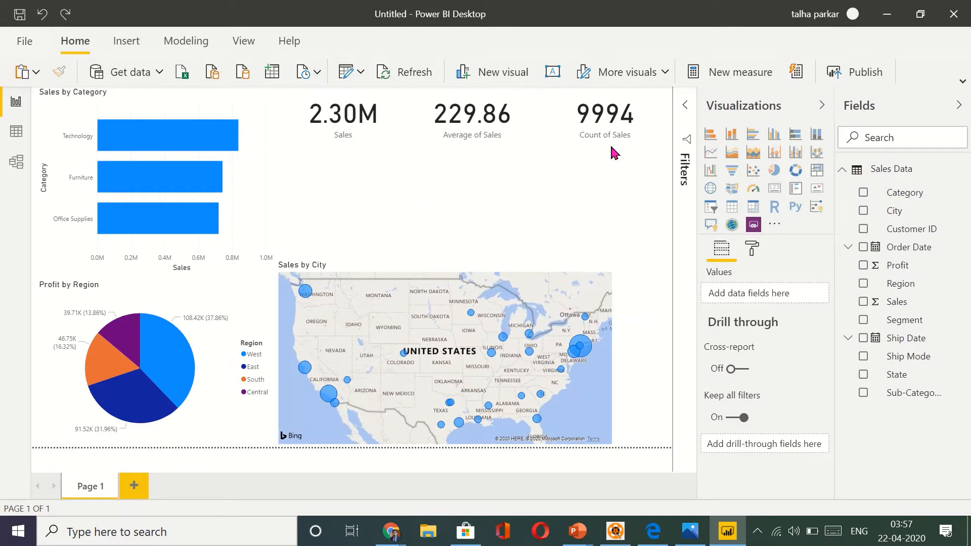
pyautogui.click(645, 126)
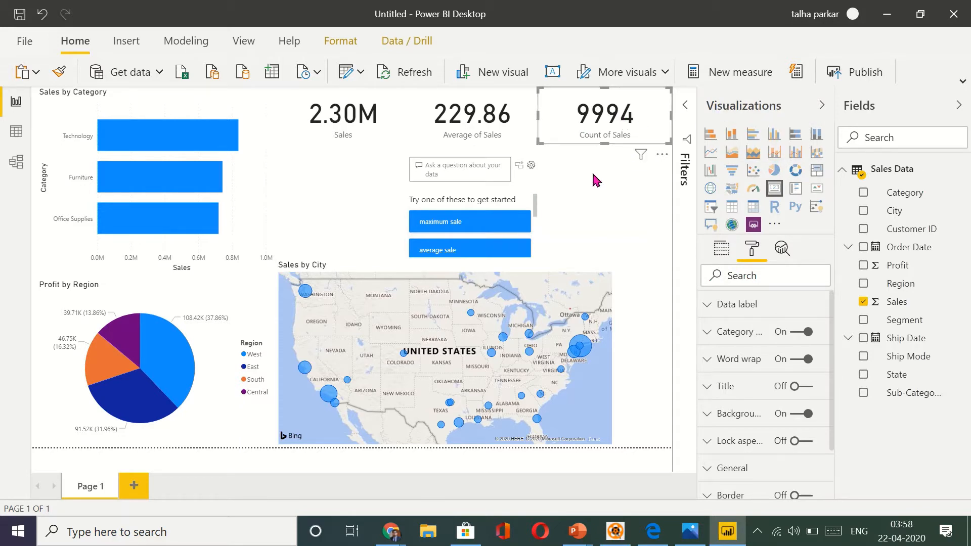
pyautogui.click(559, 182)
pyautogui.click(531, 180)
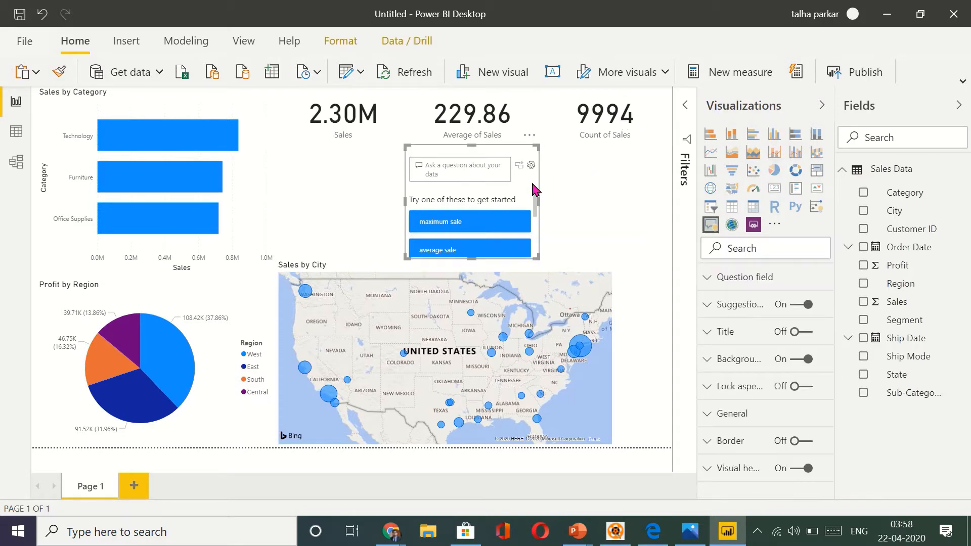
# - Change the Q&A visual to a treemap and resize it to start at the map's left edge and end below the Average of Sales card
pyautogui.click(815, 172)
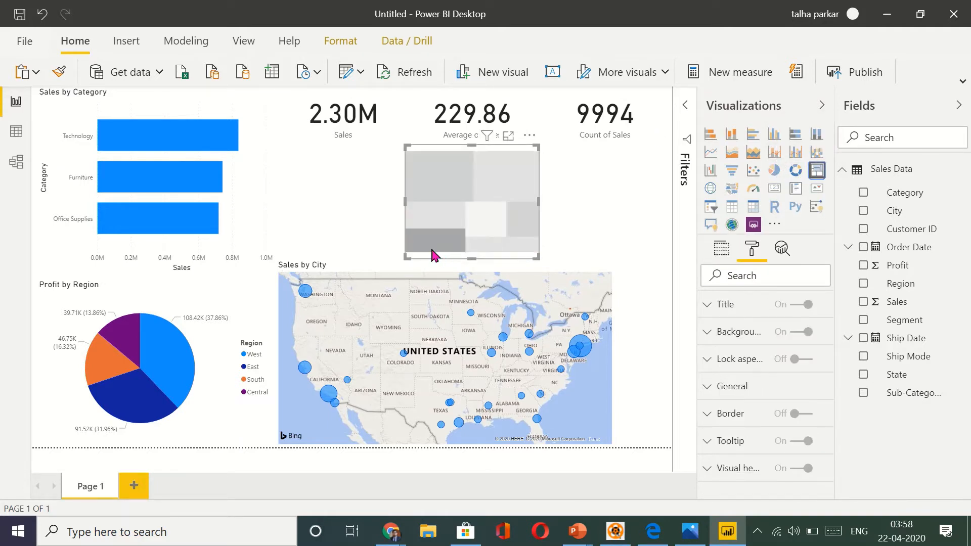
pyautogui.moveTo(403, 200); pyautogui.dragTo(276, 202)
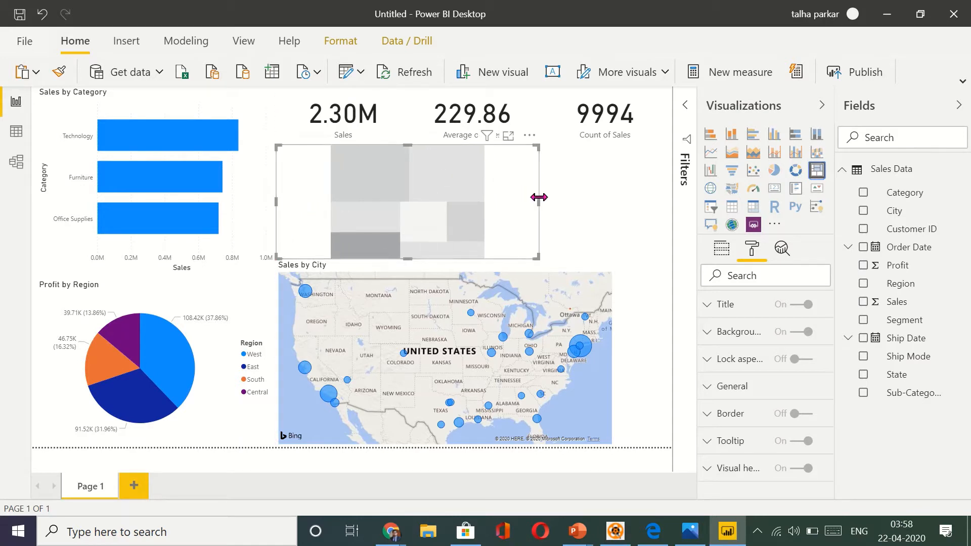
pyautogui.moveTo(538, 198); pyautogui.dragTo(483, 197)
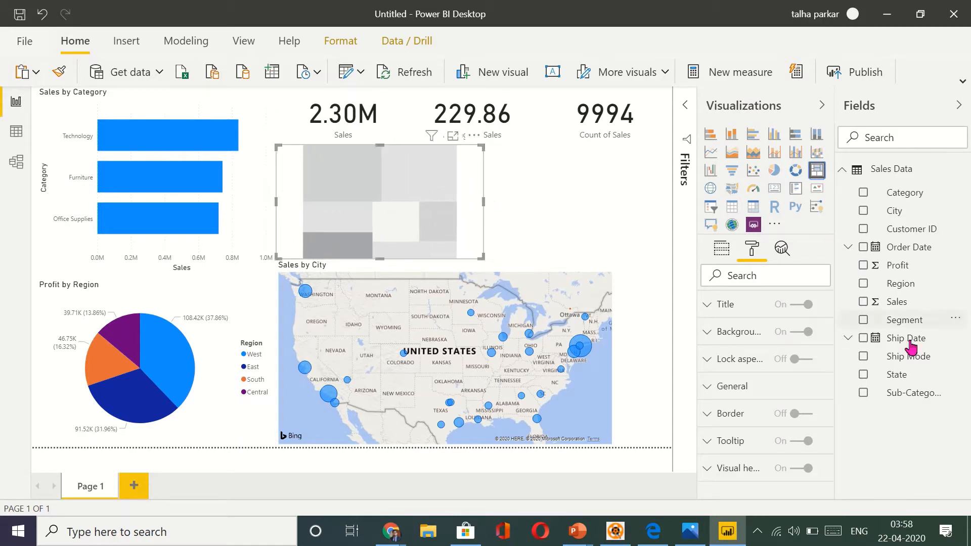
# - Fill the treemap with Segment, Ship Mode, Sub-Category and Sales, and widen it to the right edge of the report page
pyautogui.click(864, 320)
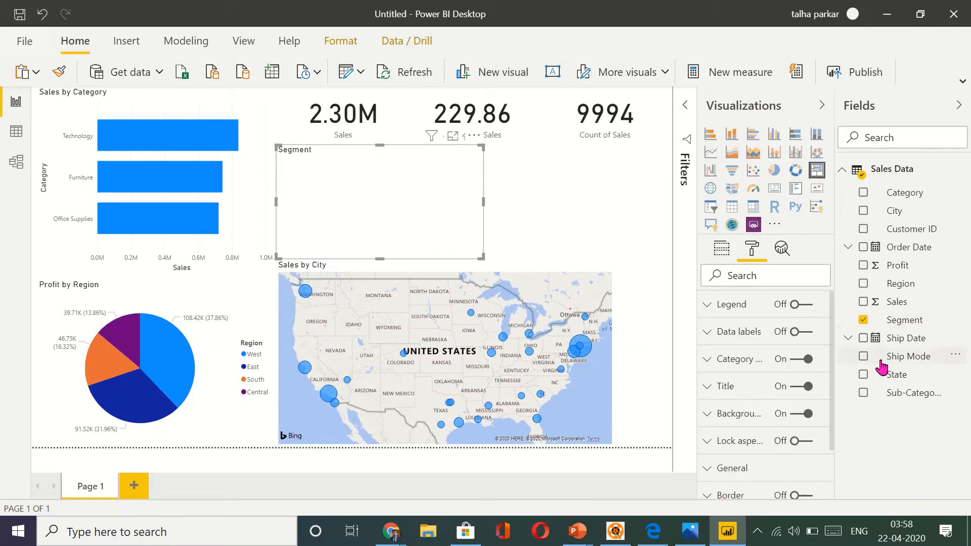
pyautogui.click(863, 356)
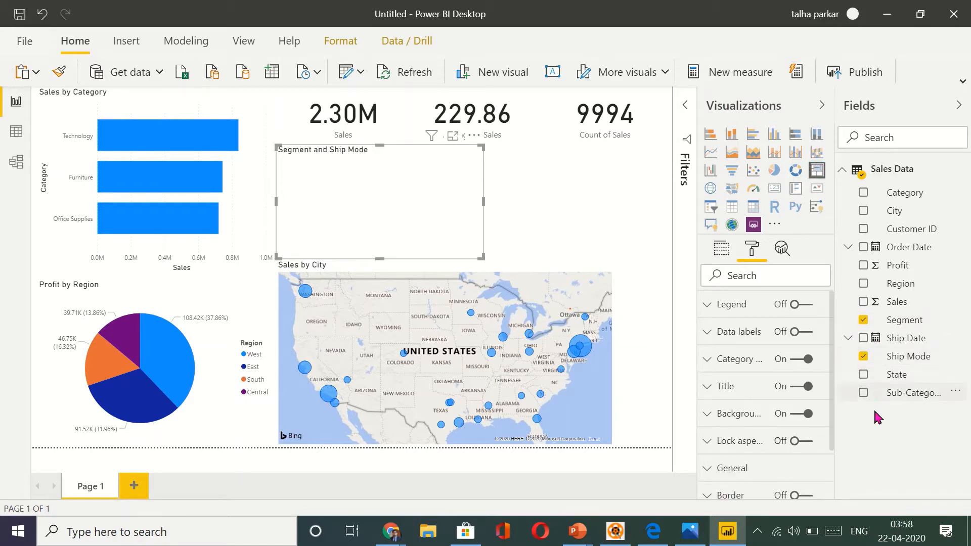
pyautogui.click(863, 392)
pyautogui.click(863, 301)
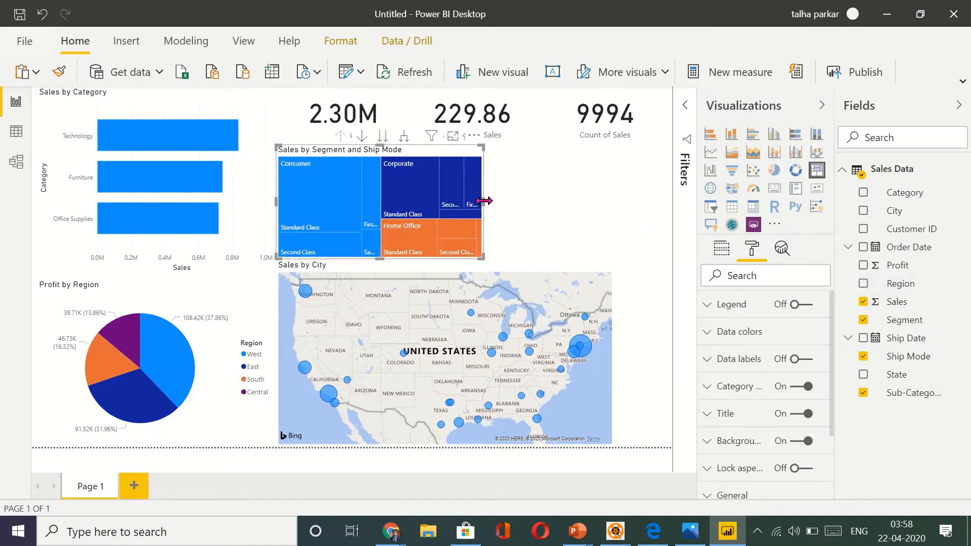
pyautogui.moveTo(484, 200); pyautogui.dragTo(670, 202)
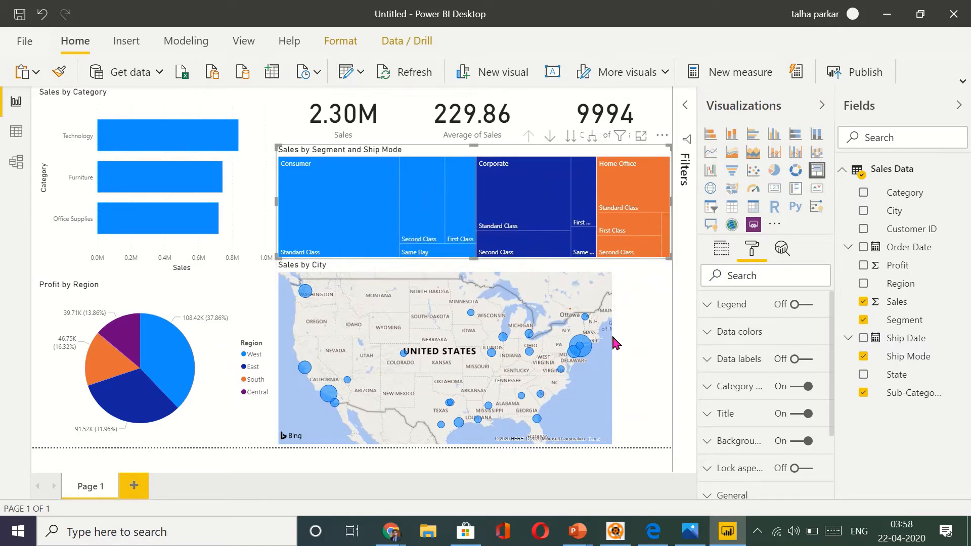
# - Lower the upper edge of the Sales by City map and extend the treemap's lower edge down to meet the map
pyautogui.click(606, 360)
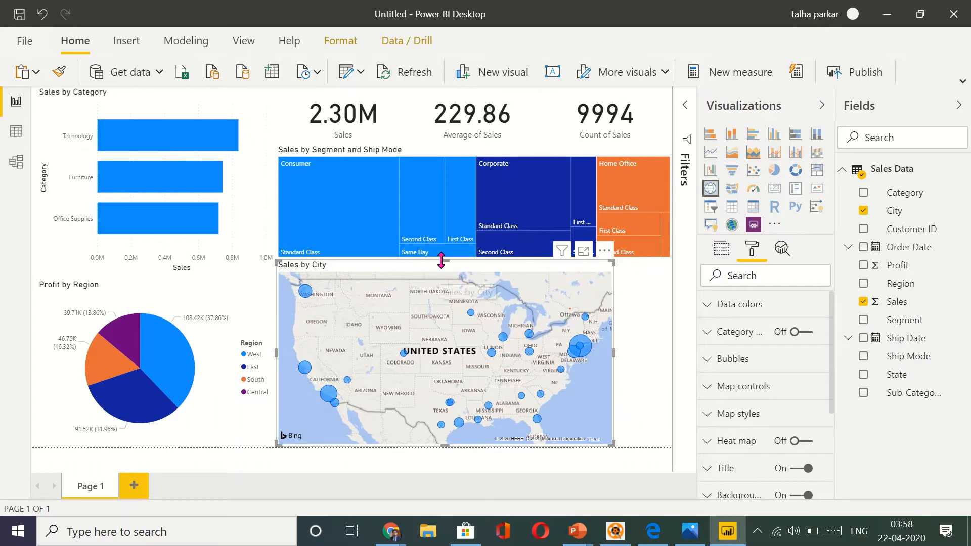
pyautogui.moveTo(438, 259); pyautogui.dragTo(444, 288)
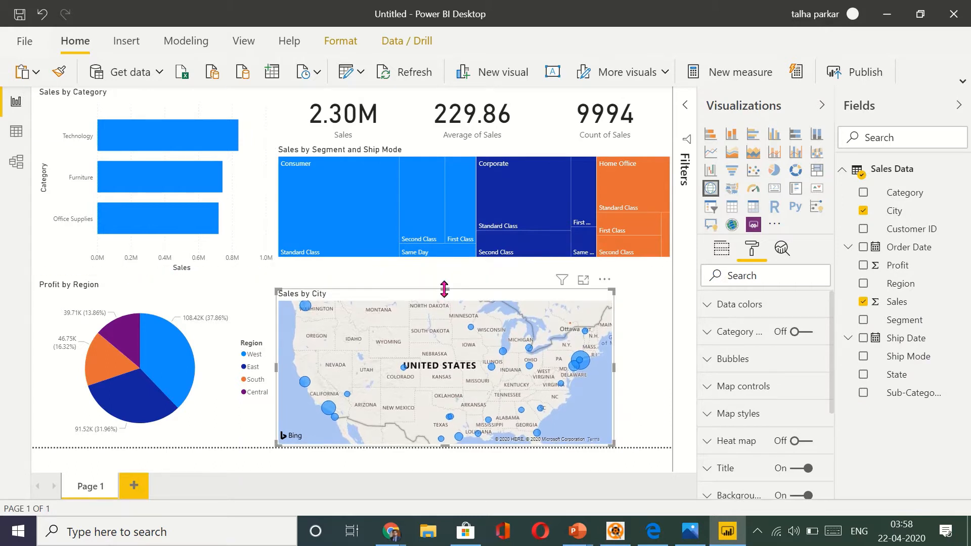
pyautogui.click(454, 243)
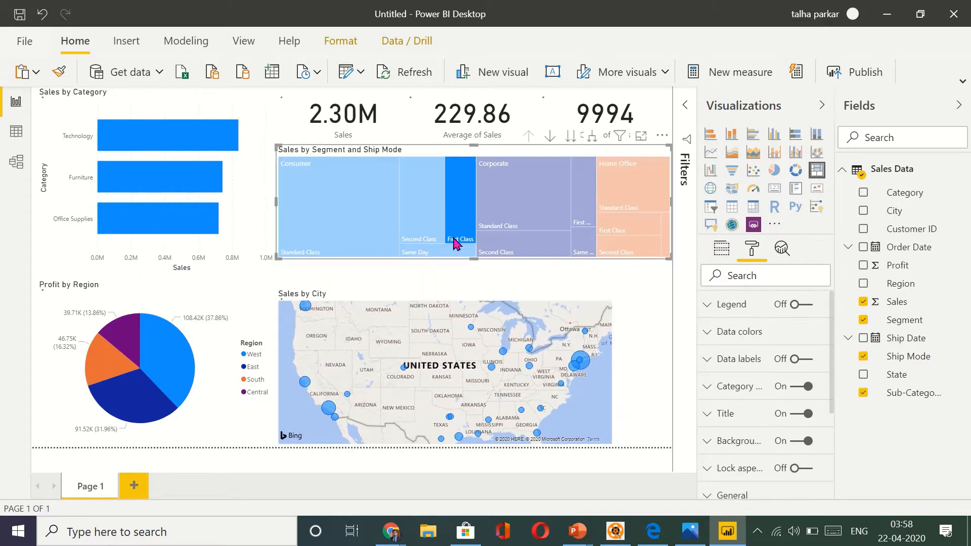
pyautogui.click(469, 263)
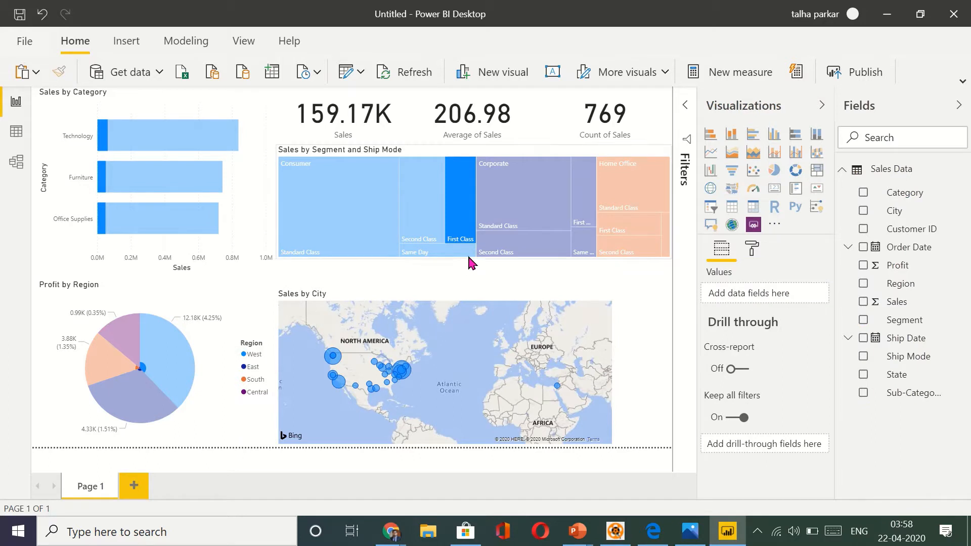
pyautogui.click(455, 157)
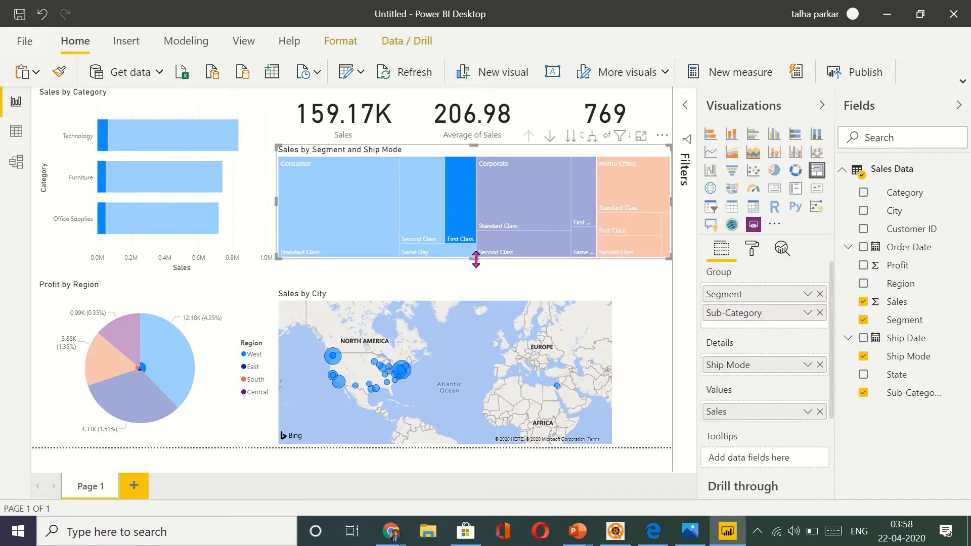
pyautogui.moveTo(473, 258); pyautogui.dragTo(485, 282)
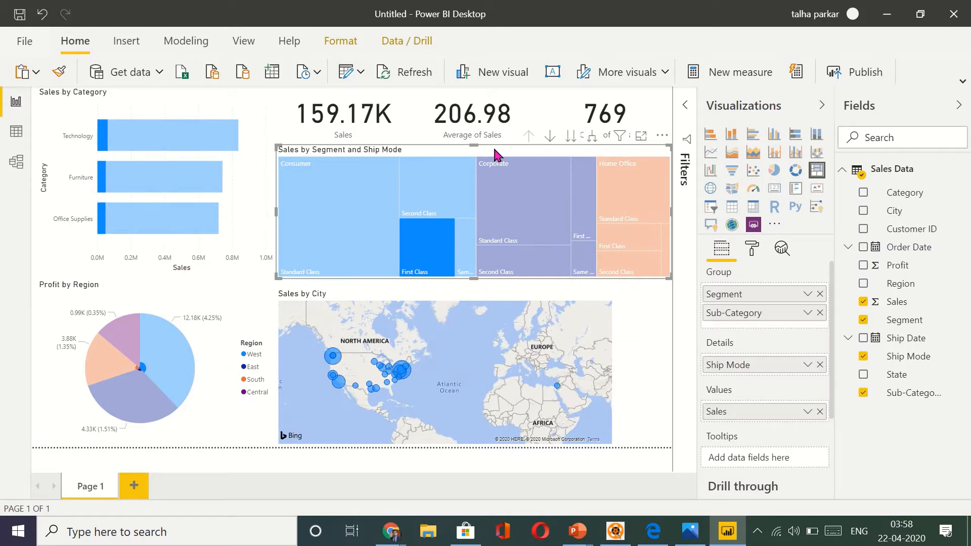
pyautogui.click(647, 325)
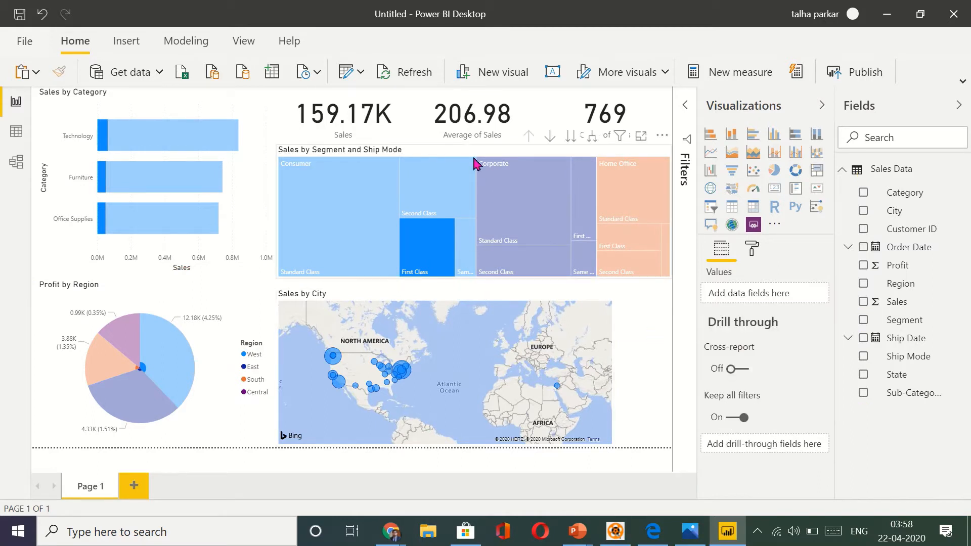
pyautogui.click(438, 254)
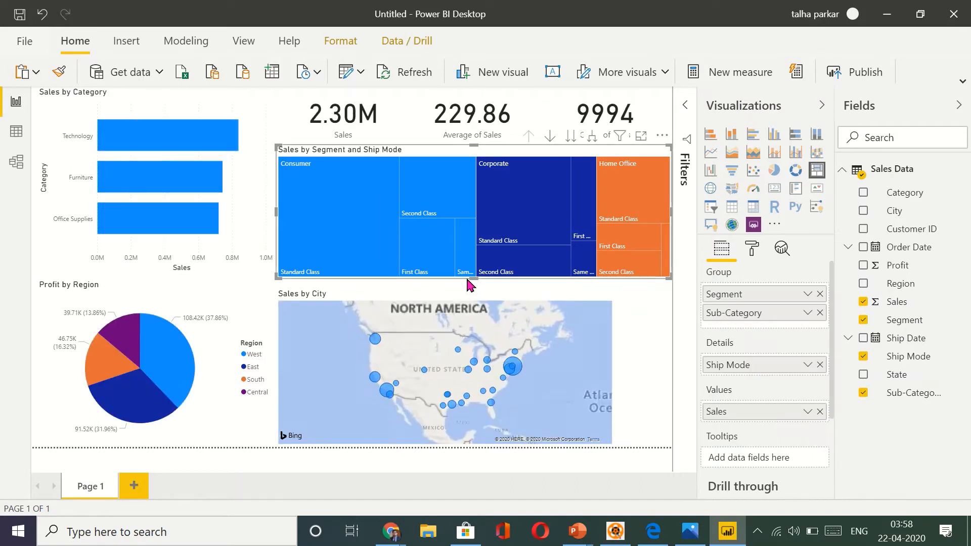
pyautogui.click(629, 349)
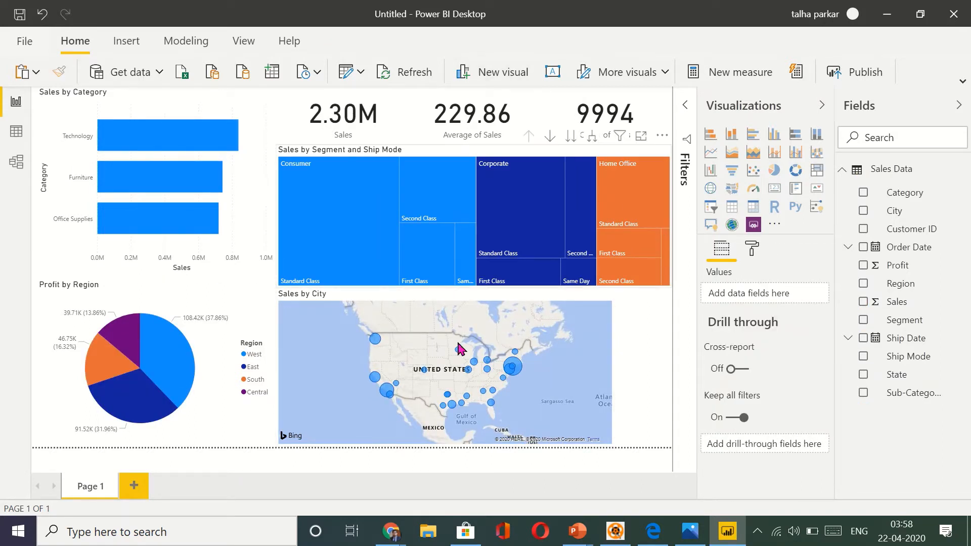
# - Cross-highlight the report by Consumer First Class in the treemap, examine the other visuals, and clear the highlight
pyautogui.click(421, 268)
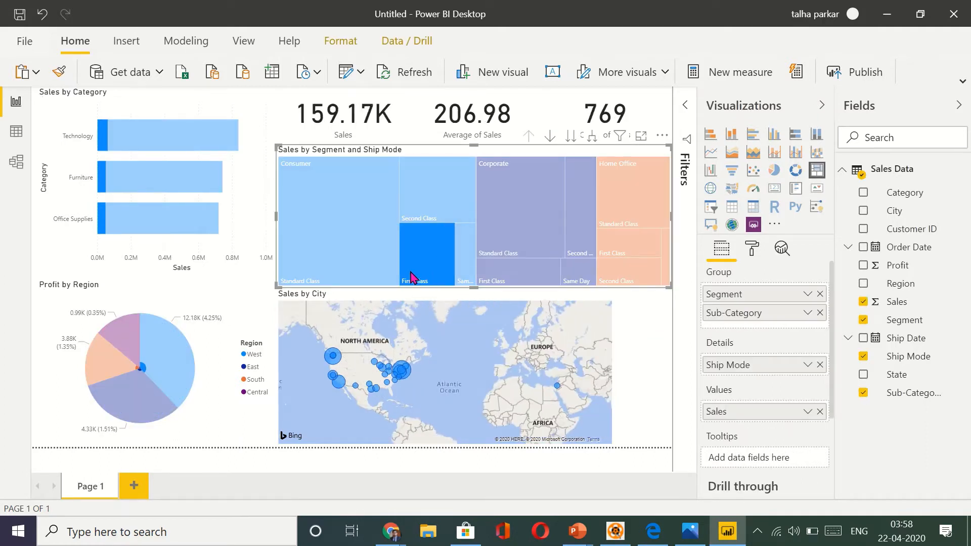
pyautogui.moveTo(423, 274)
pyautogui.mouseDown()
pyautogui.moveTo(318, 178)
pyautogui.moveTo(340, 216)
pyautogui.moveTo(430, 283)
pyautogui.mouseUp()
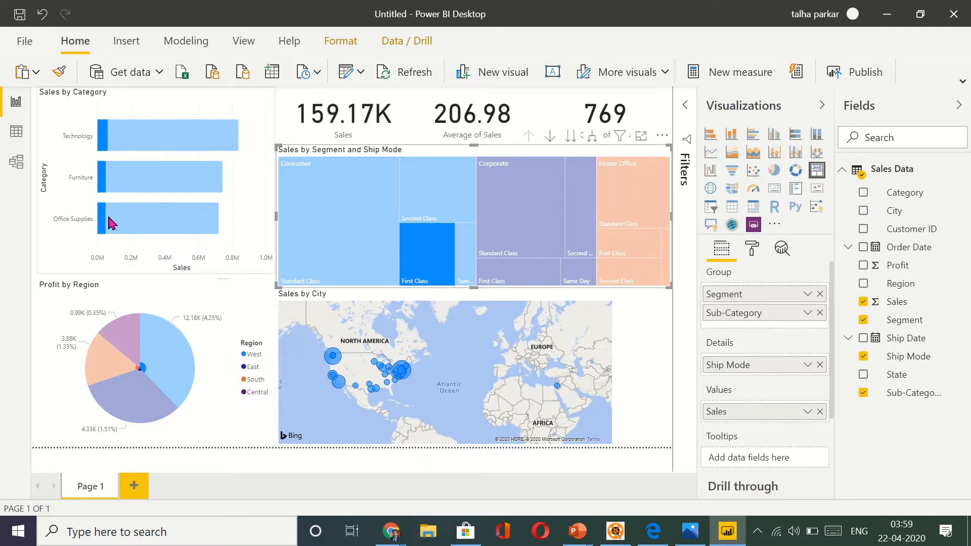
pyautogui.moveTo(144, 371)
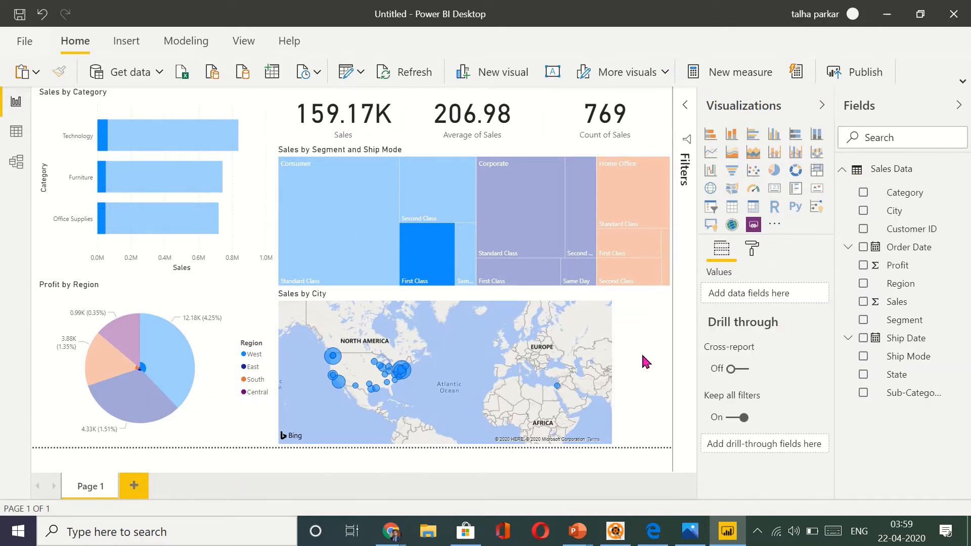
pyautogui.click(411, 246)
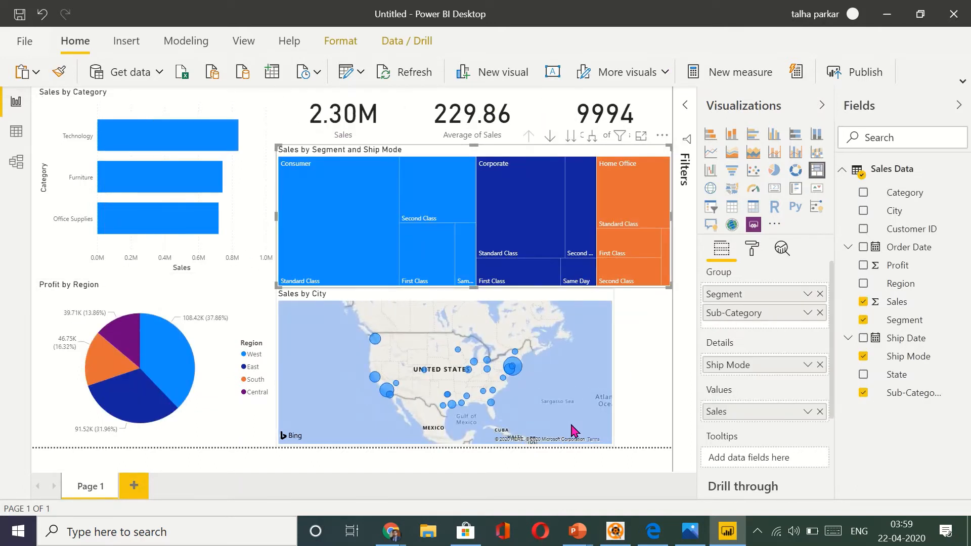
pyautogui.click(640, 366)
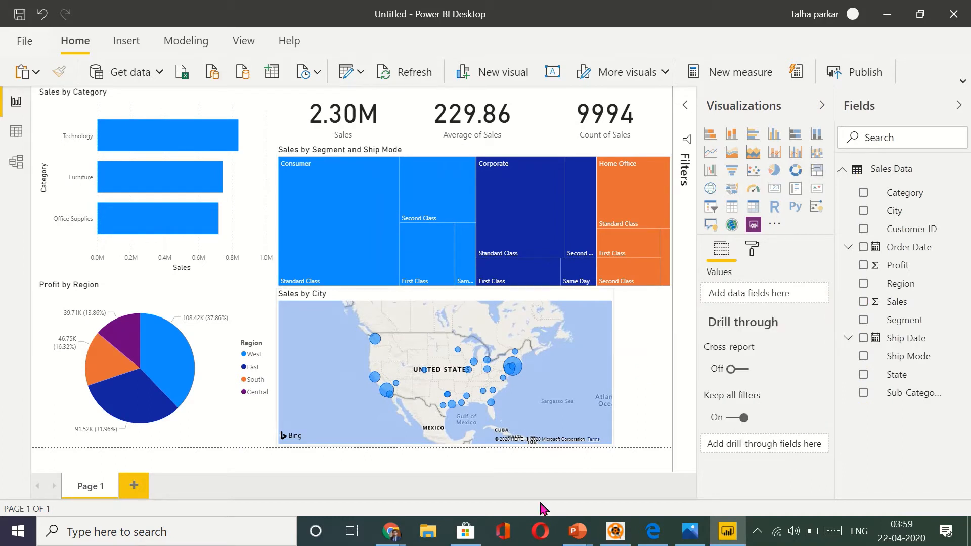
# - Publish the report to My workspace, saving it on the Desktop as "SuperStore Data Analysis" when asked
pyautogui.click(845, 74)
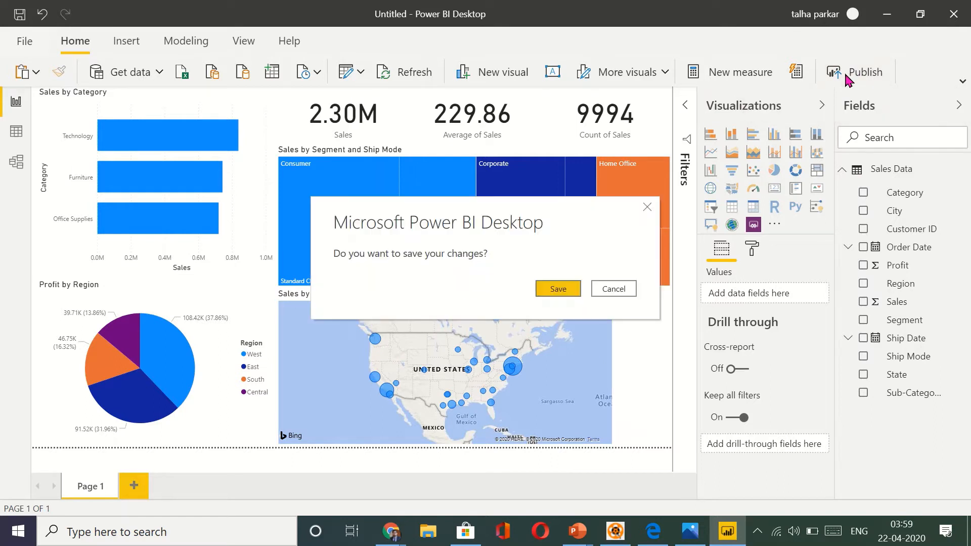
pyautogui.click(561, 289)
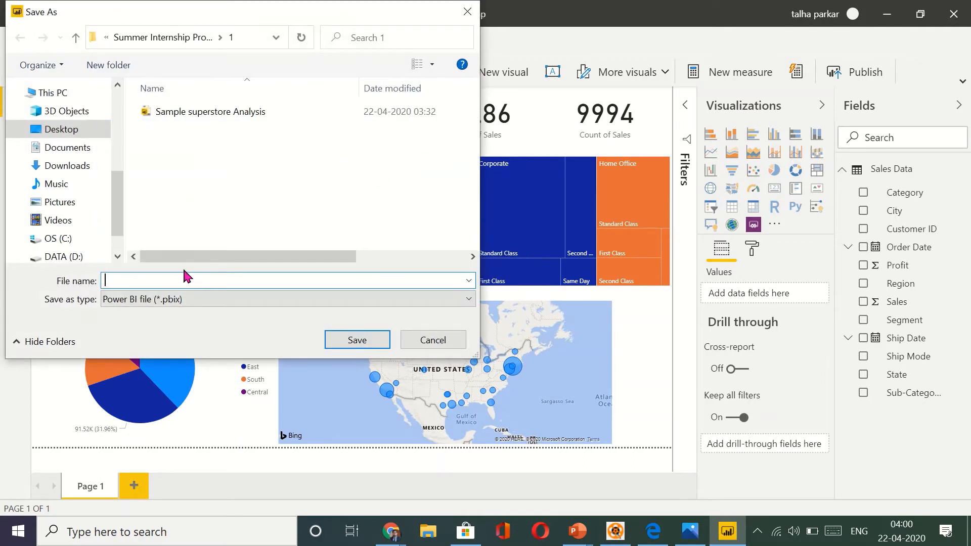
pyautogui.click(75, 130)
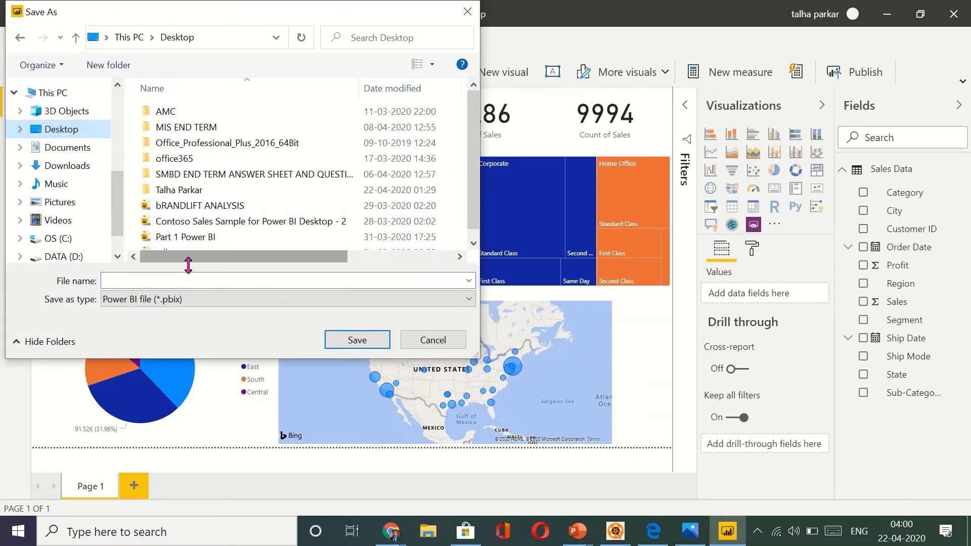
pyautogui.click(188, 280)
pyautogui.scroll(-1, 197, 216)
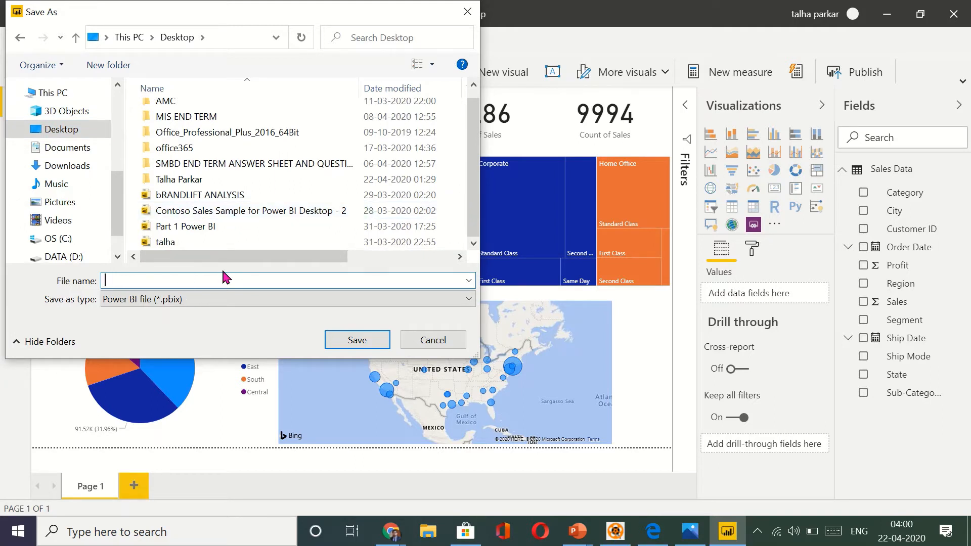
pyautogui.write('SuperStore Data analysis')
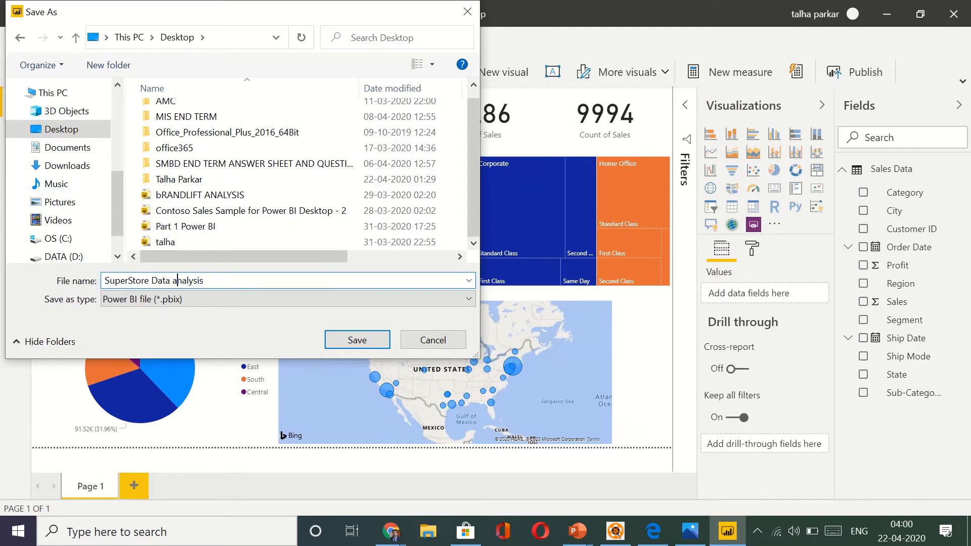
pyautogui.press('BackSpace')
pyautogui.write('A')
pyautogui.click(354, 339)
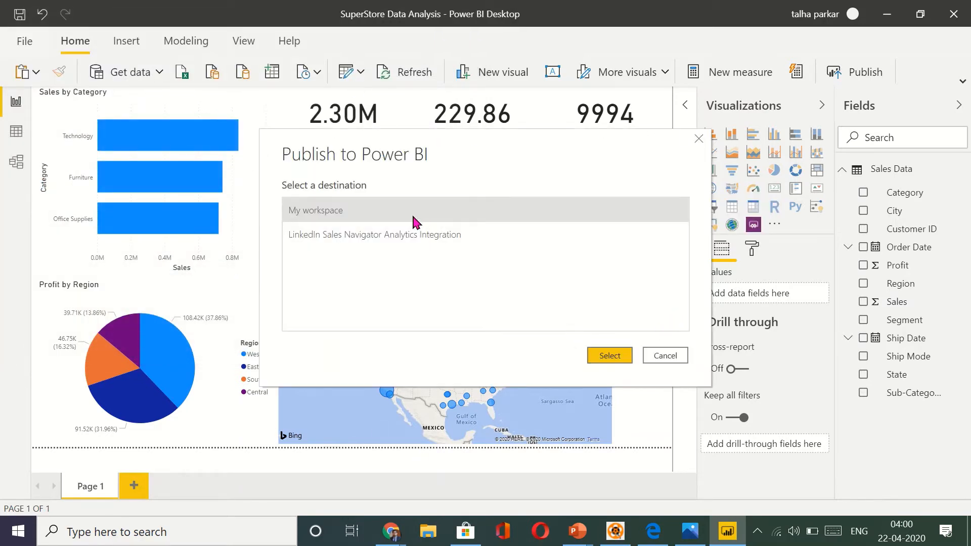
pyautogui.click(609, 355)
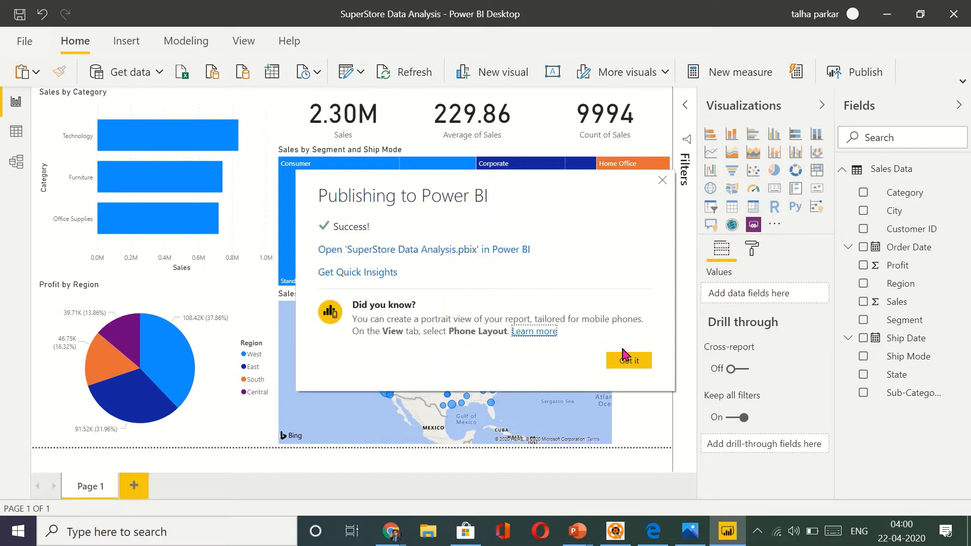
pyautogui.click(626, 359)
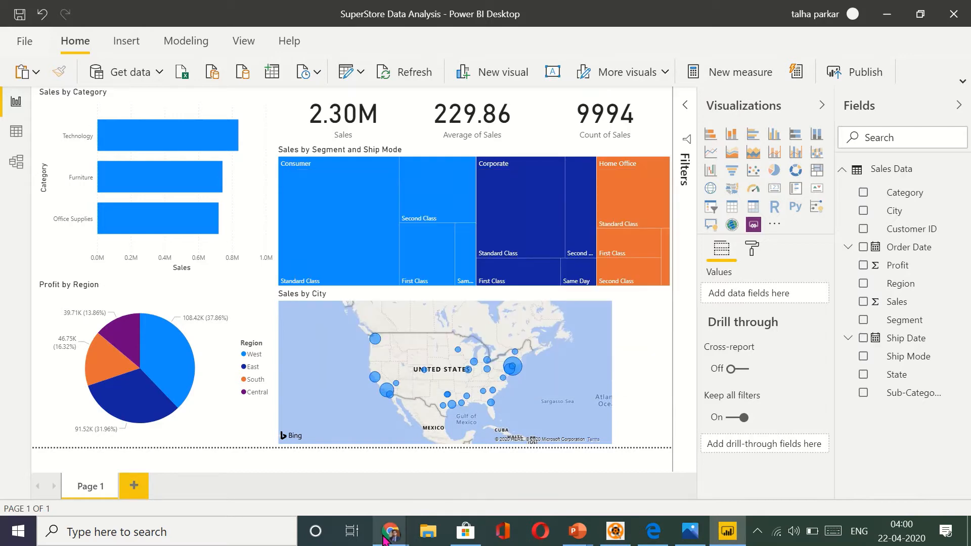
# - Switch to the Power BI service in Chrome, leave the Sample superstore Analysis report without saving changes, and open My workspace
pyautogui.moveTo(384, 540)
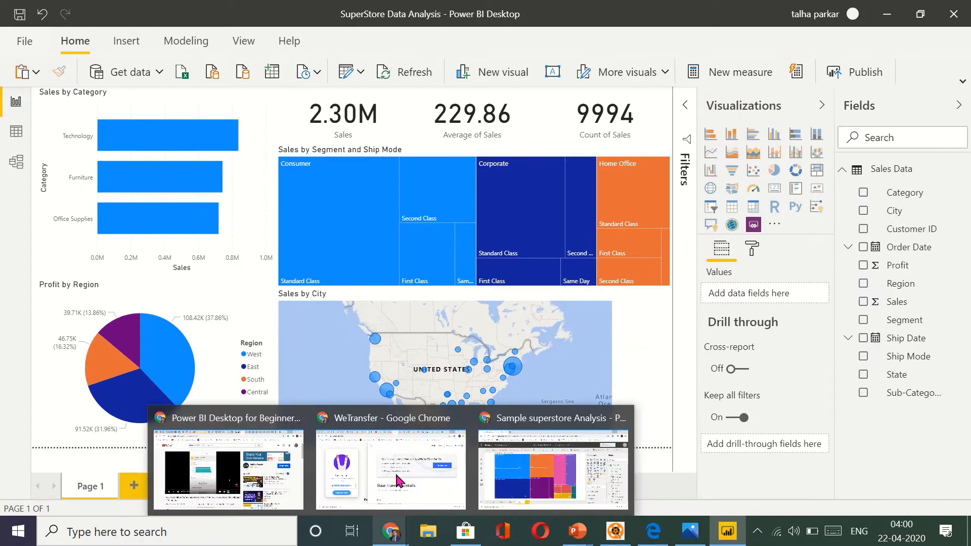
pyautogui.click(509, 484)
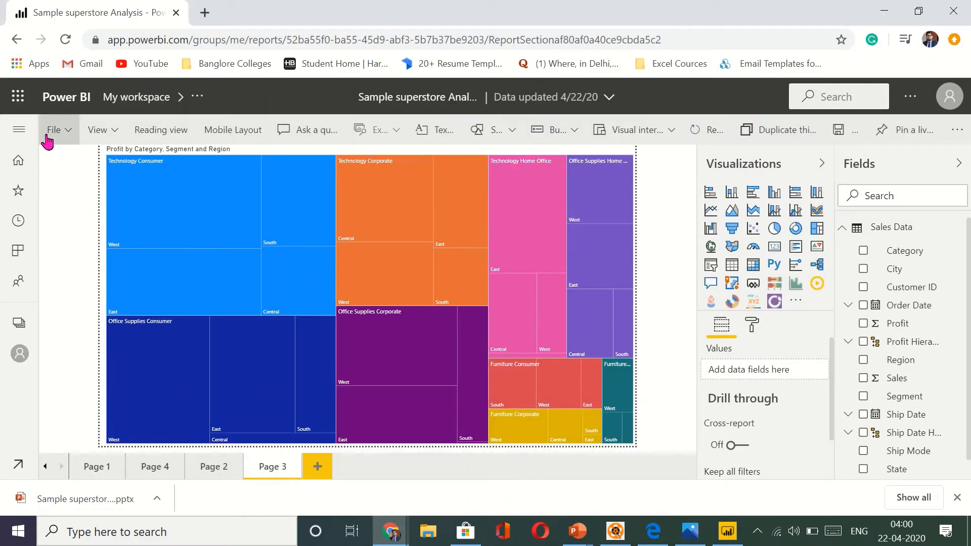
pyautogui.click(21, 131)
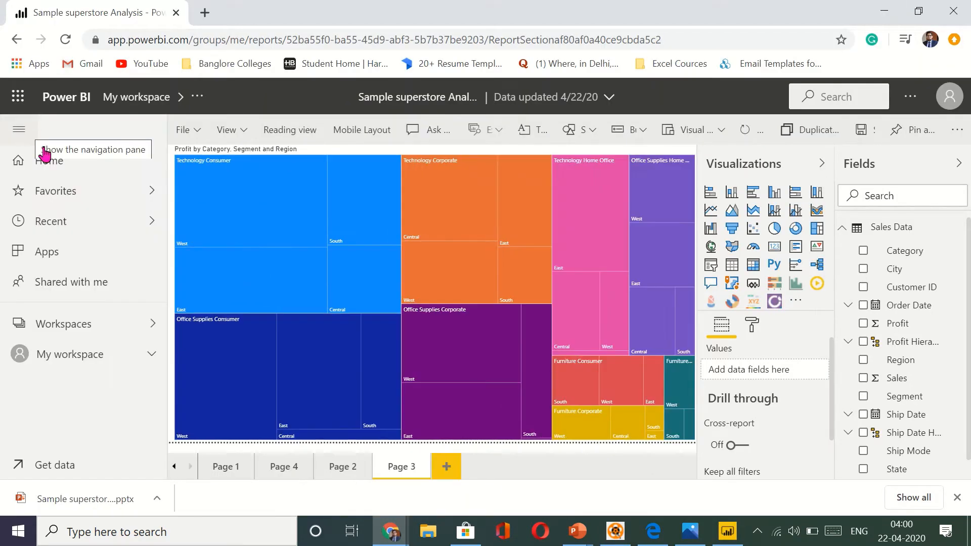
pyautogui.click(59, 172)
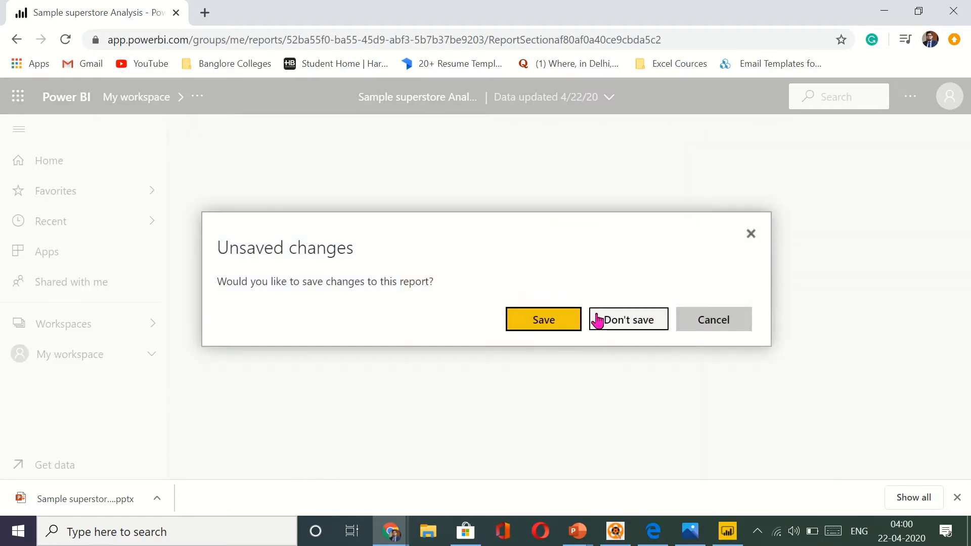
pyautogui.click(598, 320)
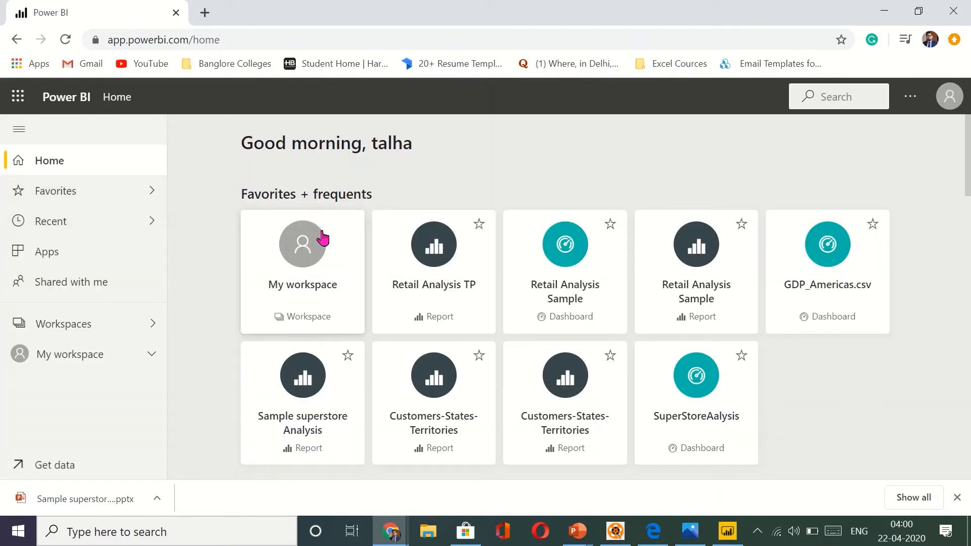
pyautogui.click(322, 236)
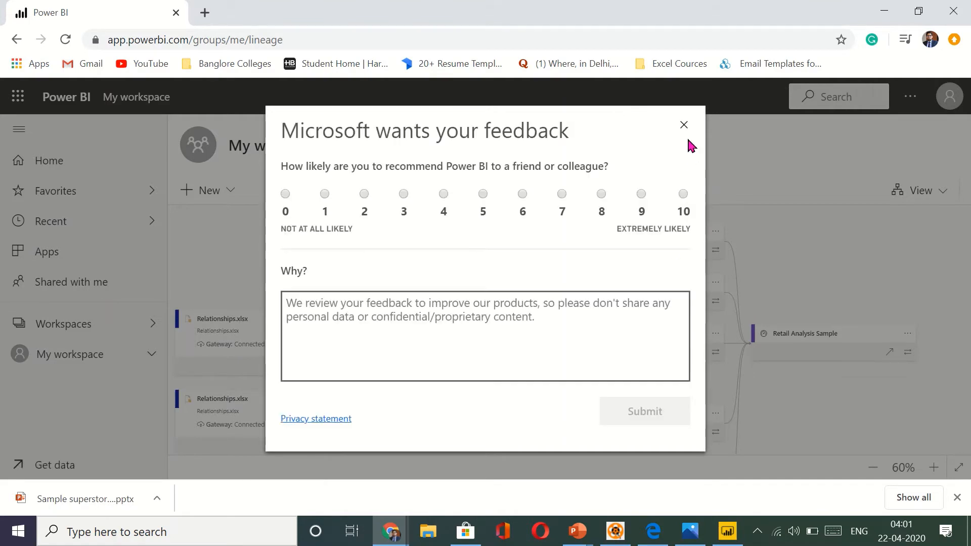
pyautogui.click(683, 125)
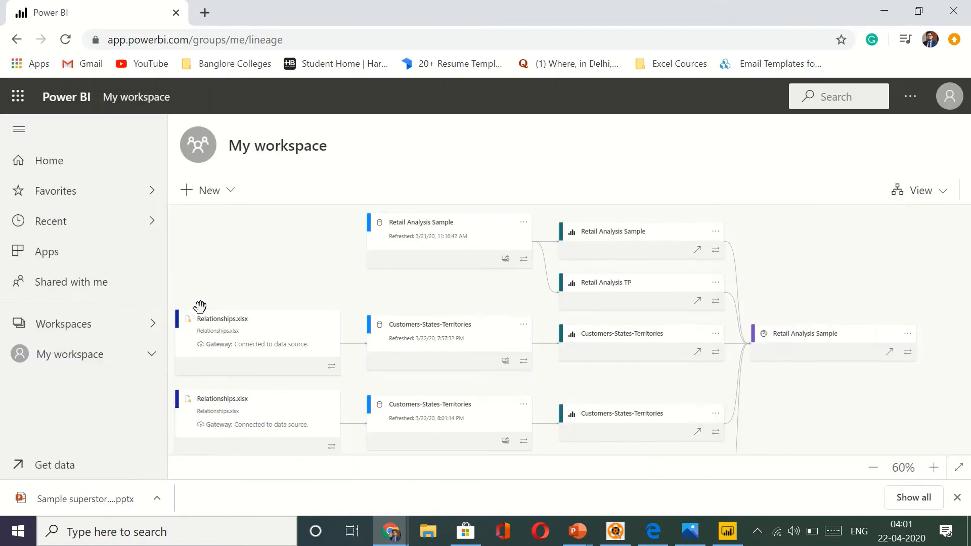
pyautogui.click(150, 335)
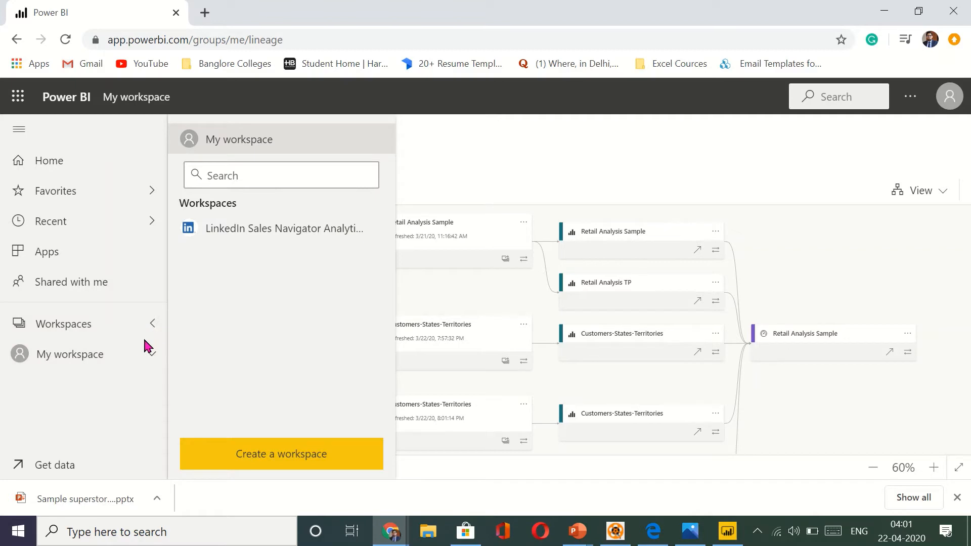
pyautogui.click(155, 326)
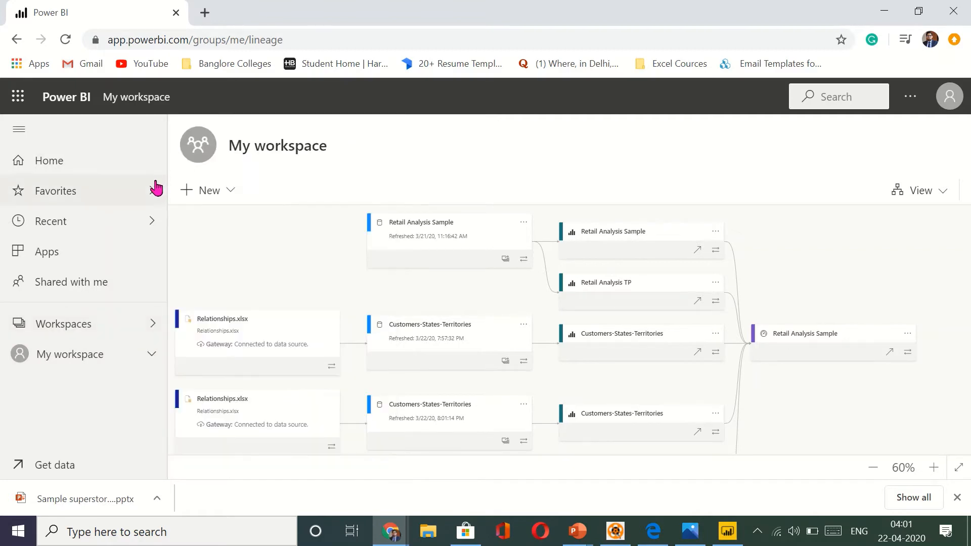
# - Examine the lineage view of My workspace to locate the published SuperStore Data Analysis report
pyautogui.click(151, 190)
pyautogui.click(151, 200)
pyautogui.scroll(-2, 301, 304)
pyautogui.hscroll(-4, 301, 304)
pyautogui.hscroll(8, 302, 306)
pyautogui.hscroll(-4, 302, 312)
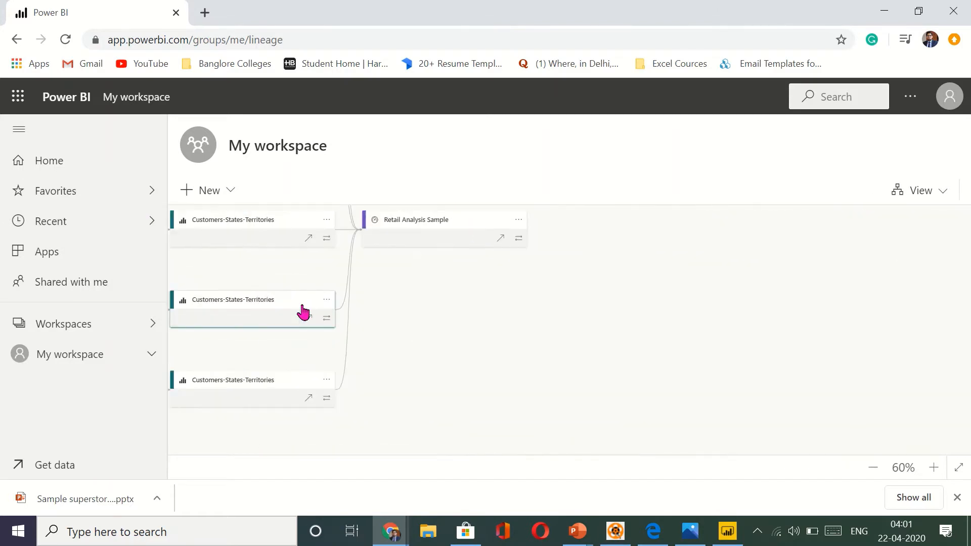
pyautogui.scroll(6, 302, 306)
pyautogui.hscroll(-2, 301, 308)
pyautogui.scroll(4, 301, 308)
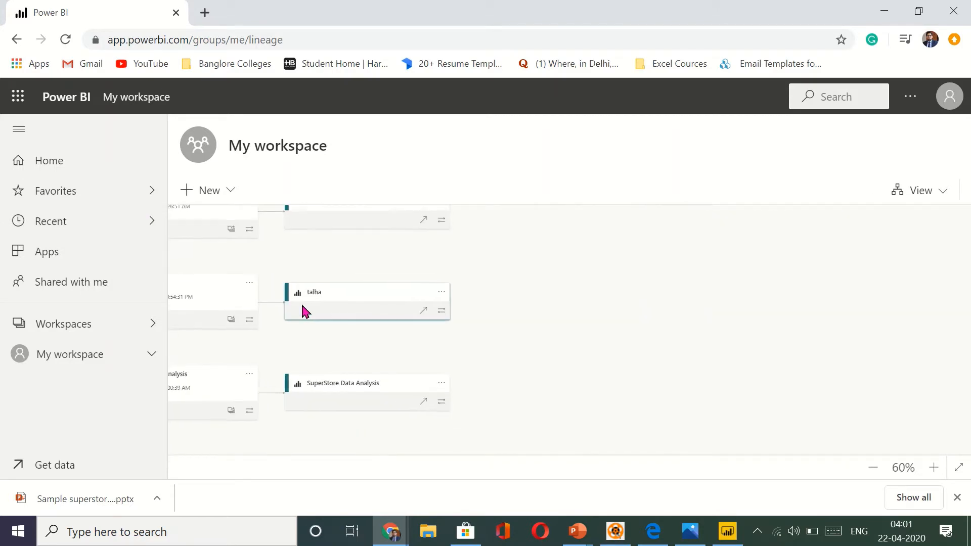
pyautogui.hscroll(-2, 301, 304)
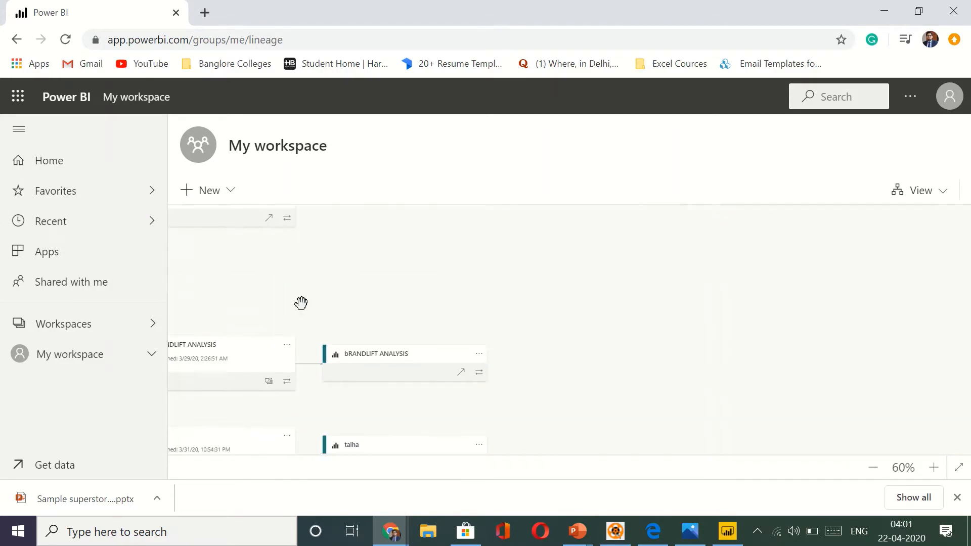
# - Switch My workspace to the List view and dismiss the banner about the new look of workspaces
pyautogui.click(924, 207)
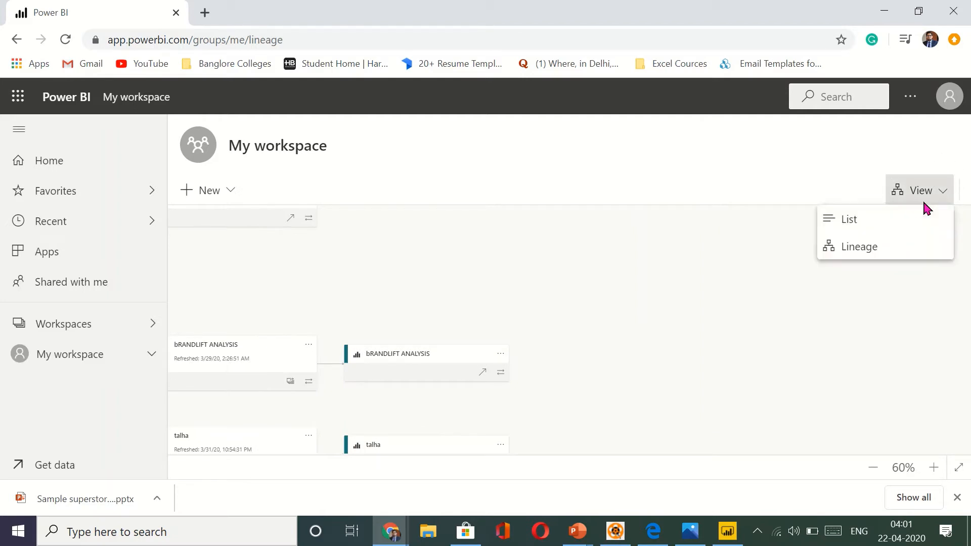
pyautogui.click(890, 229)
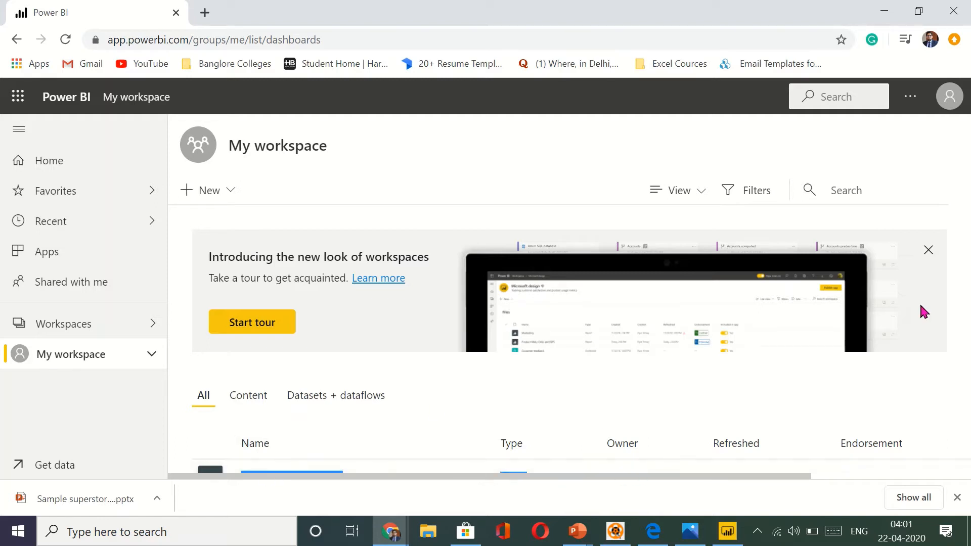
pyautogui.click(926, 248)
pyautogui.scroll(-1, 699, 301)
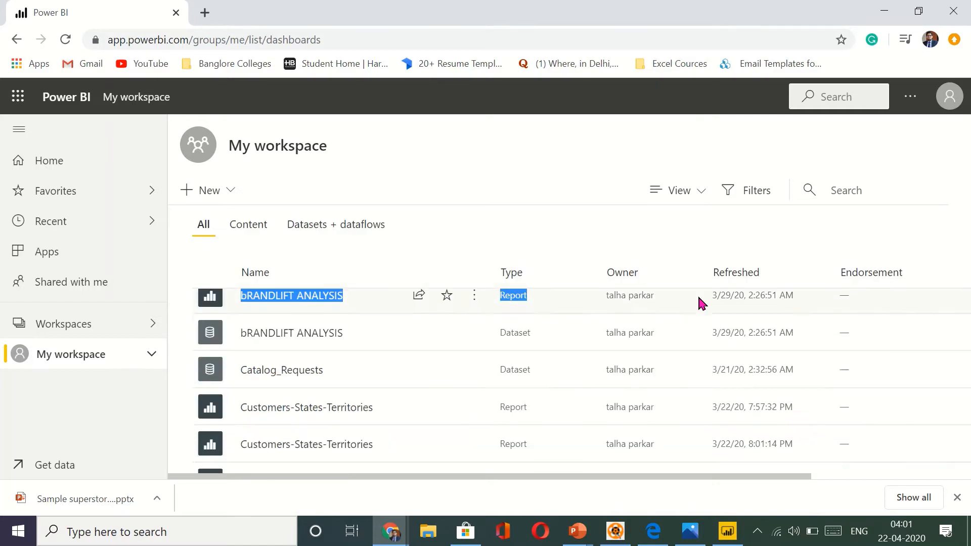
# - Open the SuperStore Data Analysis report from the workspace list and put it into edit mode
pyautogui.scroll(-10, 700, 302)
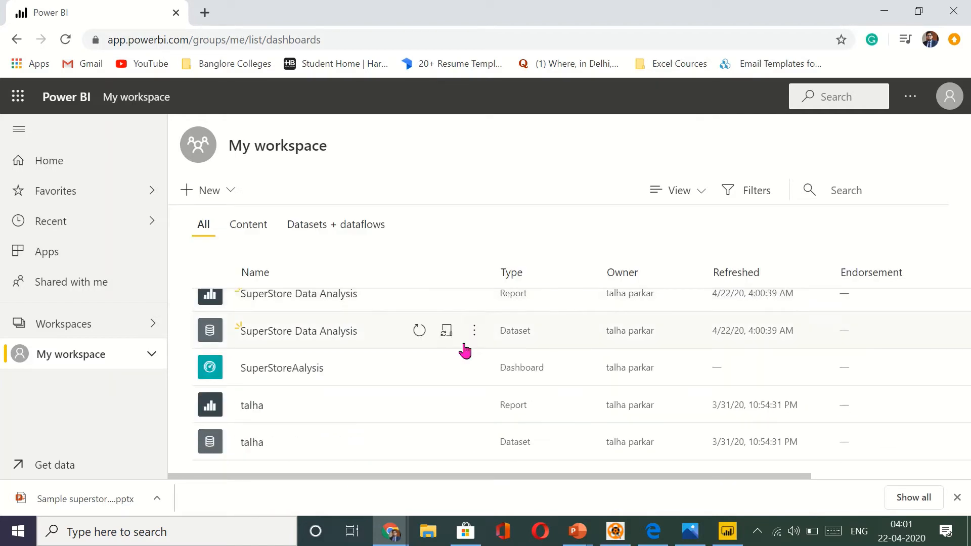
pyautogui.scroll(1, 352, 334)
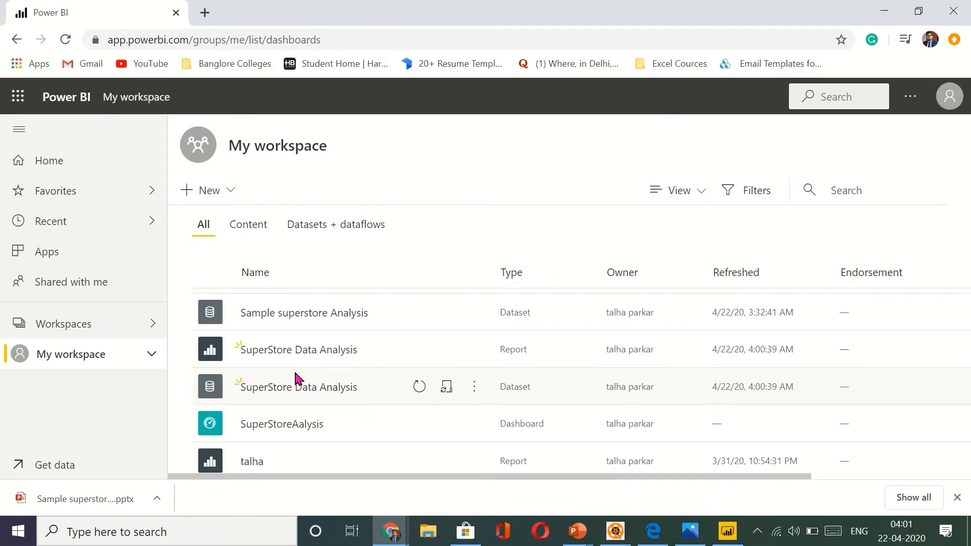
pyautogui.click(267, 350)
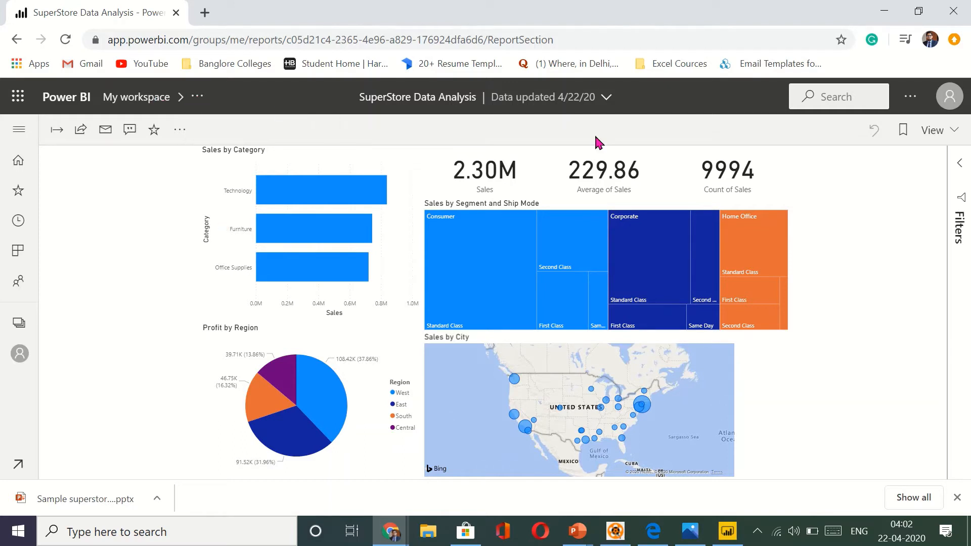
pyautogui.click(180, 130)
pyautogui.click(175, 135)
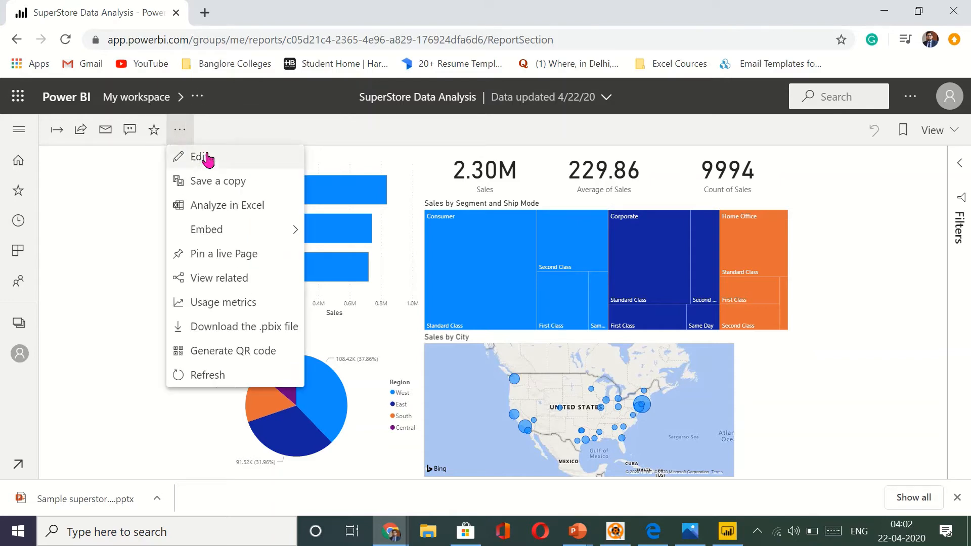
pyautogui.click(199, 158)
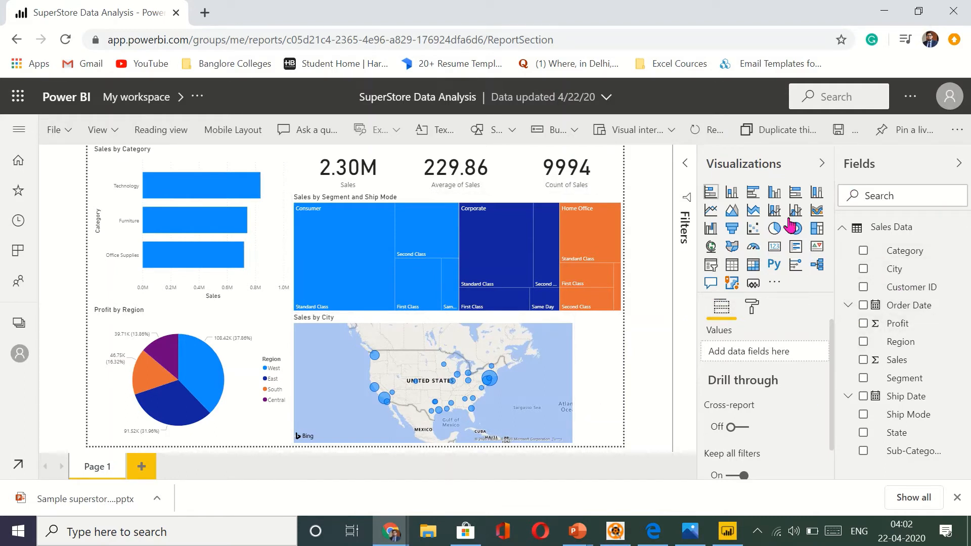
pyautogui.click(774, 282)
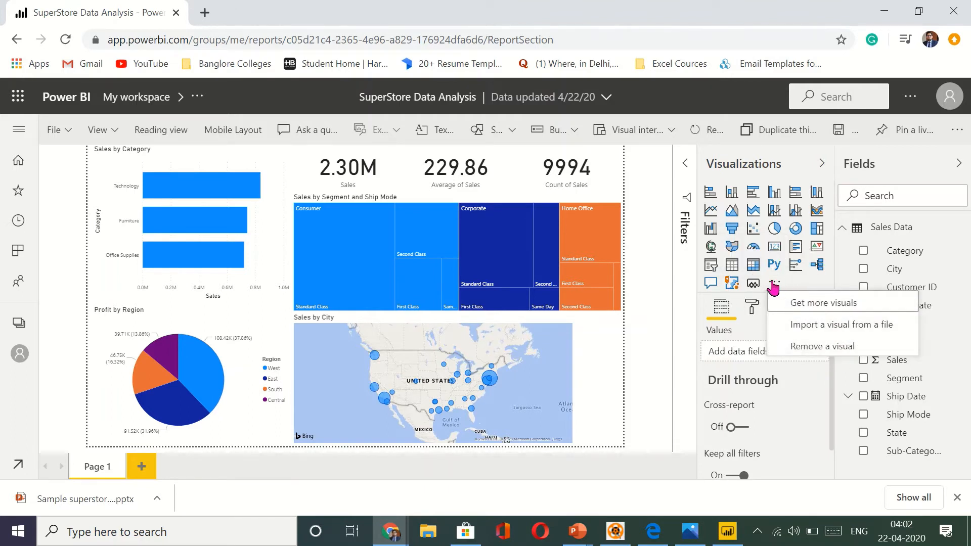
pyautogui.click(774, 282)
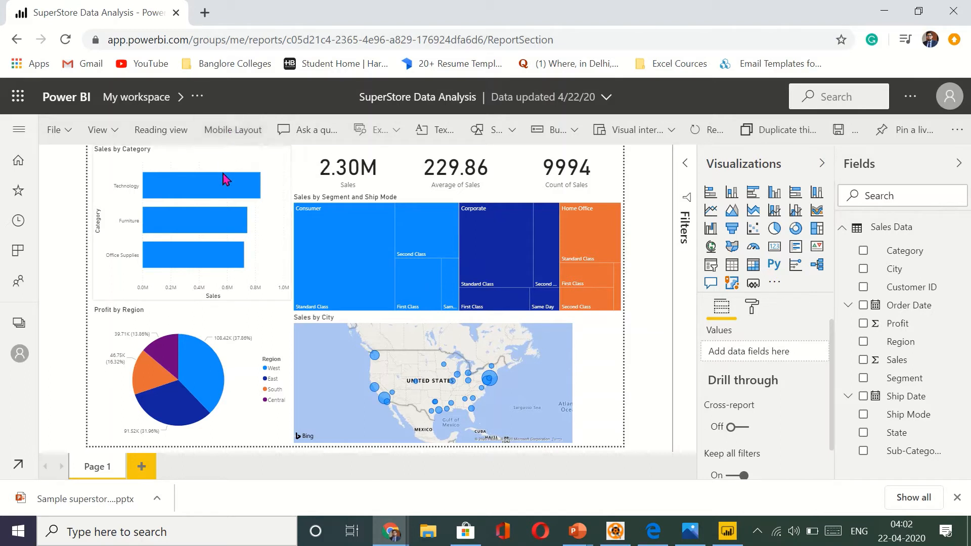
pyautogui.click(234, 165)
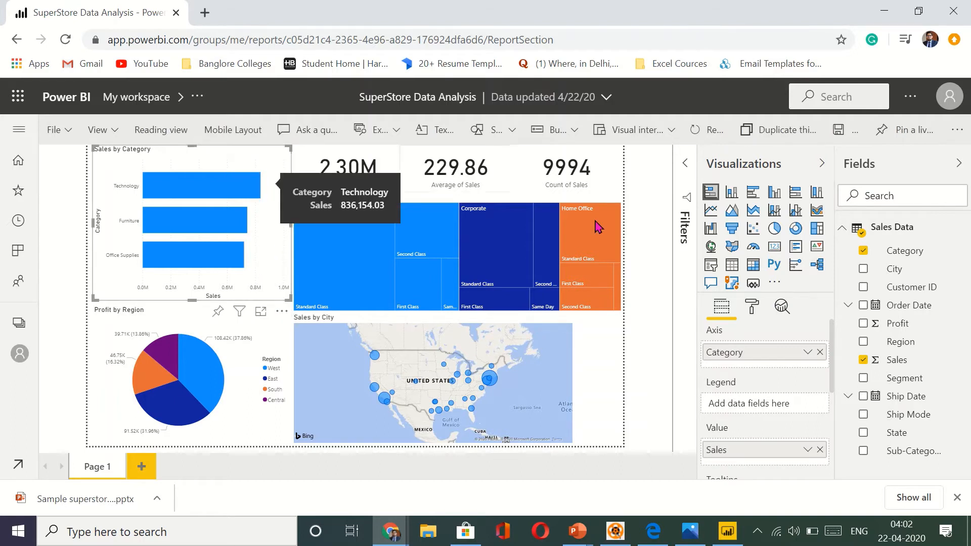
pyautogui.click(960, 133)
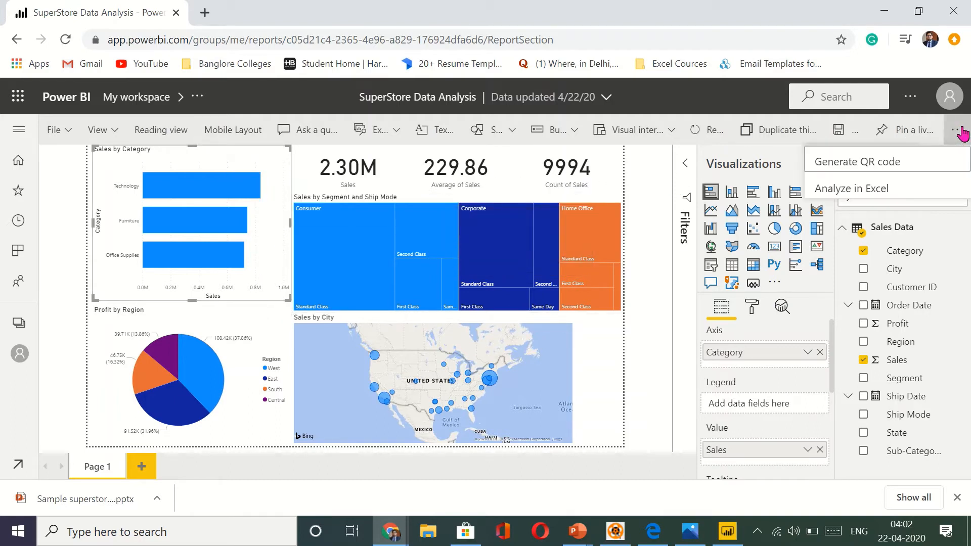
pyautogui.click(957, 142)
pyautogui.click(957, 142)
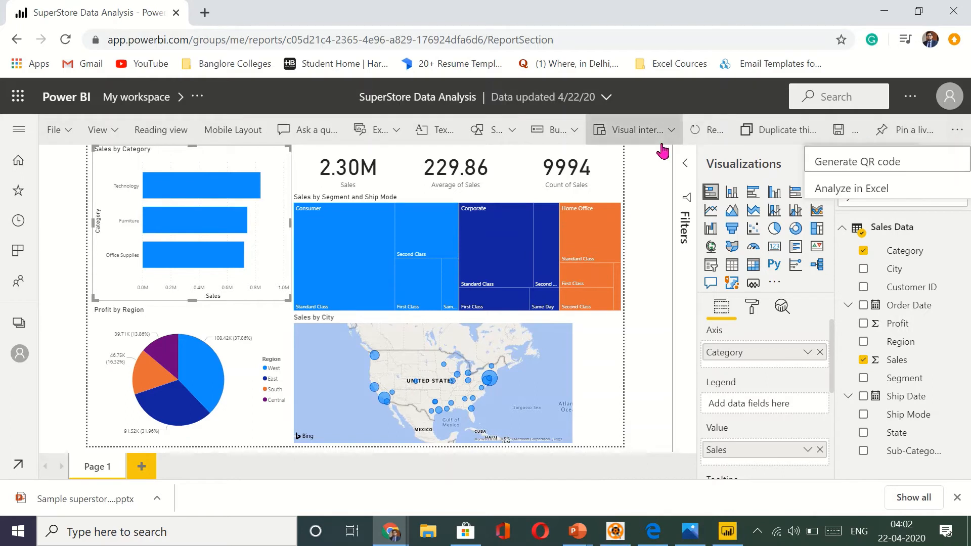
pyautogui.click(653, 241)
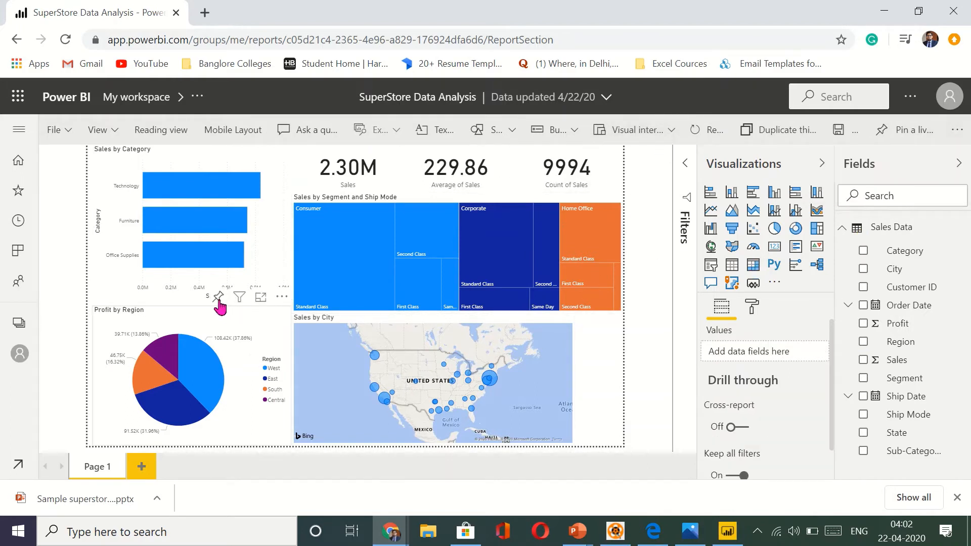
# - Pin the Profit by Region pie chart to a new dashboard named "Super Store Data Analysis" and open that dashboard
pyautogui.click(219, 299)
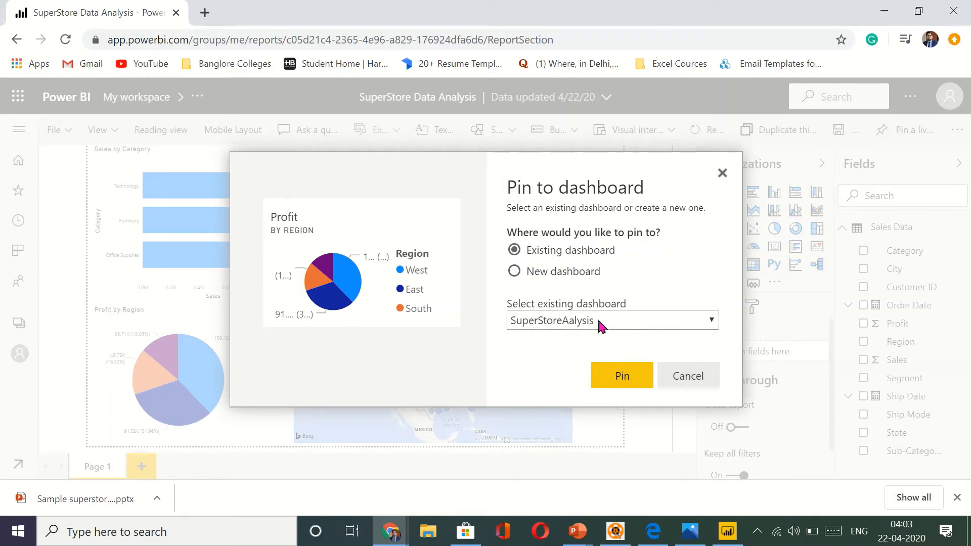
pyautogui.click(579, 272)
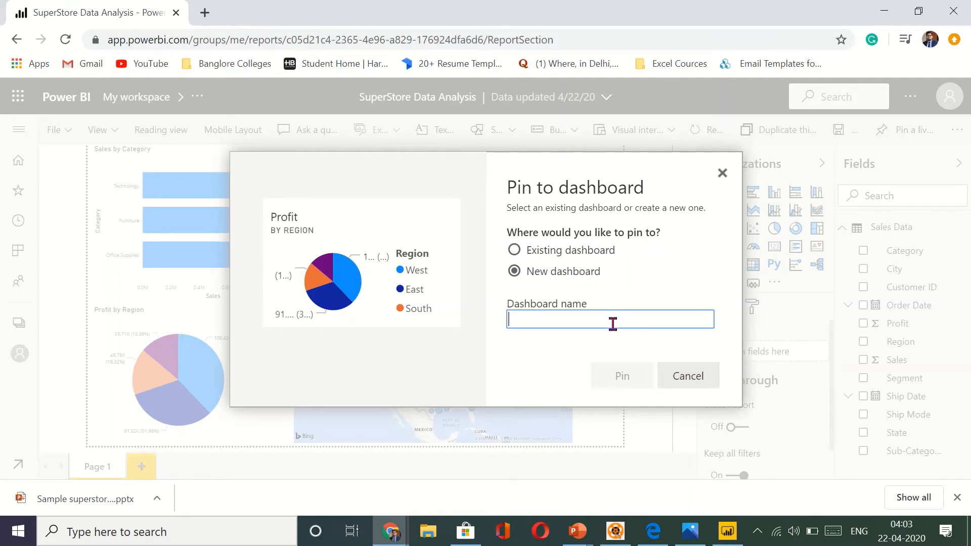
pyautogui.write('Super Store Data Analysis')
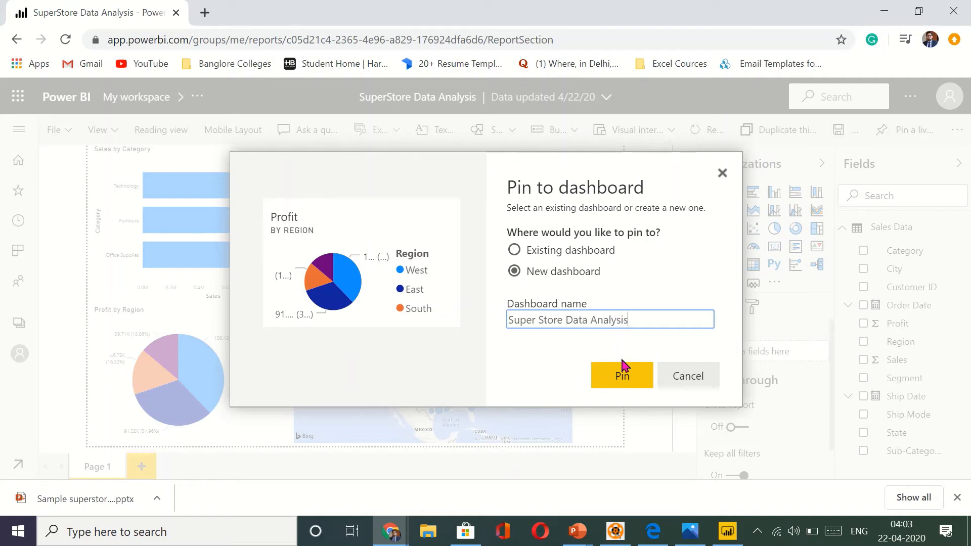
pyautogui.click(623, 366)
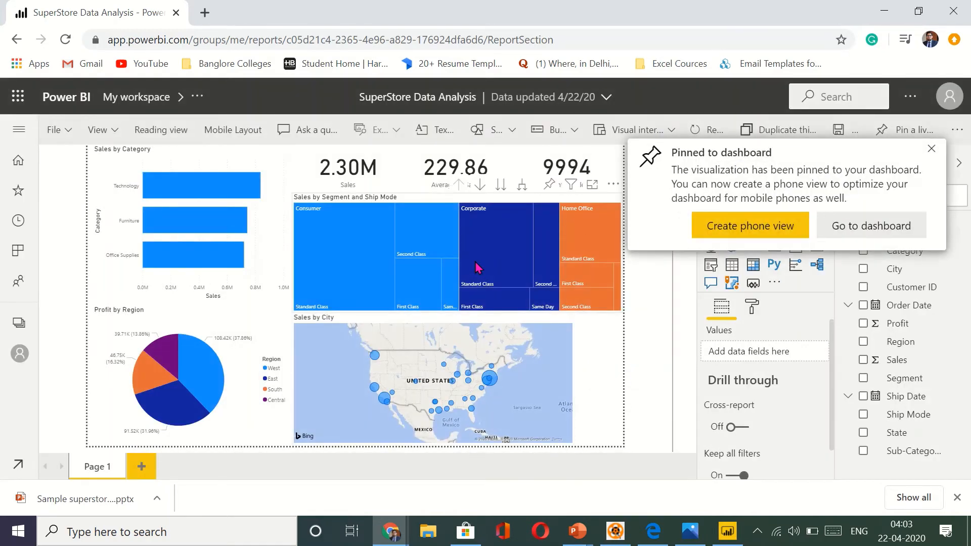
pyautogui.click(858, 226)
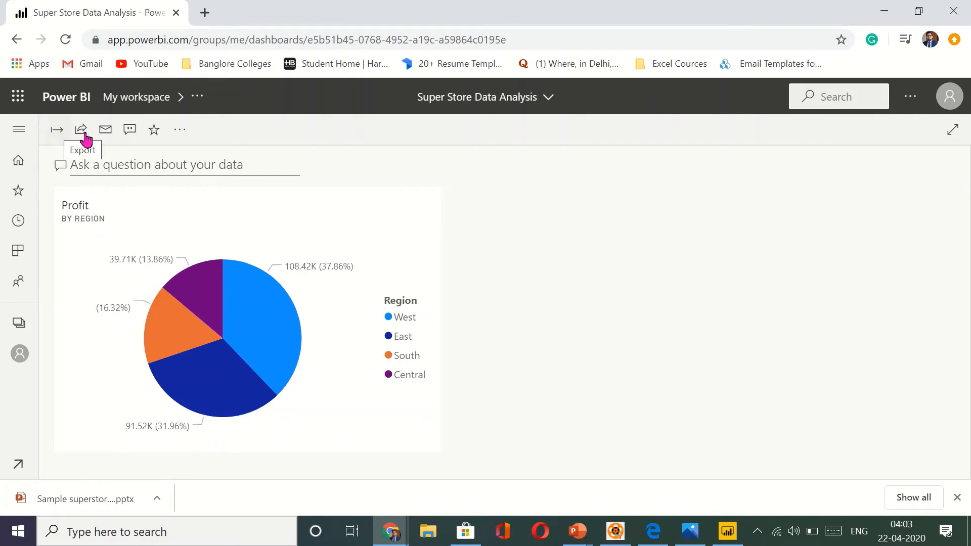
# - Return from the dashboard to the SuperStore Data Analysis report and reopen it for editing
pyautogui.click(17, 40)
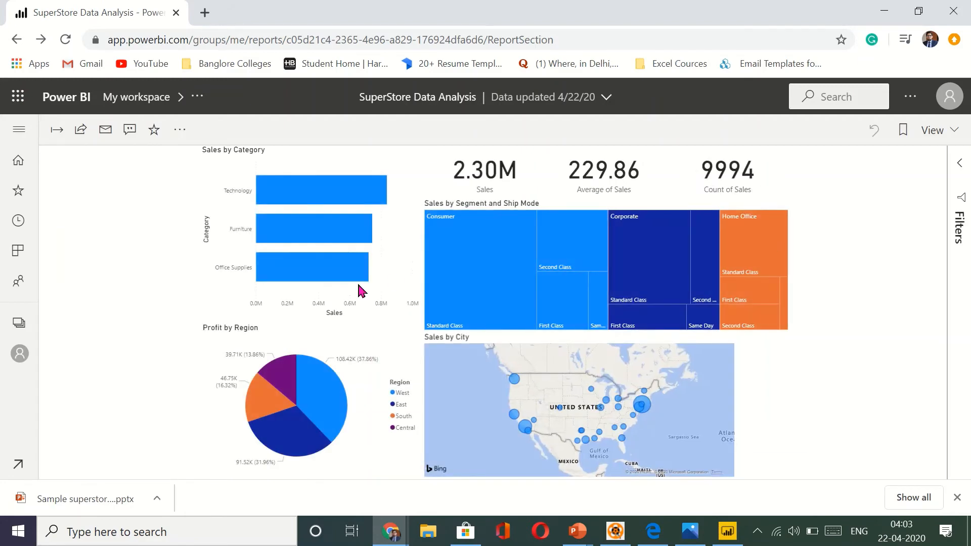
pyautogui.click(179, 132)
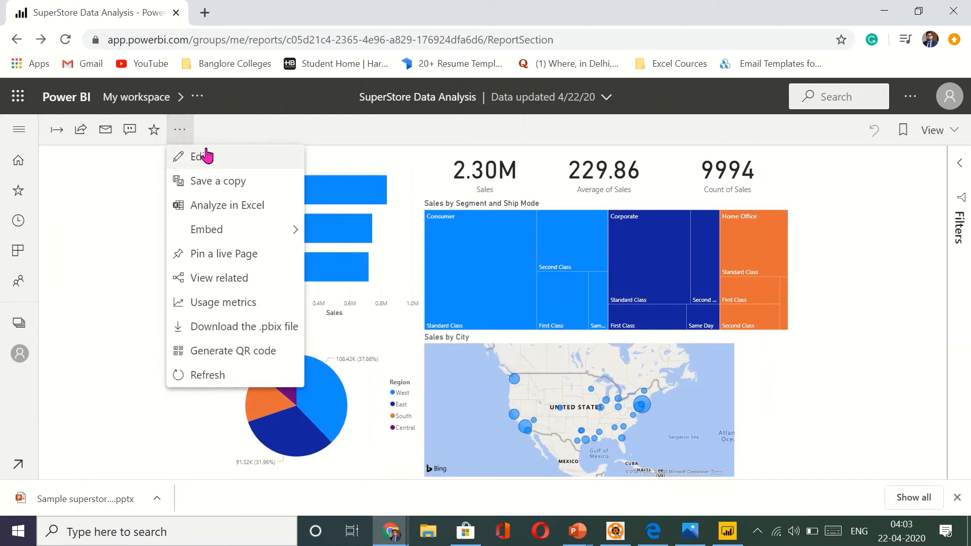
pyautogui.click(199, 156)
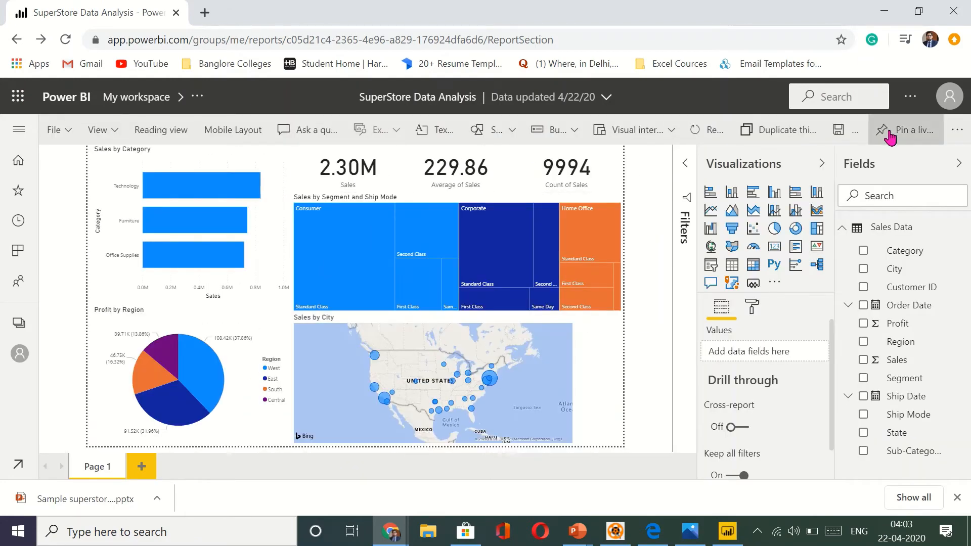
# - Pin the whole report page live to the existing Super Store Data Analysis dashboard
pyautogui.click(888, 134)
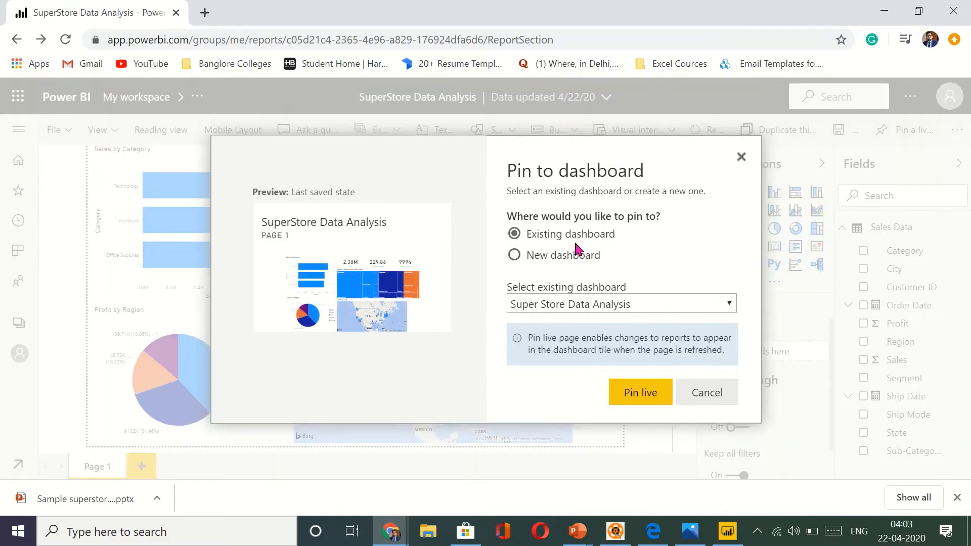
pyautogui.click(536, 256)
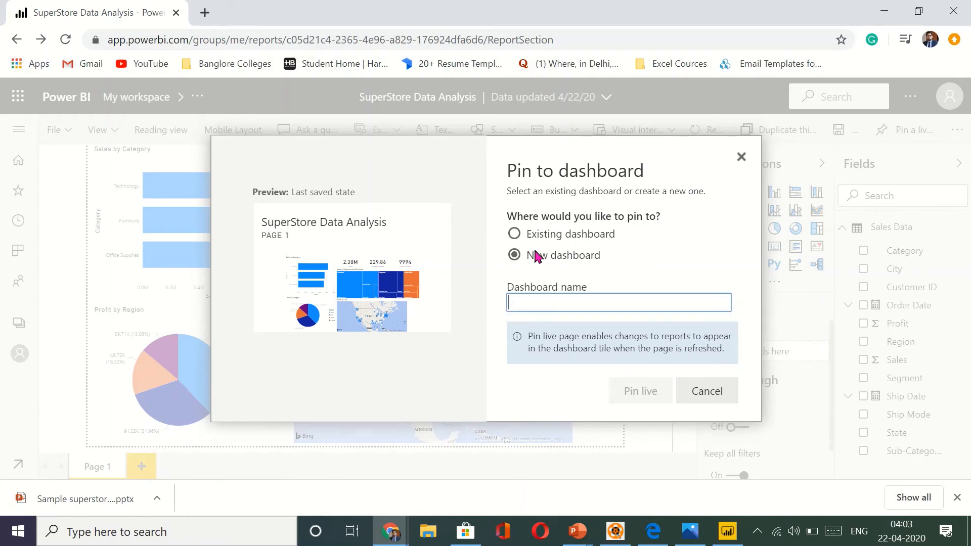
pyautogui.click(540, 239)
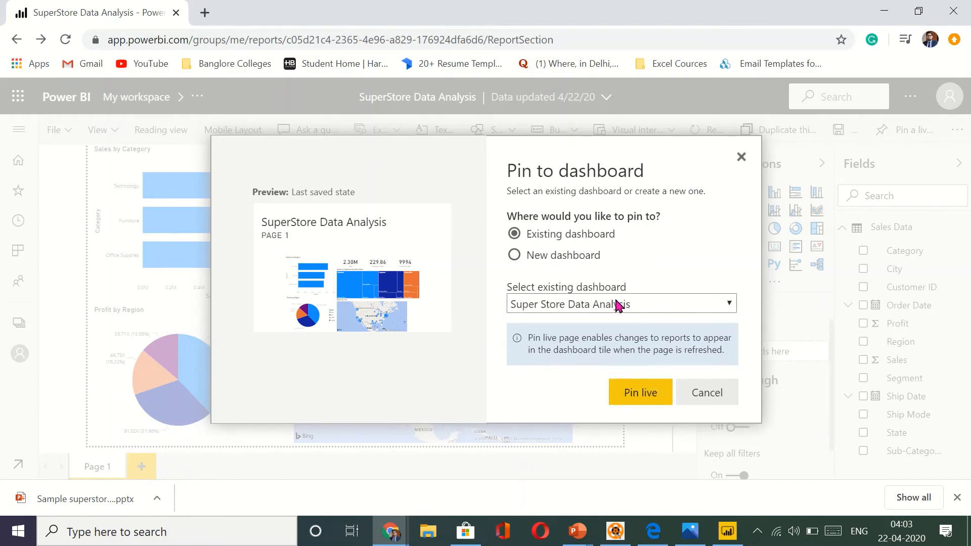
pyautogui.click(645, 399)
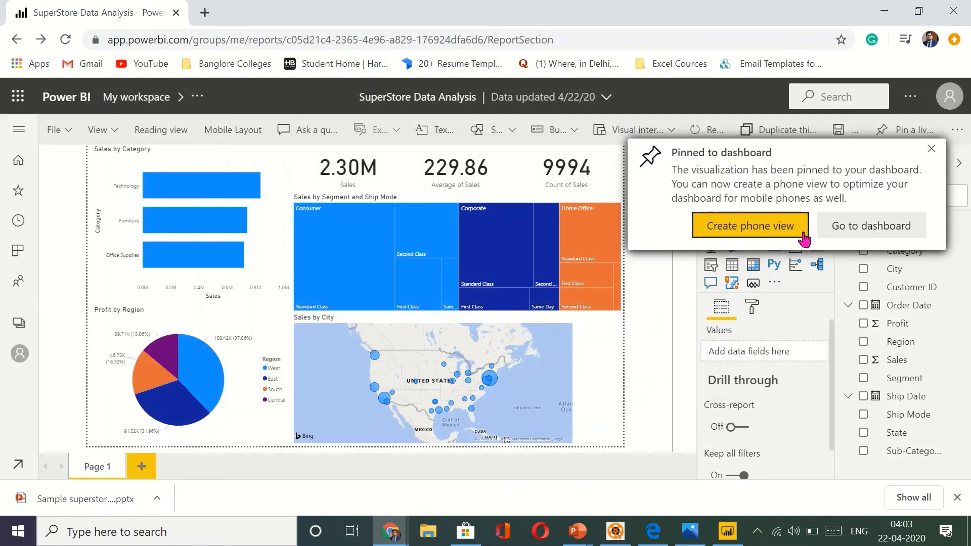
# - Go to the Super Store Data Analysis dashboard and look over the pie chart and live page tiles
pyautogui.click(833, 237)
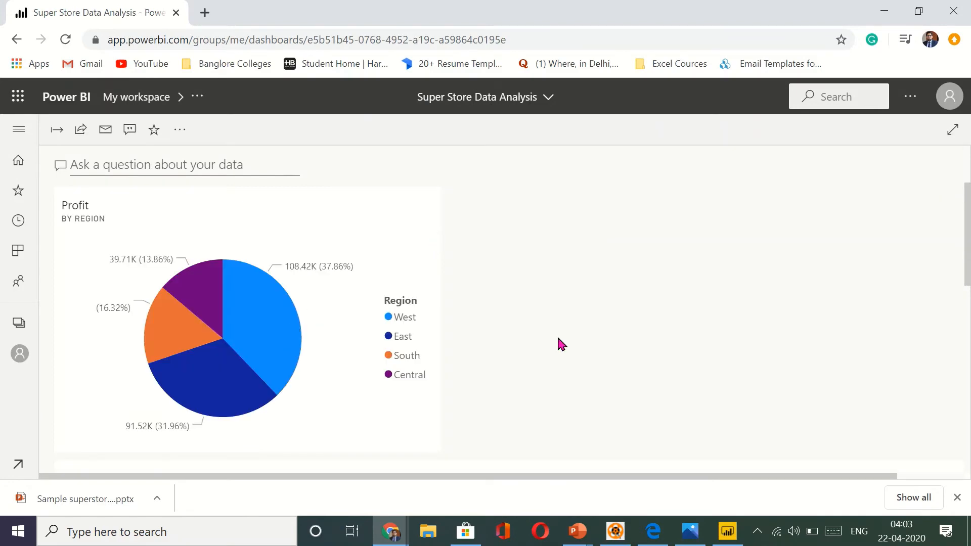
pyautogui.scroll(-5, 615, 373)
pyautogui.scroll(5, 615, 373)
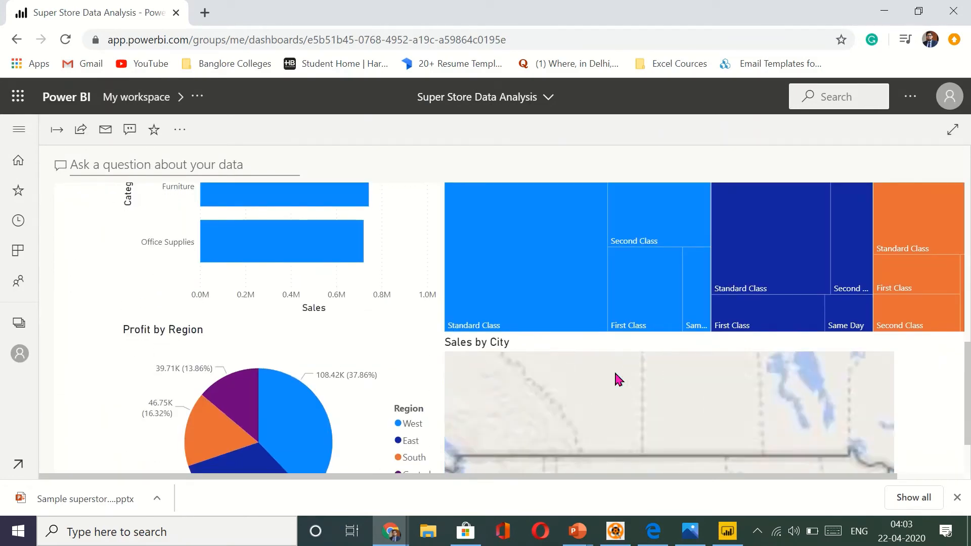
pyautogui.scroll(6, 426, 331)
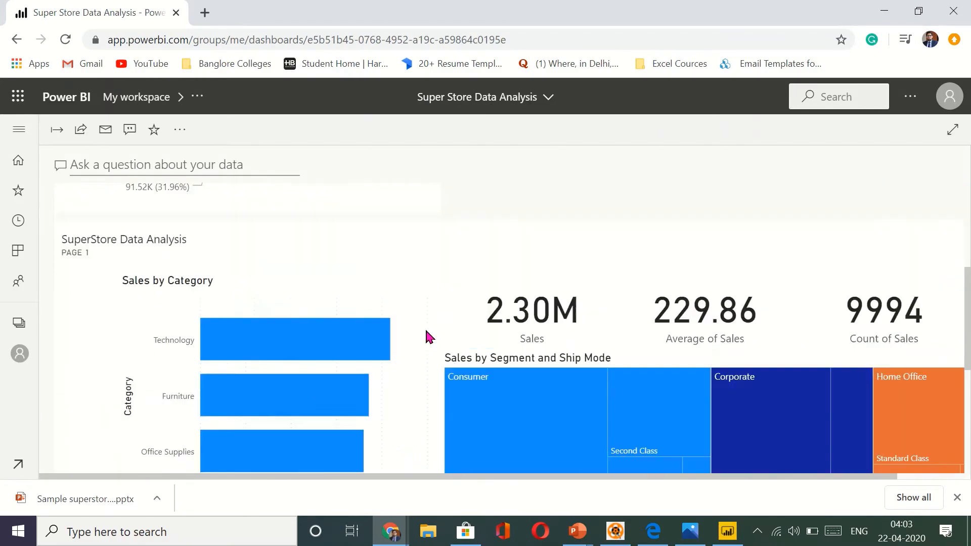
pyautogui.scroll(-7, 426, 331)
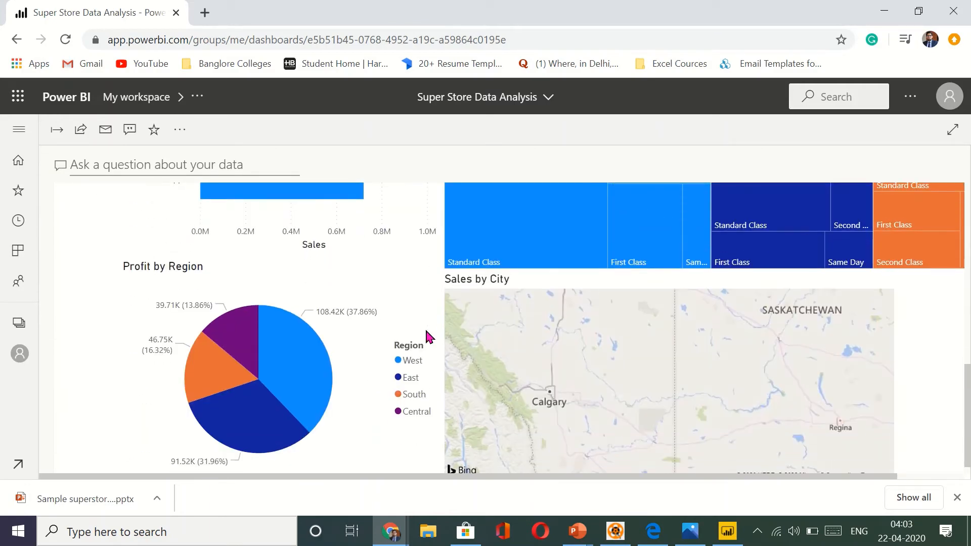
# - Show the dashboard in full screen and zoom the Sales by City map out to world level
pyautogui.click(953, 131)
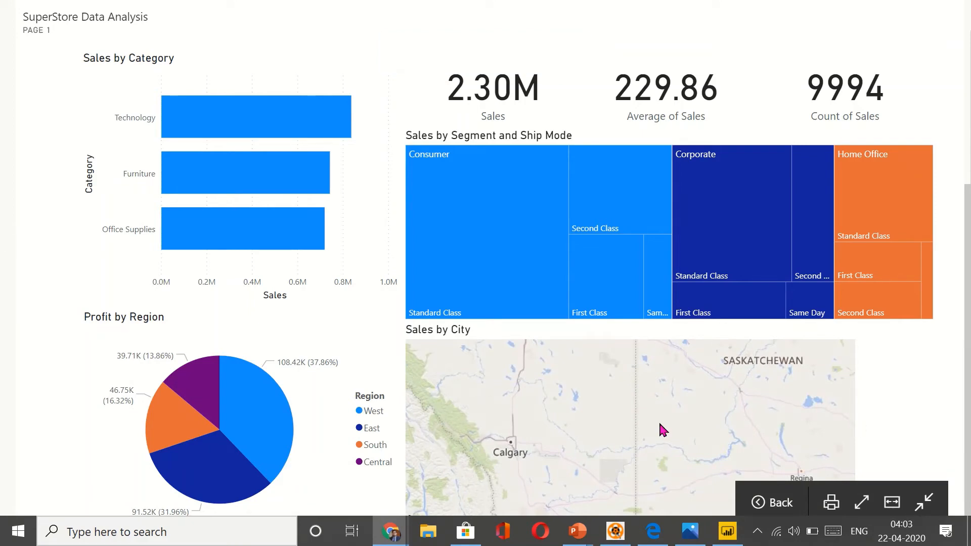
pyautogui.scroll(-3, 662, 429)
pyautogui.scroll(-3, 662, 428)
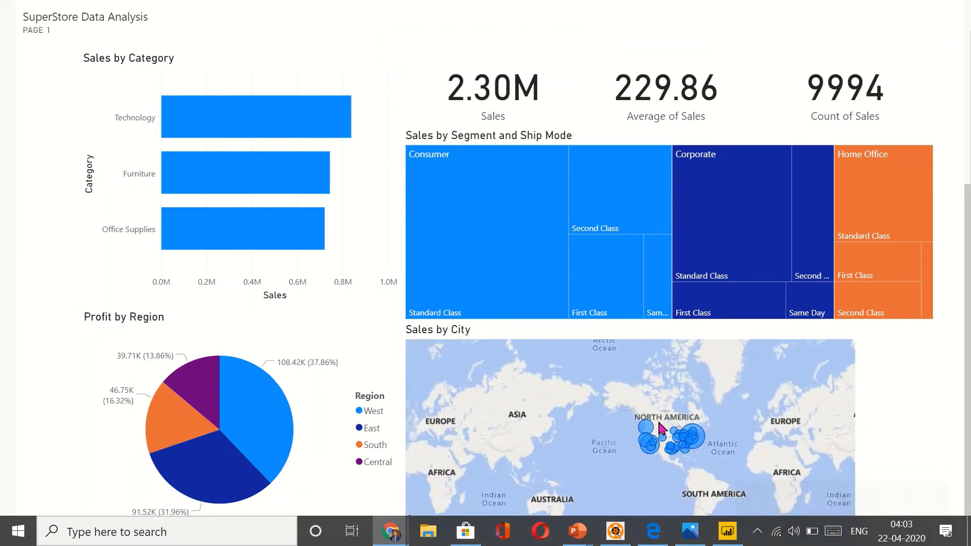
# - Zoom the Sales by City map in to the United States and back out, then pan it to inspect the city bubbles
pyautogui.scroll(2, 631, 409)
pyautogui.scroll(3, 602, 392)
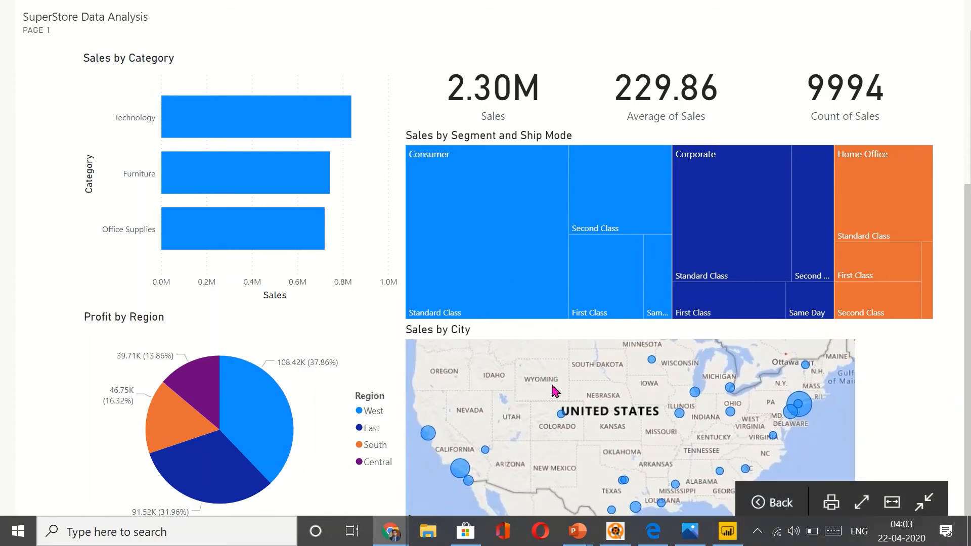
pyautogui.scroll(-3, 559, 390)
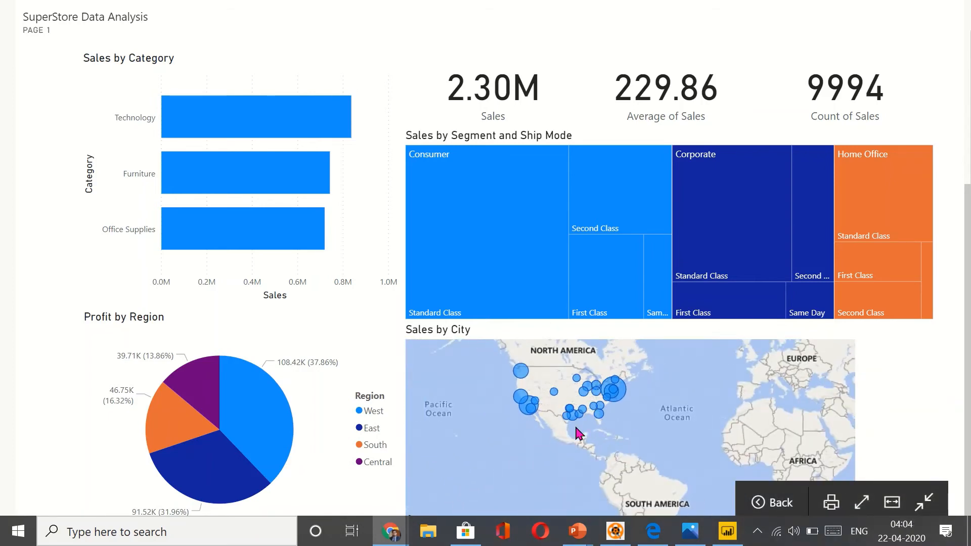
pyautogui.moveTo(596, 444); pyautogui.dragTo(632, 474)
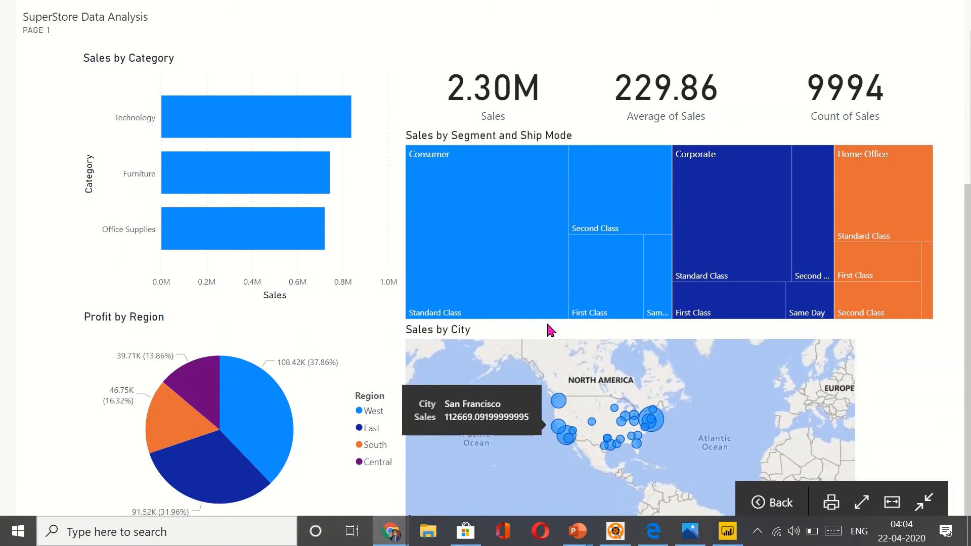
# - Cross-filter the dashboard by Consumer Standard Class and by the Central region, clear the selection and exit full screen
pyautogui.click(467, 257)
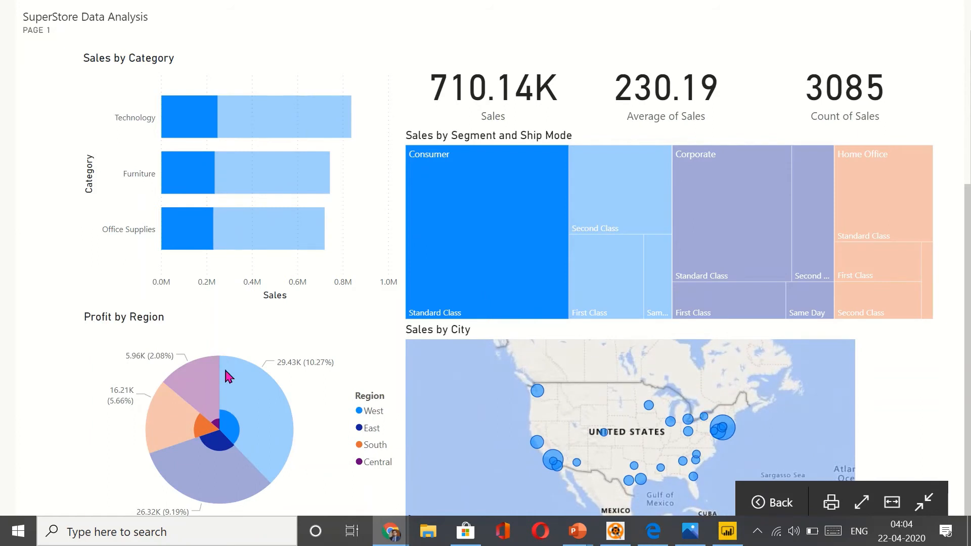
pyautogui.click(206, 420)
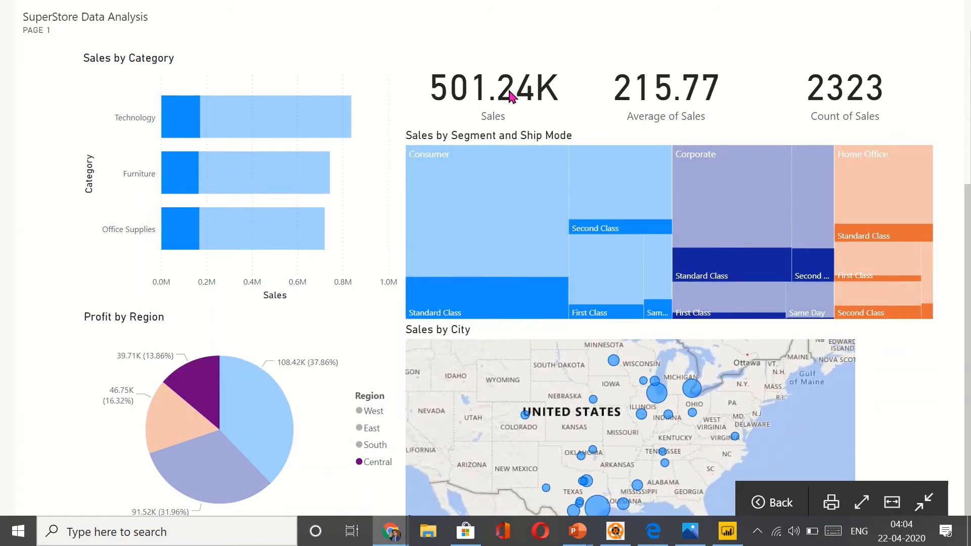
pyautogui.click(474, 220)
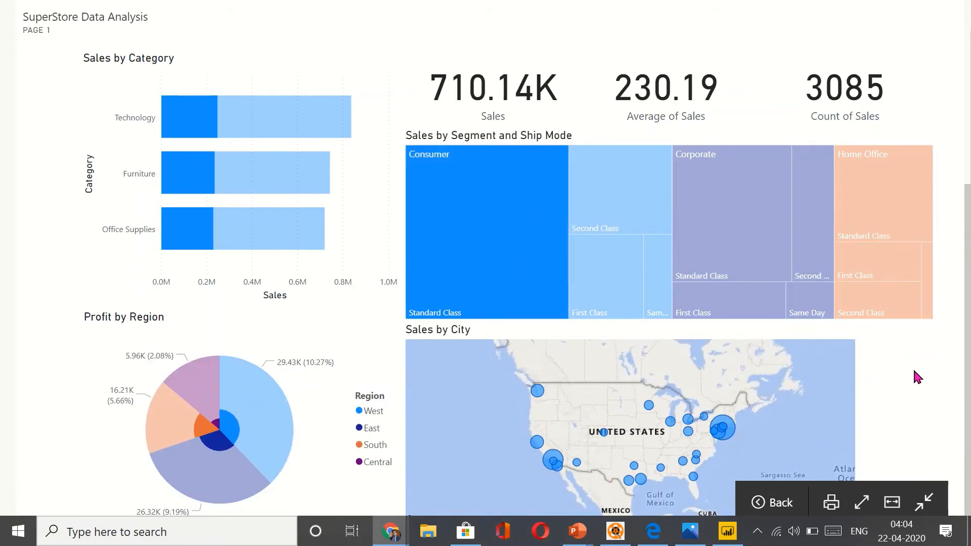
pyautogui.click(455, 286)
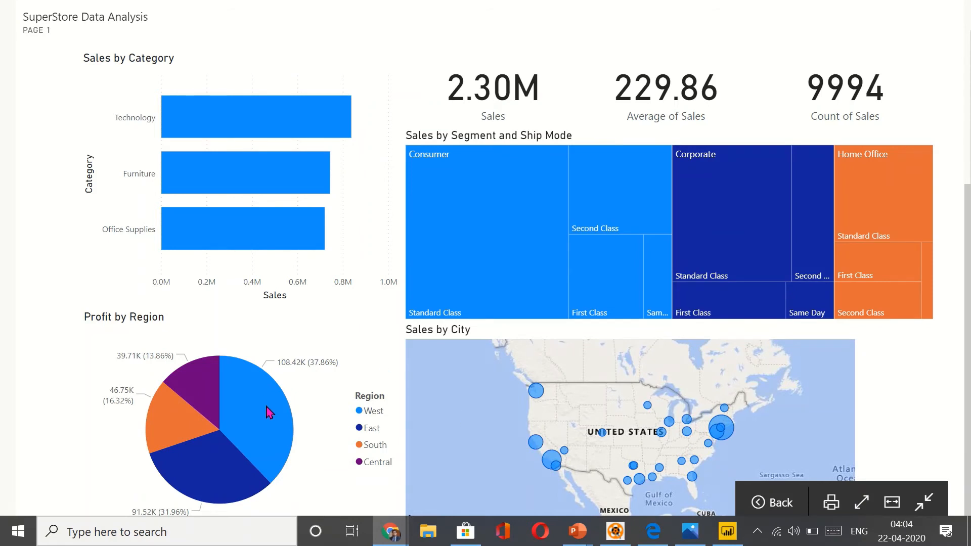
pyautogui.moveTo(233, 242)
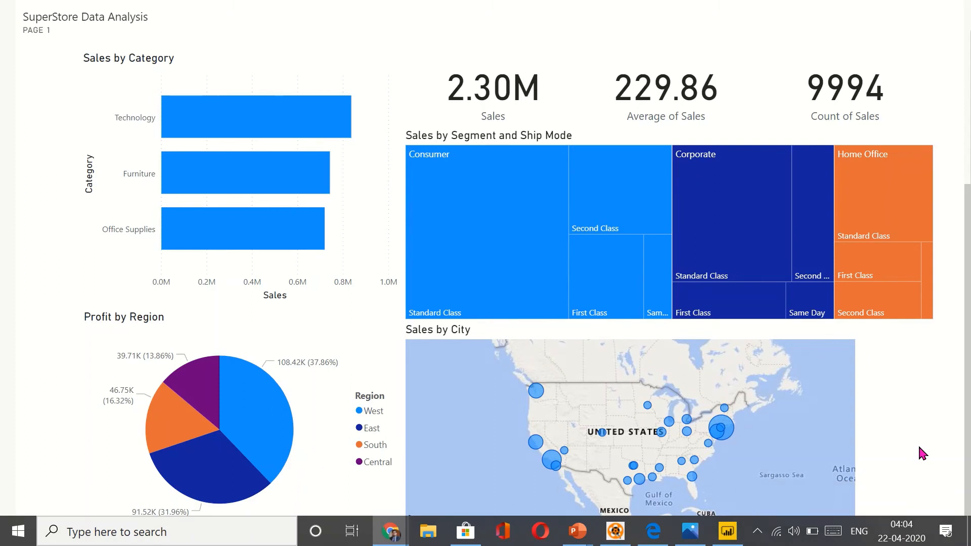
pyautogui.moveTo(923, 500)
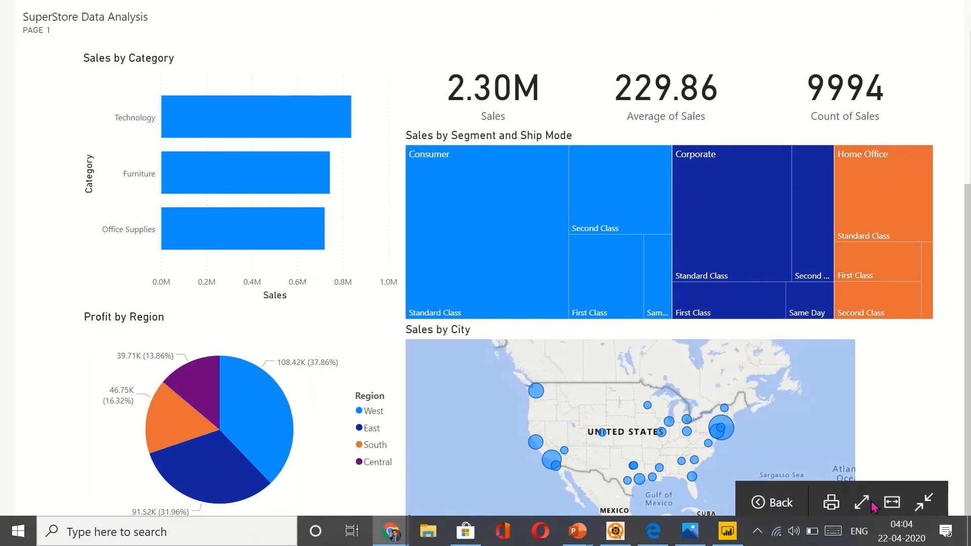
pyautogui.click(924, 503)
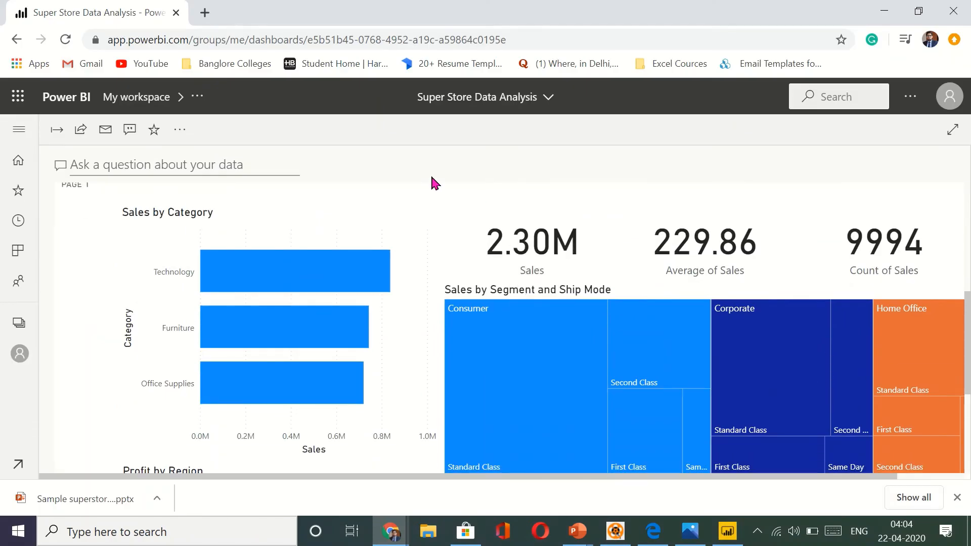
# - Check the dashboard's print option, review its sharing form and access list, and leave without sharing
pyautogui.click(56, 133)
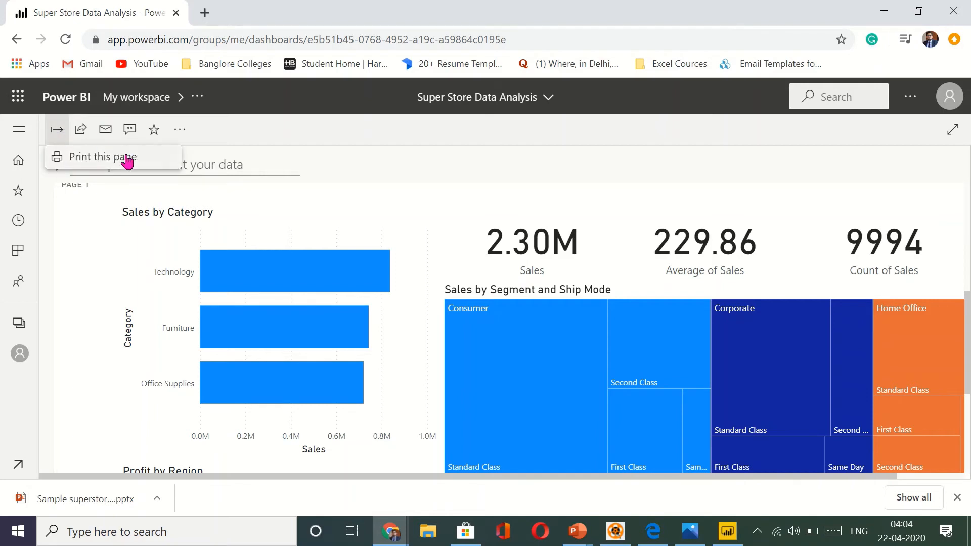
pyautogui.click(83, 135)
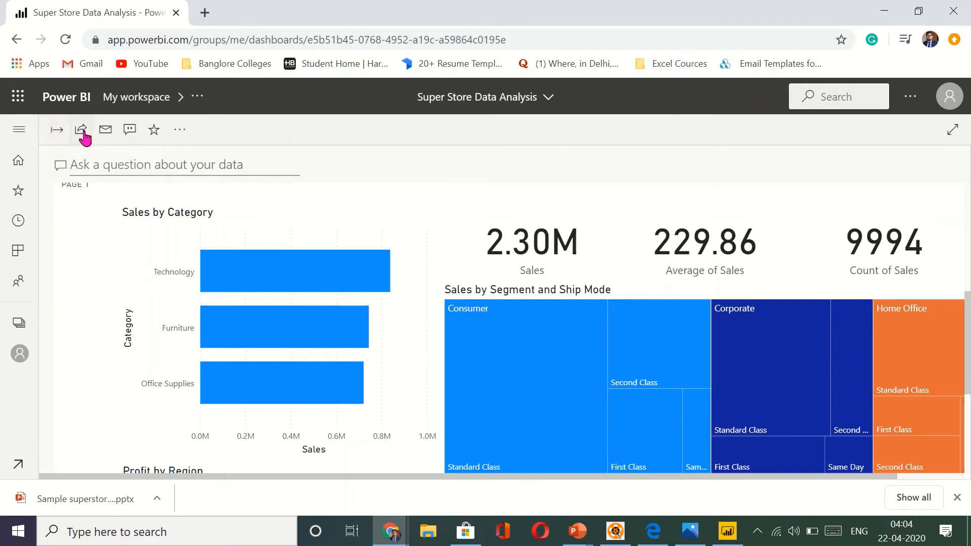
pyautogui.click(81, 133)
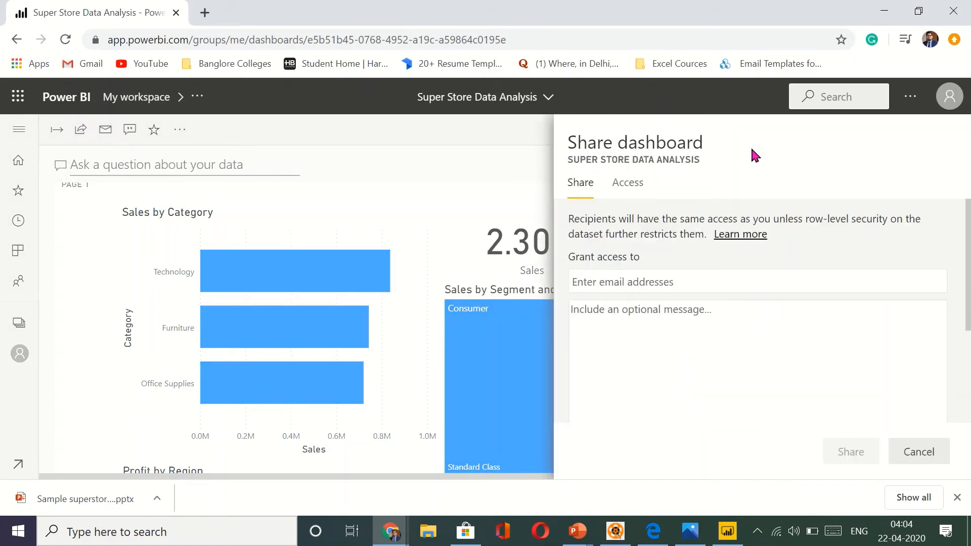
pyautogui.click(80, 140)
pyautogui.click(628, 185)
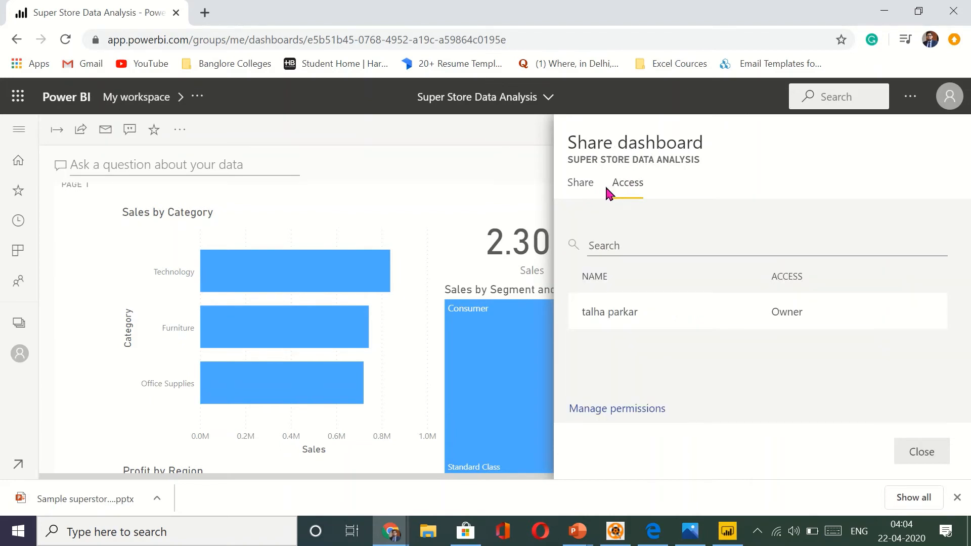
pyautogui.moveTo(595, 186); pyautogui.dragTo(586, 187)
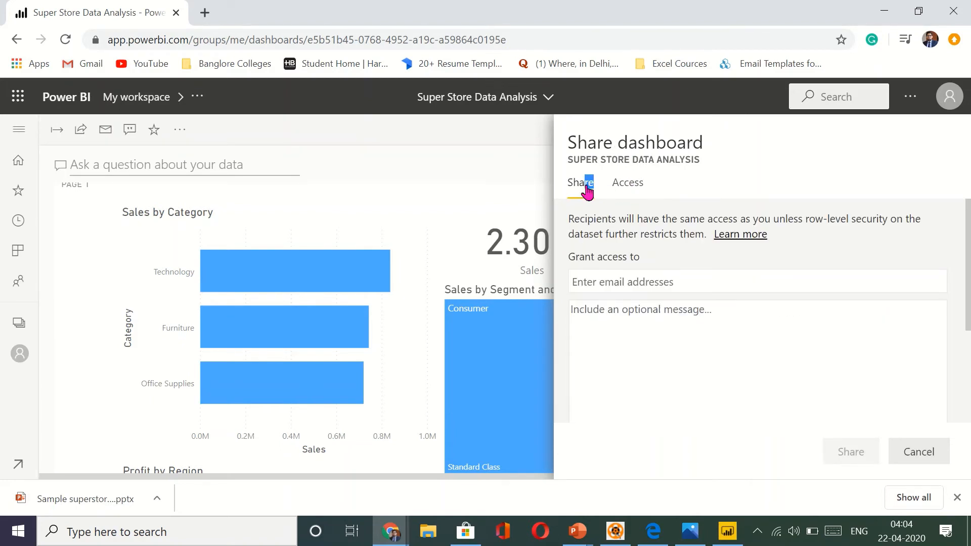
pyautogui.click(614, 189)
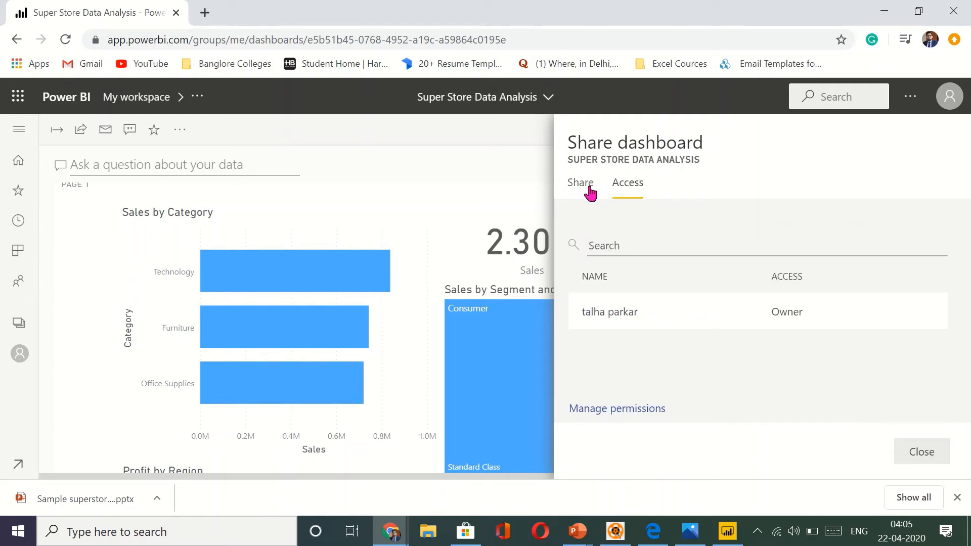
pyautogui.click(587, 195)
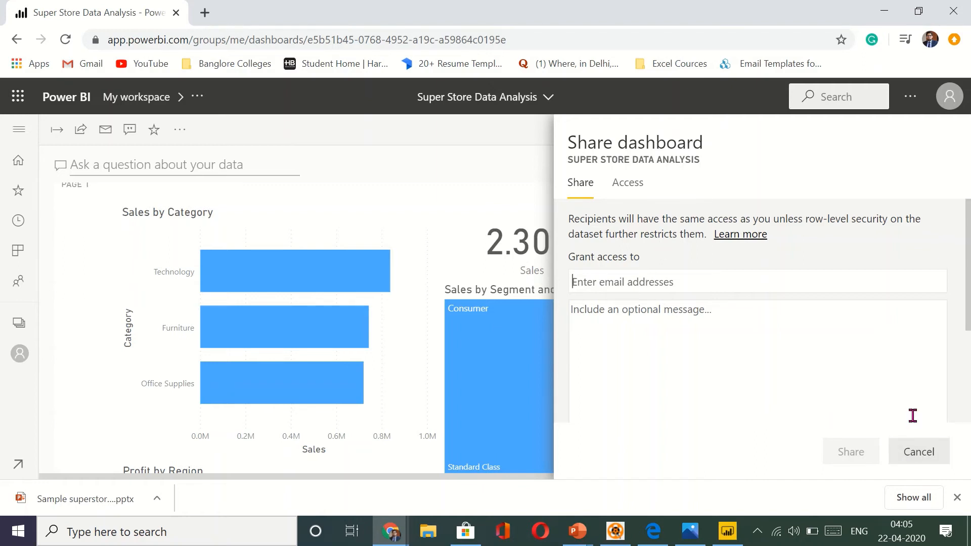
pyautogui.click(902, 459)
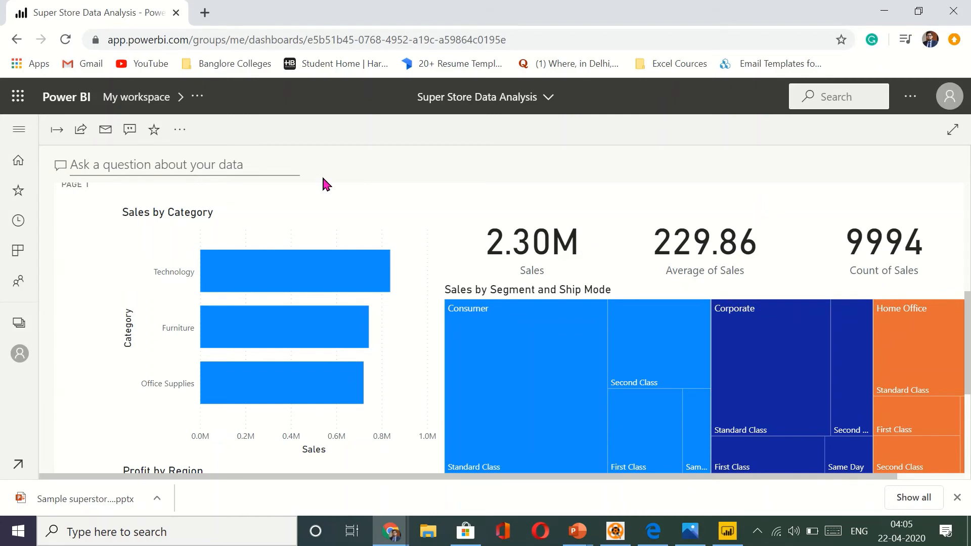
# - View the dashboard in full screen once more, inspect the Corporate First Class tile and return to the normal view
pyautogui.click(953, 130)
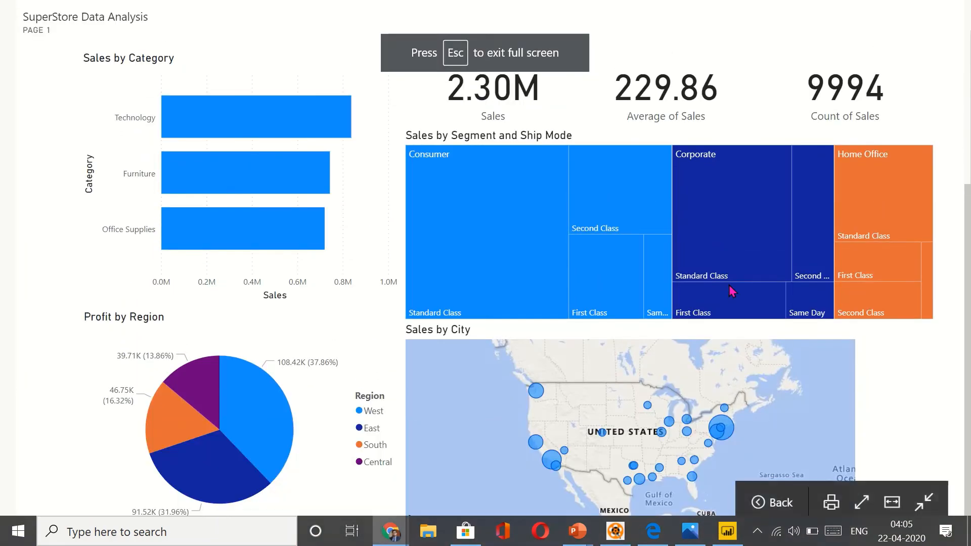
pyautogui.moveTo(729, 286)
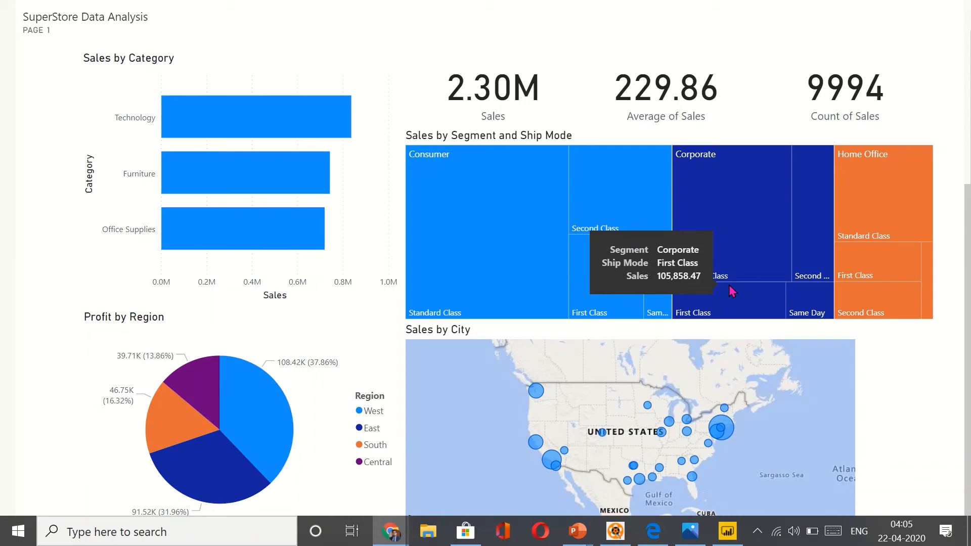
pyautogui.click(924, 501)
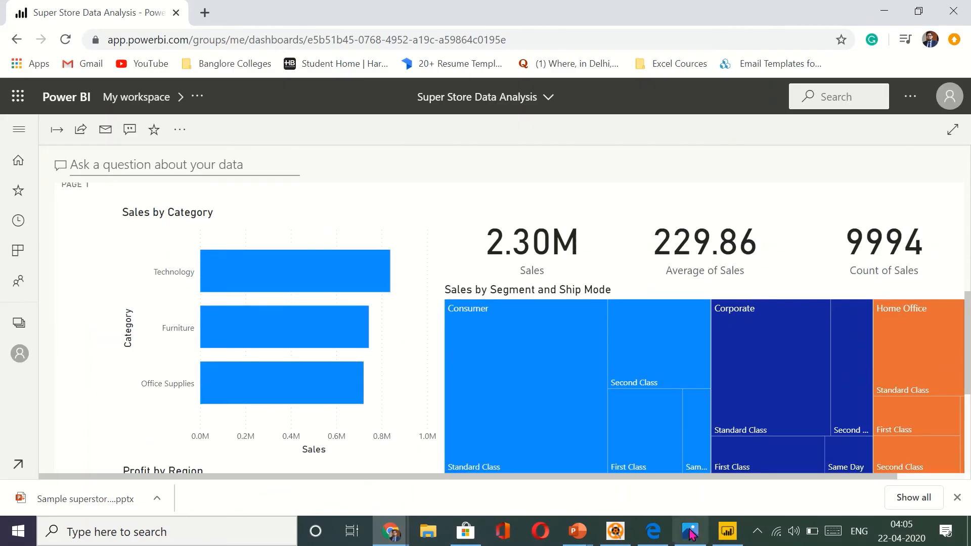
# - Switch to Power BI Desktop, view the AppSource marketplace of custom visuals and close it without adding any
pyautogui.click(727, 531)
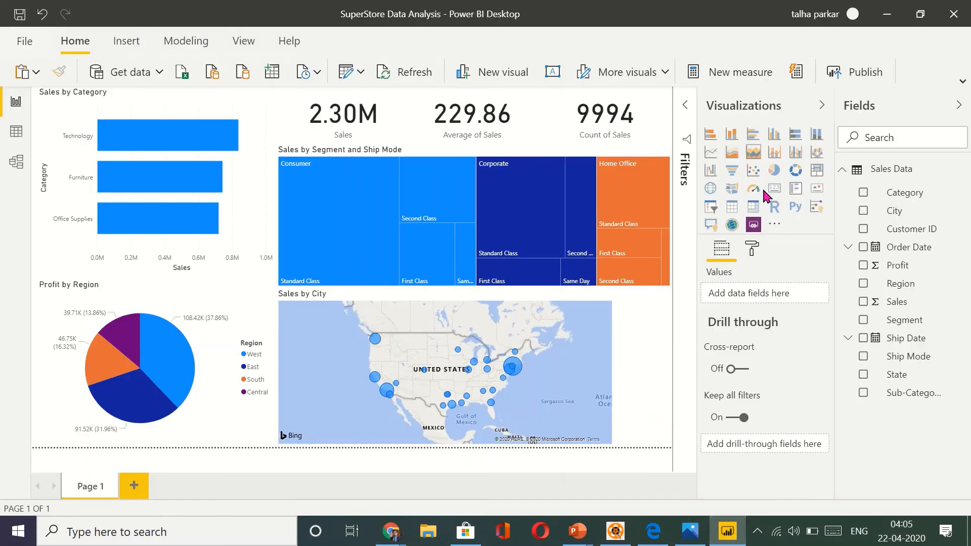
pyautogui.click(775, 225)
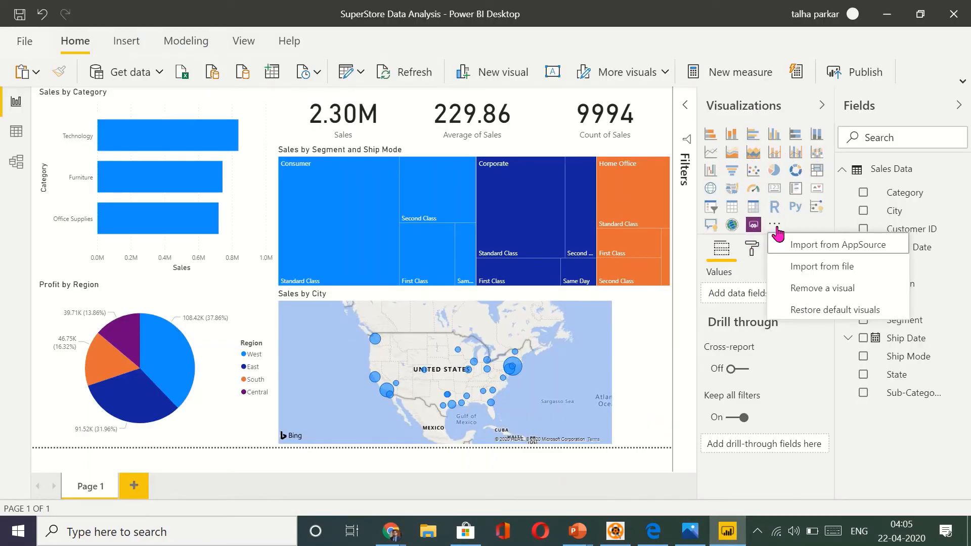
pyautogui.click(774, 225)
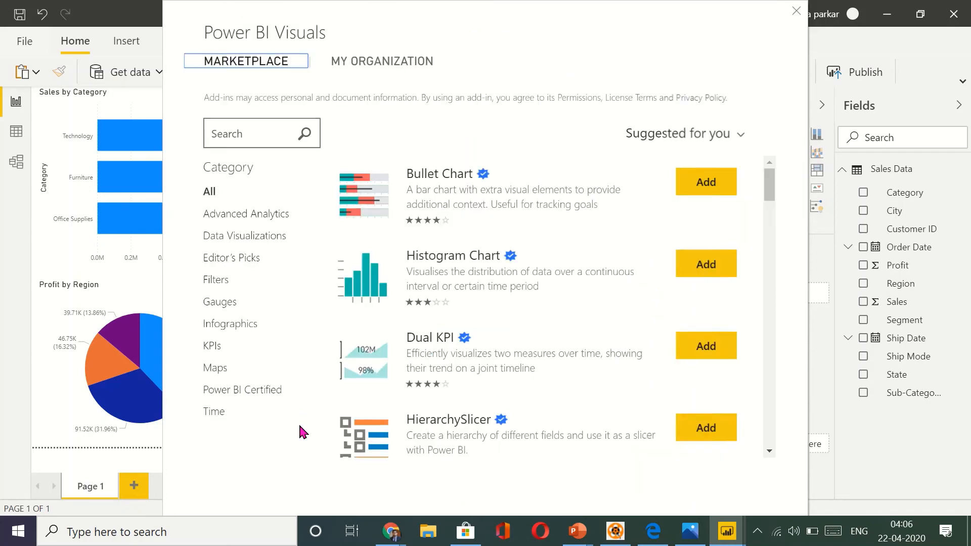
pyautogui.click(796, 11)
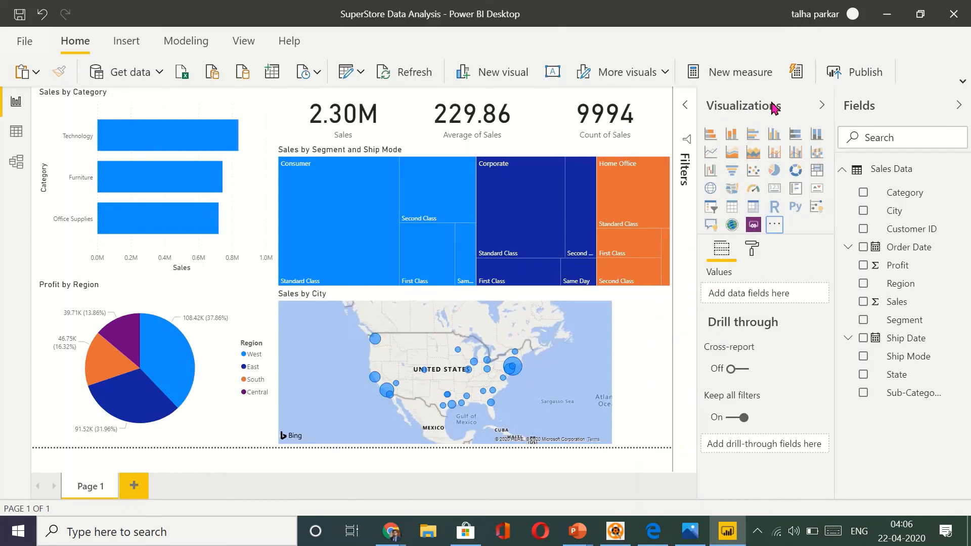
pyautogui.click(774, 225)
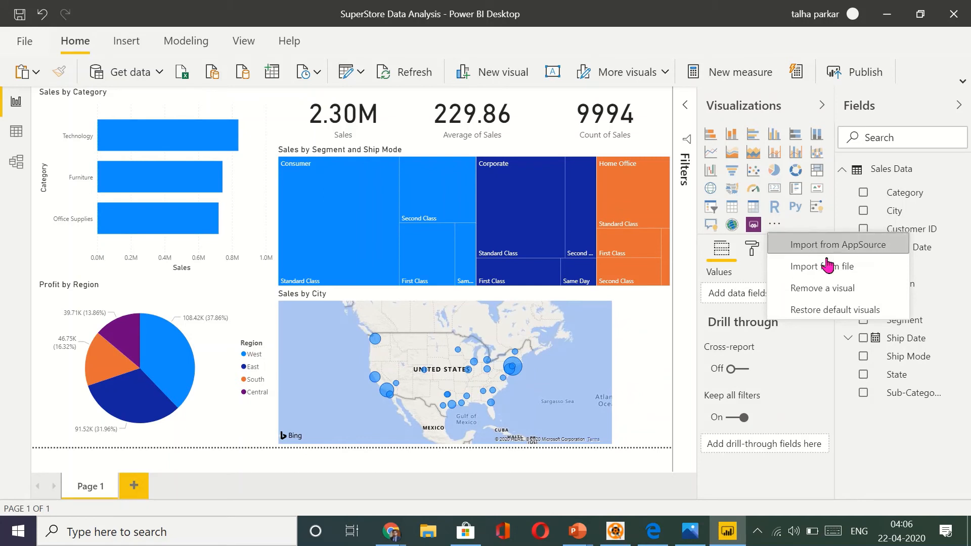
pyautogui.click(804, 228)
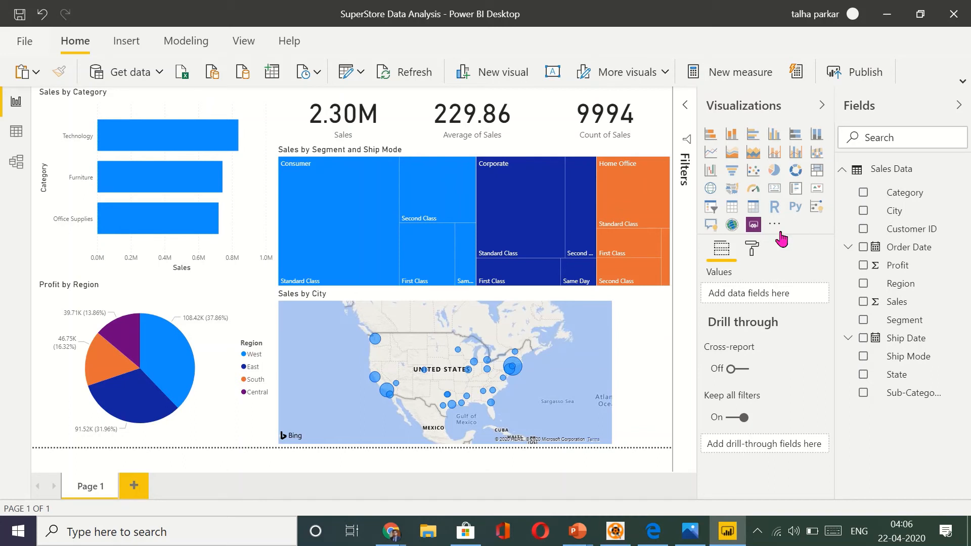
pyautogui.click(776, 225)
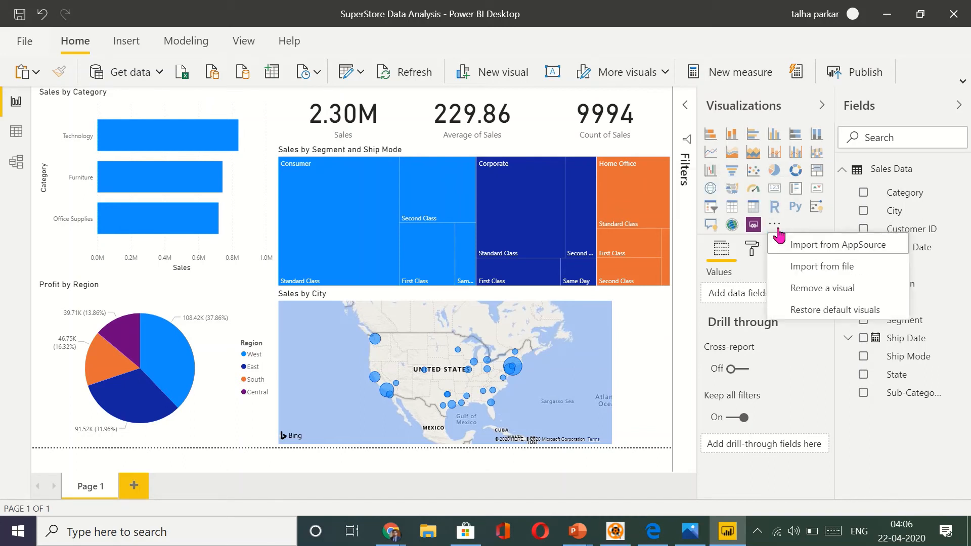
pyautogui.click(798, 234)
pyautogui.click(776, 225)
pyautogui.click(793, 223)
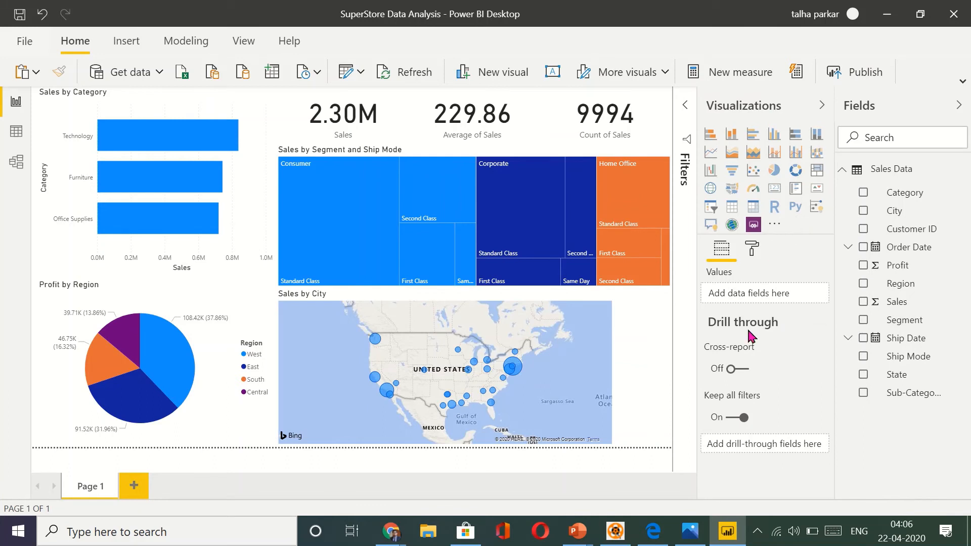
pyautogui.click(777, 226)
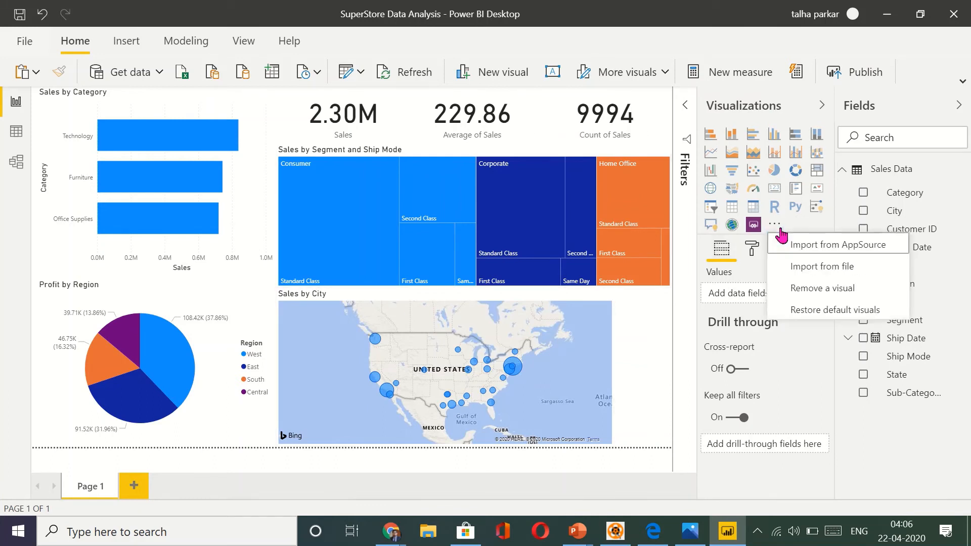
pyautogui.click(809, 228)
pyautogui.click(782, 227)
pyautogui.click(798, 228)
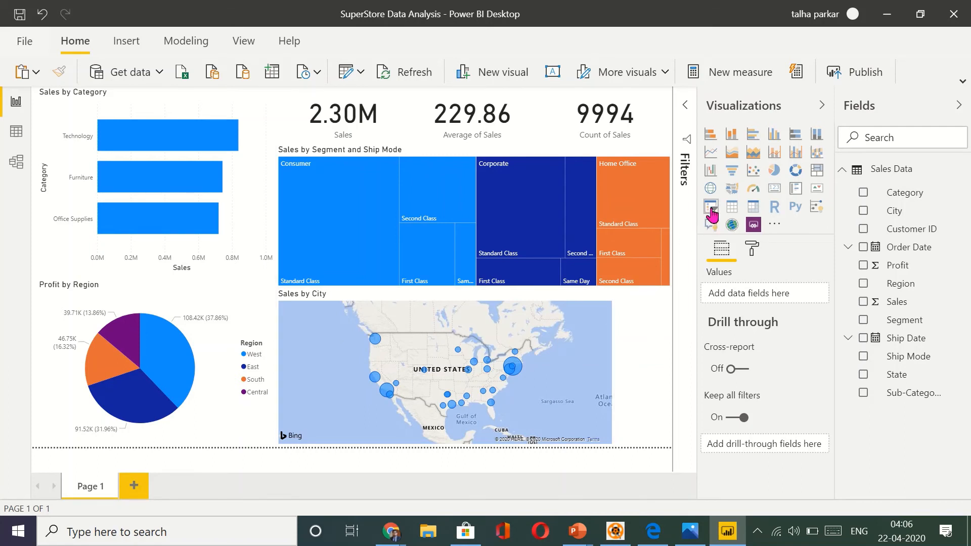
# - Search the AppSource visuals marketplace for "arria" and close the marketplace
pyautogui.click(775, 225)
pyautogui.click(808, 247)
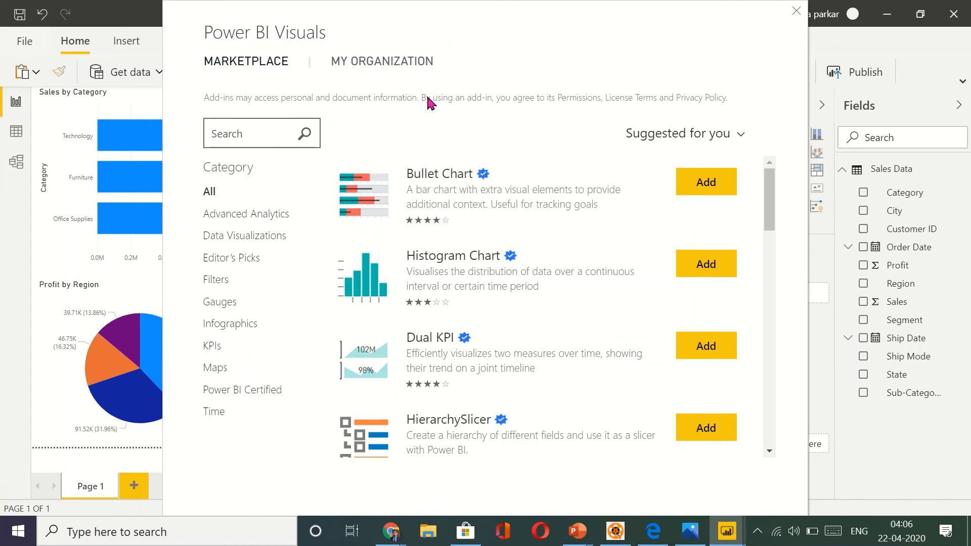
pyautogui.write('arria')
pyautogui.press('Return')
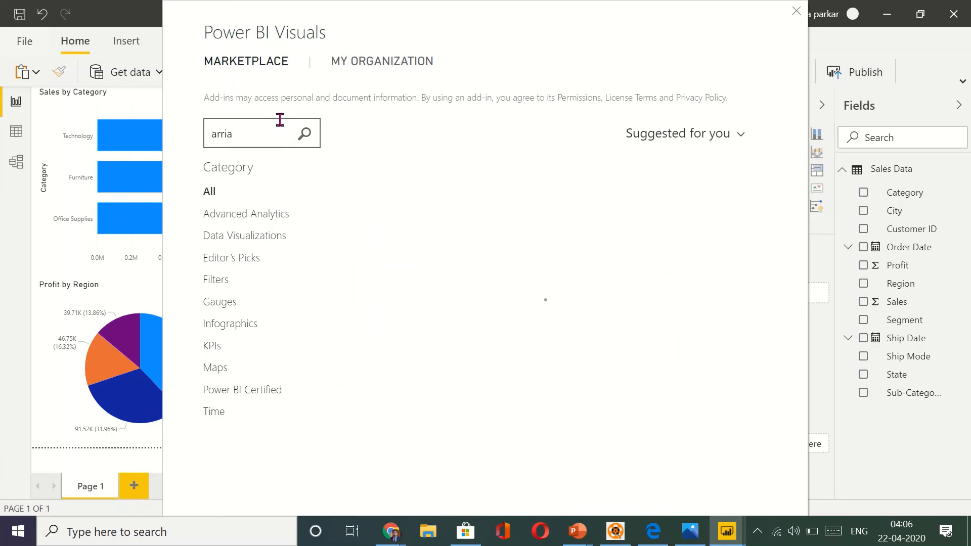
pyautogui.click(795, 11)
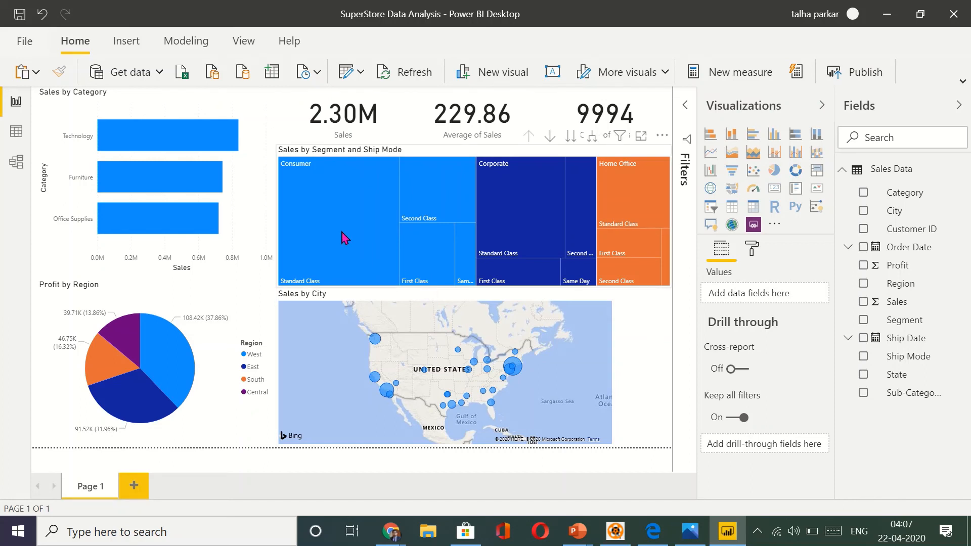
# - Cross-filter the report by the Office Supplies bar of the Sales by Category chart several times, clearing the selection after each
pyautogui.click(174, 212)
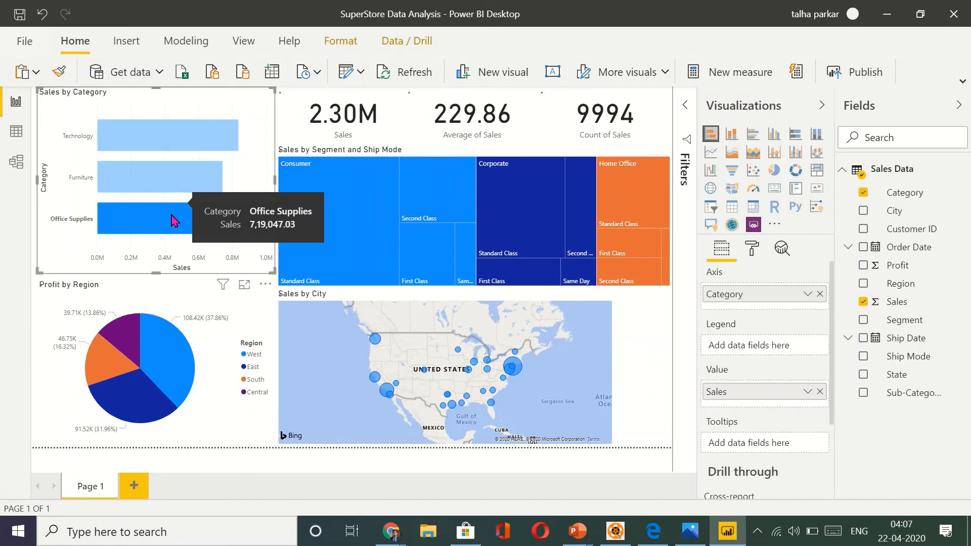
pyautogui.click(174, 215)
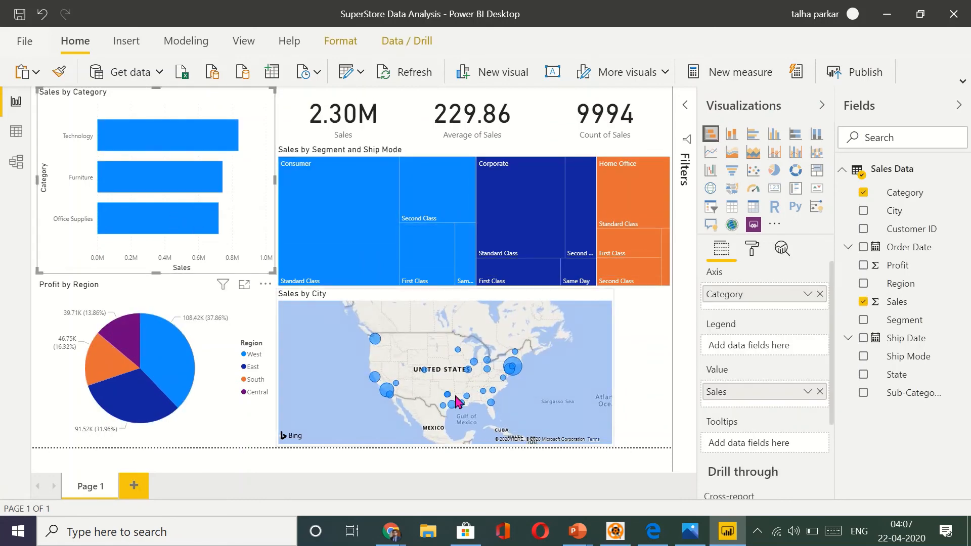
pyautogui.click(165, 219)
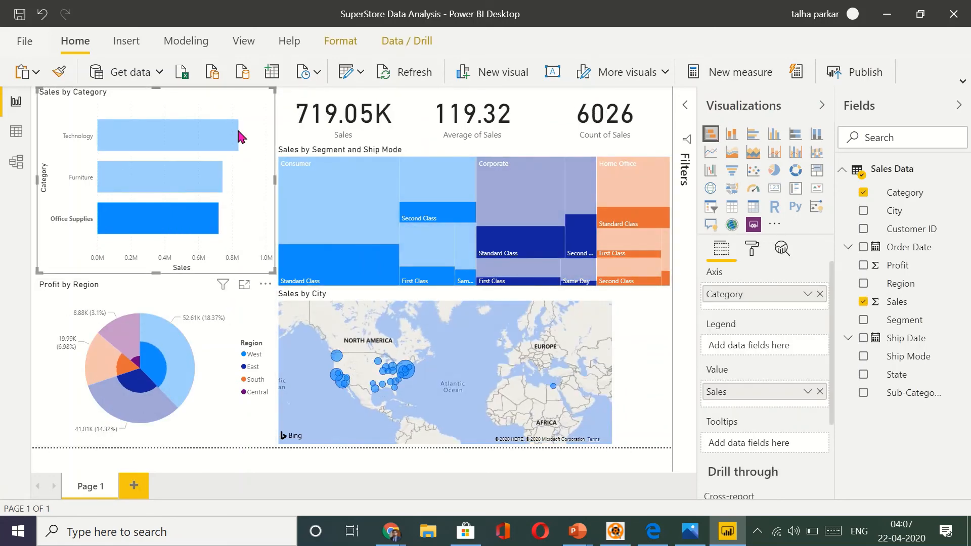
pyautogui.click(261, 184)
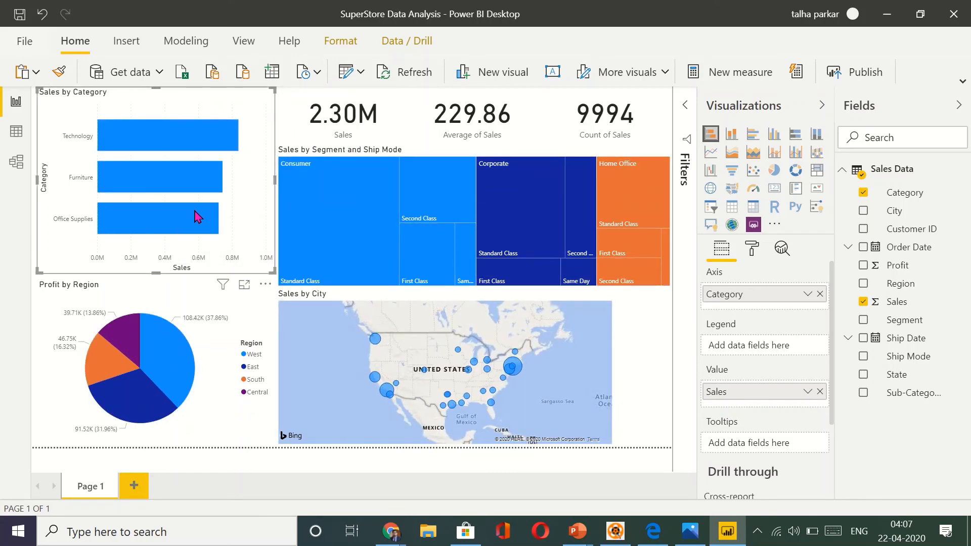
pyautogui.click(195, 217)
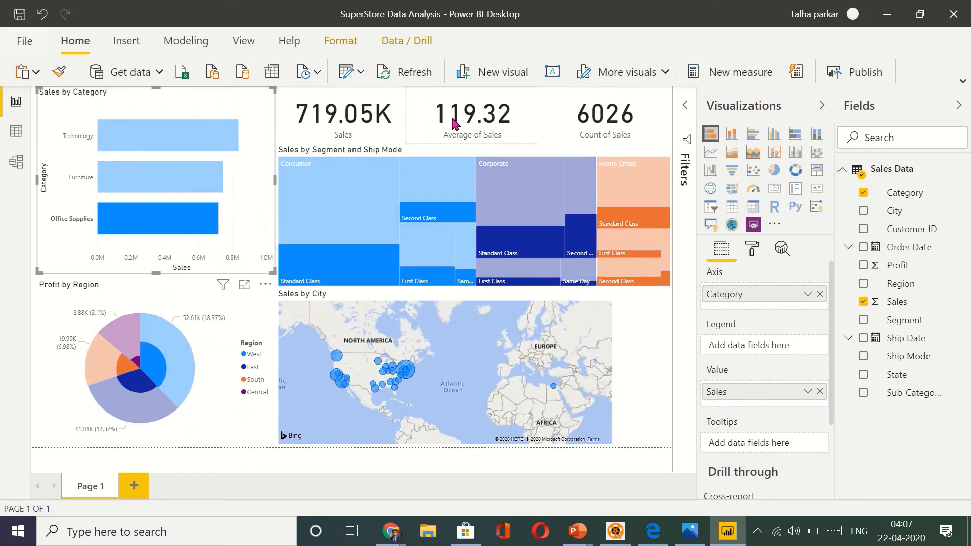
pyautogui.click(205, 222)
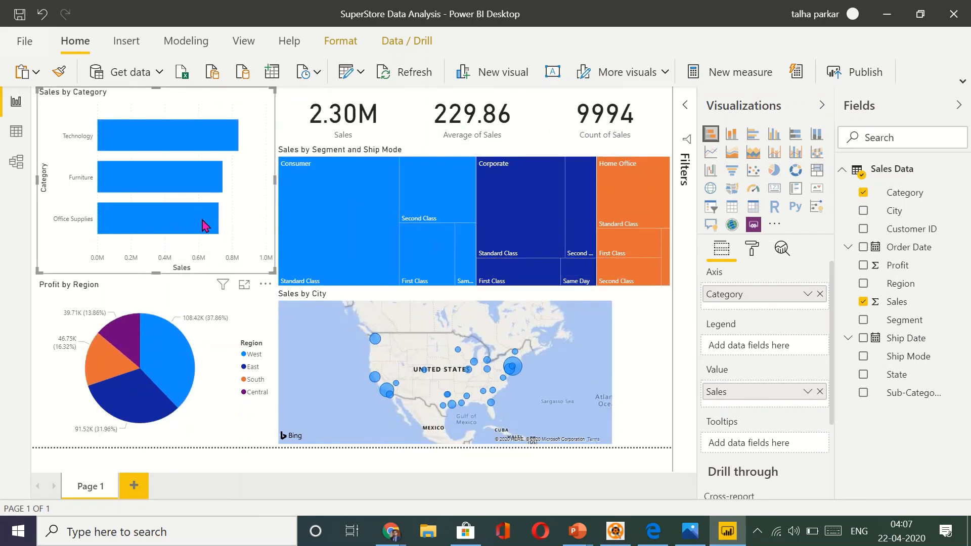
pyautogui.moveTo(130, 197)
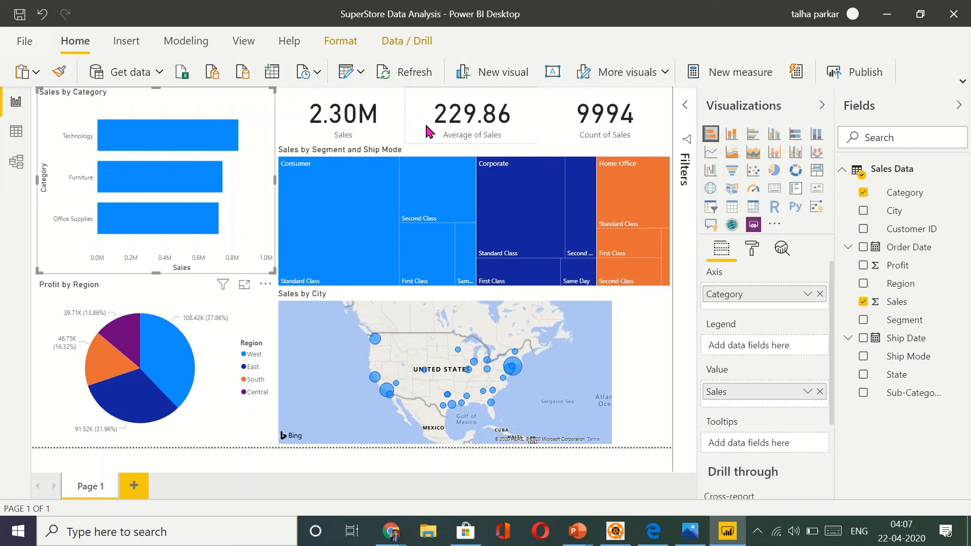
pyautogui.moveTo(198, 218)
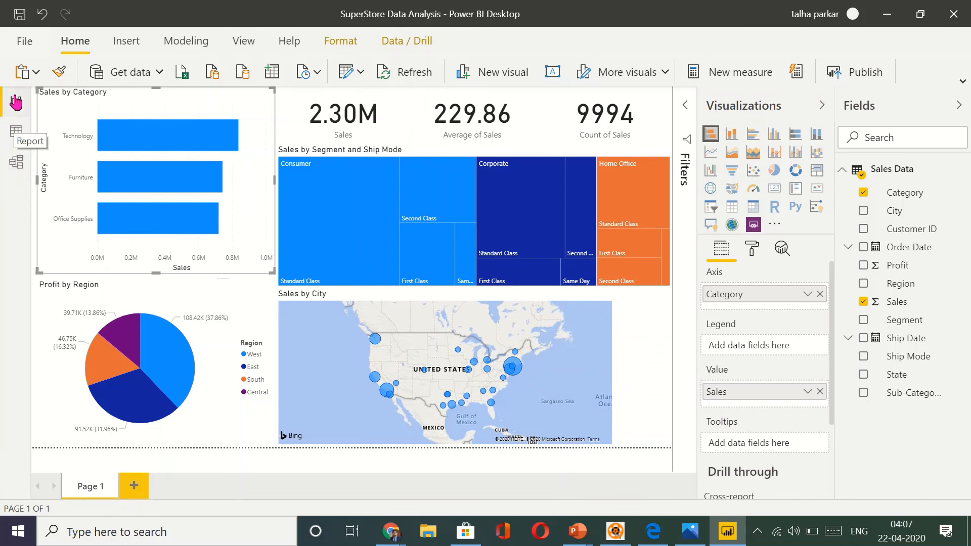
# - Show the Sales Data table in Data view and look through its rows and columns
pyautogui.click(23, 134)
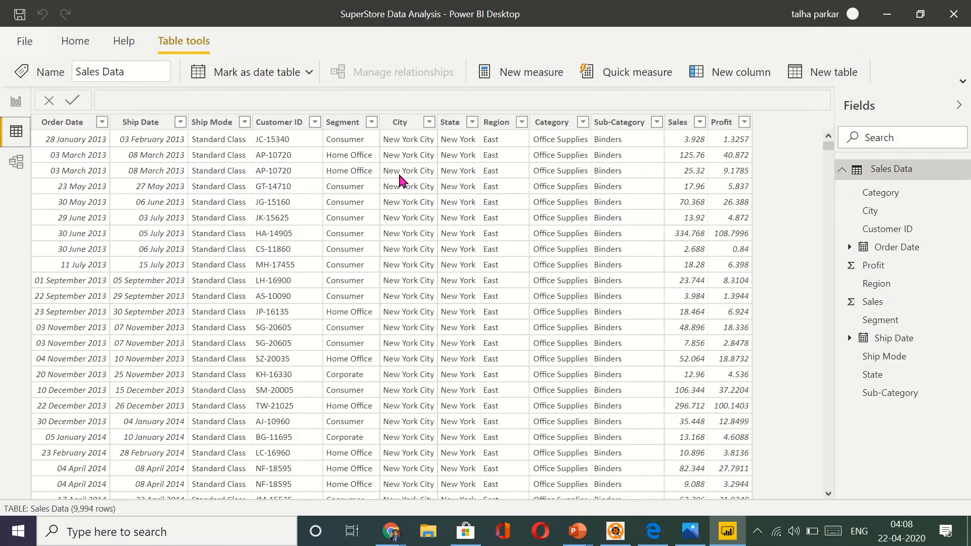
pyautogui.scroll(-10, 399, 180)
pyautogui.scroll(10, 400, 181)
pyautogui.scroll(-5, 624, 194)
pyautogui.scroll(5, 623, 193)
pyautogui.scroll(-5, 674, 183)
pyautogui.scroll(5, 674, 183)
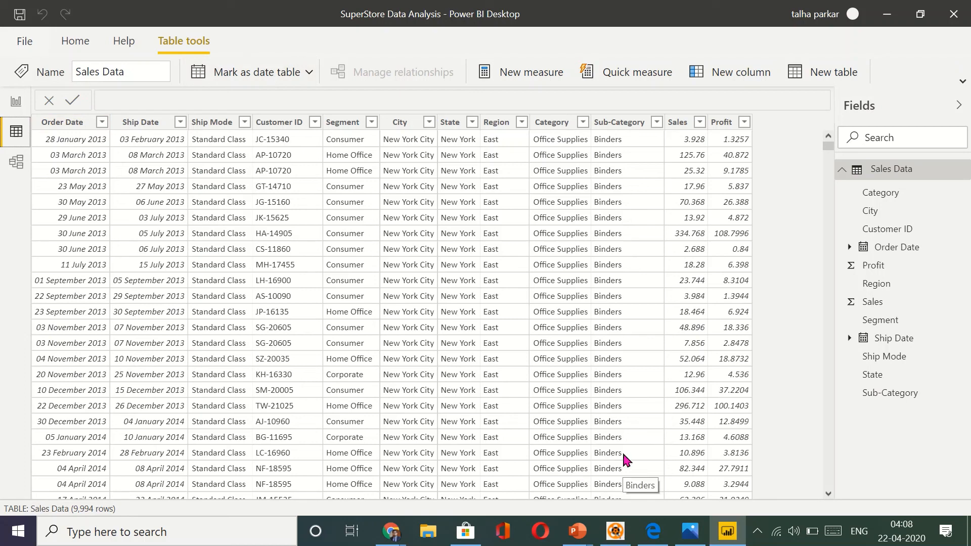
pyautogui.scroll(-10, 627, 460)
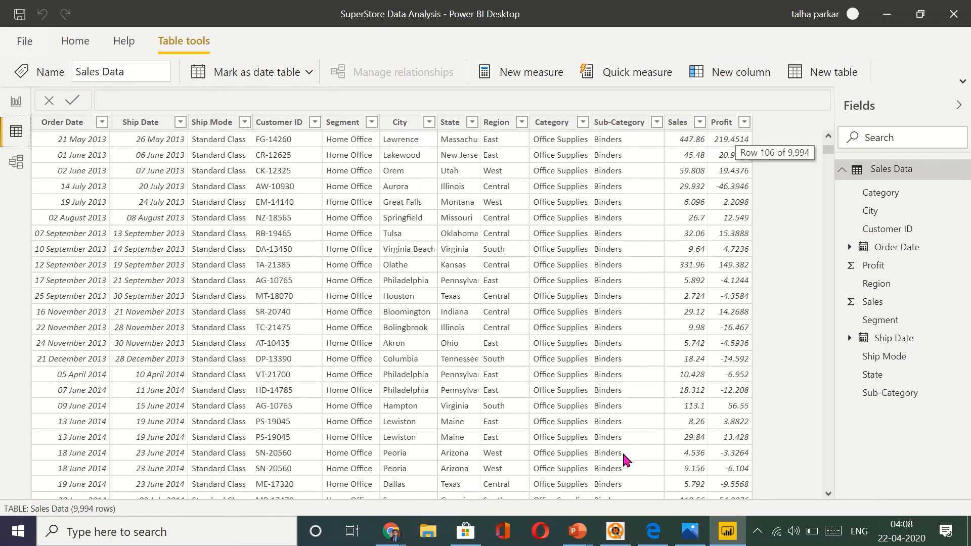
pyautogui.scroll(10, 627, 460)
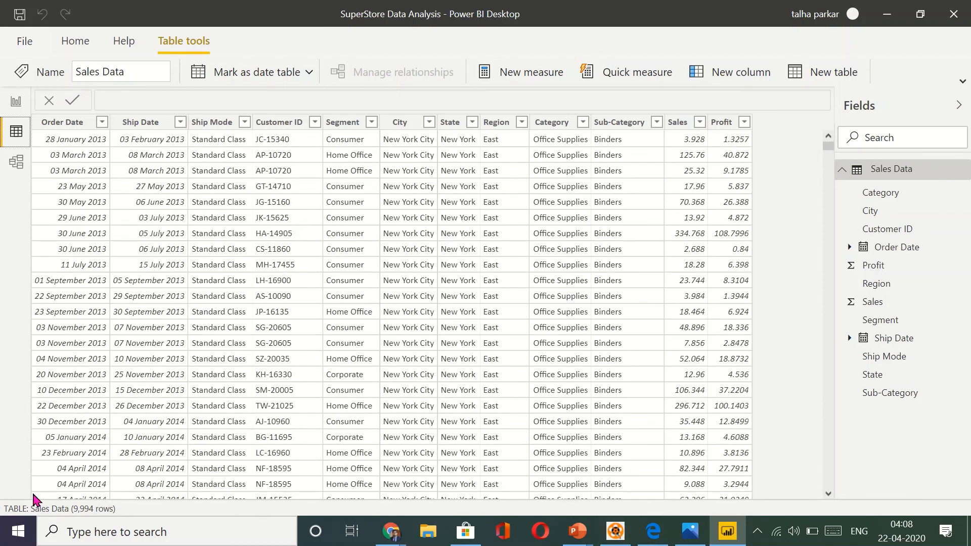
pyautogui.scroll(-8, 300, 304)
pyautogui.scroll(8, 301, 303)
# - View the Sales Data table's fields in Model view and return to Report view
pyautogui.click(19, 162)
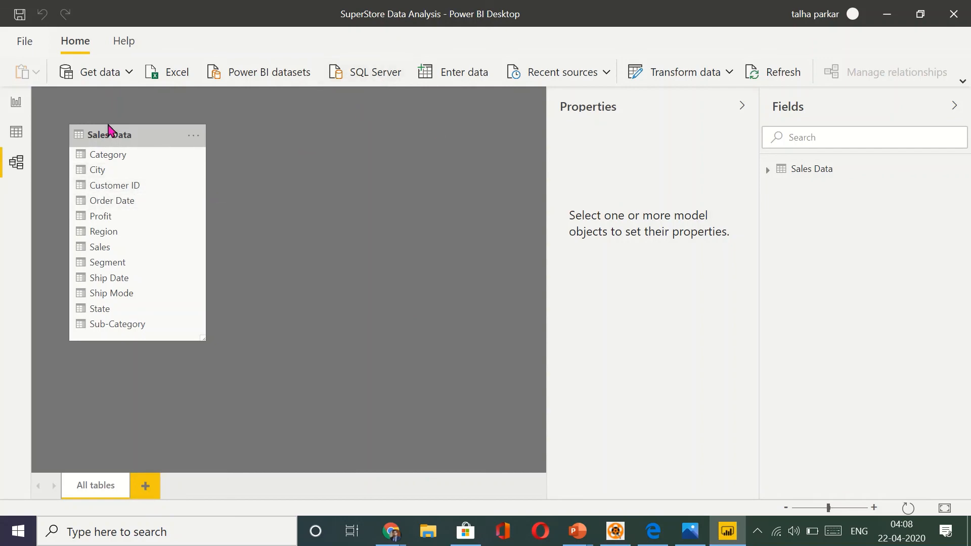
pyautogui.click(16, 132)
pyautogui.click(15, 103)
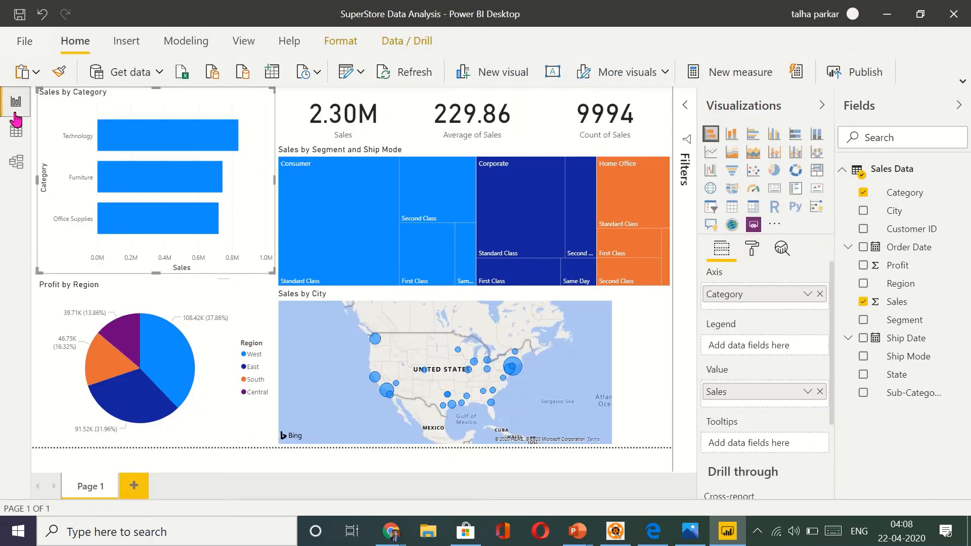